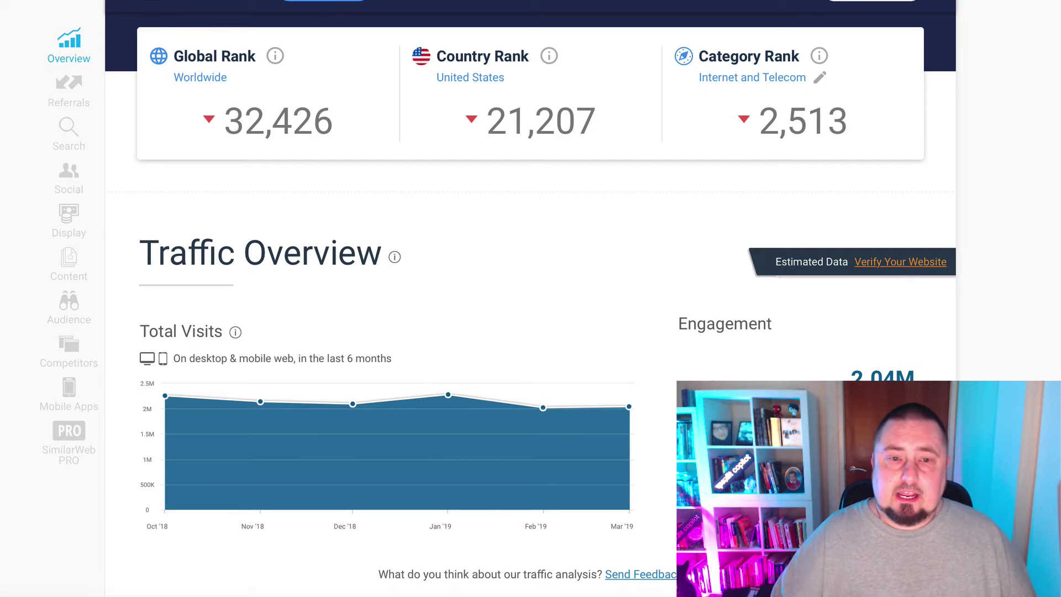
scroll(641, 292, "down", 2)
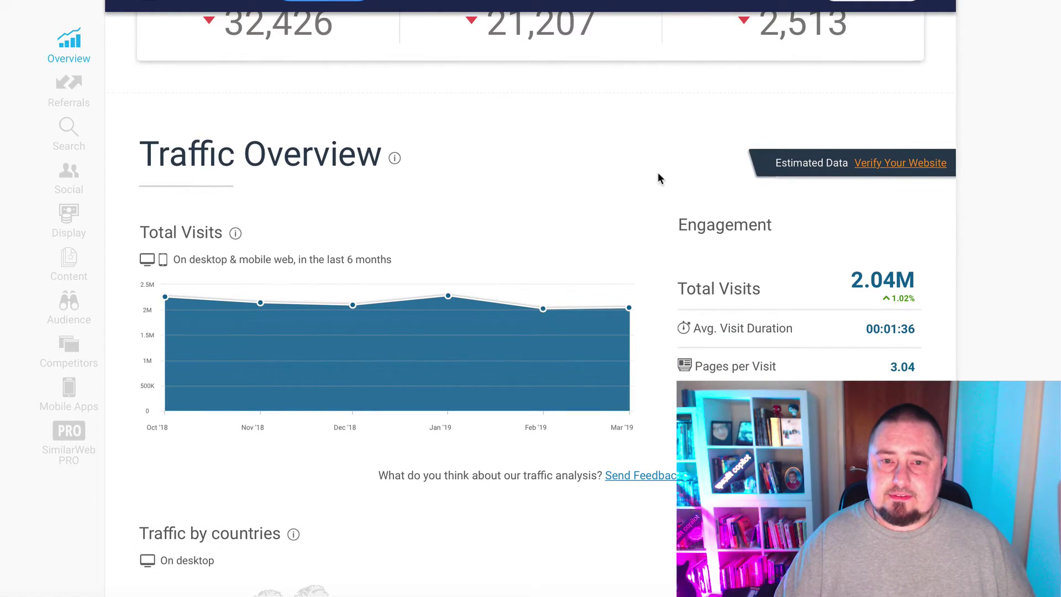
scroll(647, 249, "up", 2)
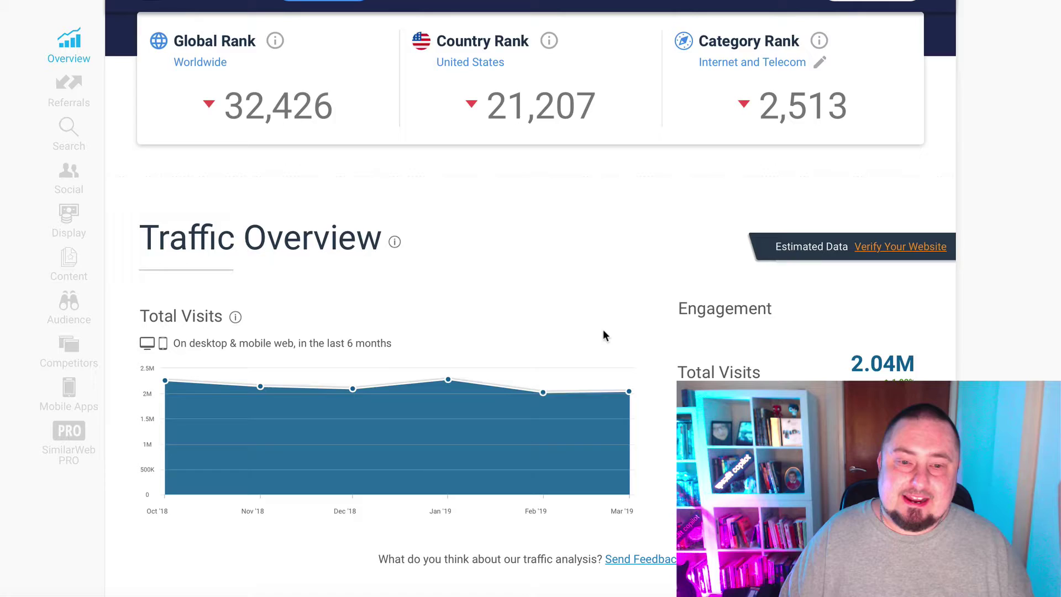
scroll(605, 332, "down", 3)
scroll(603, 460, "down", 1)
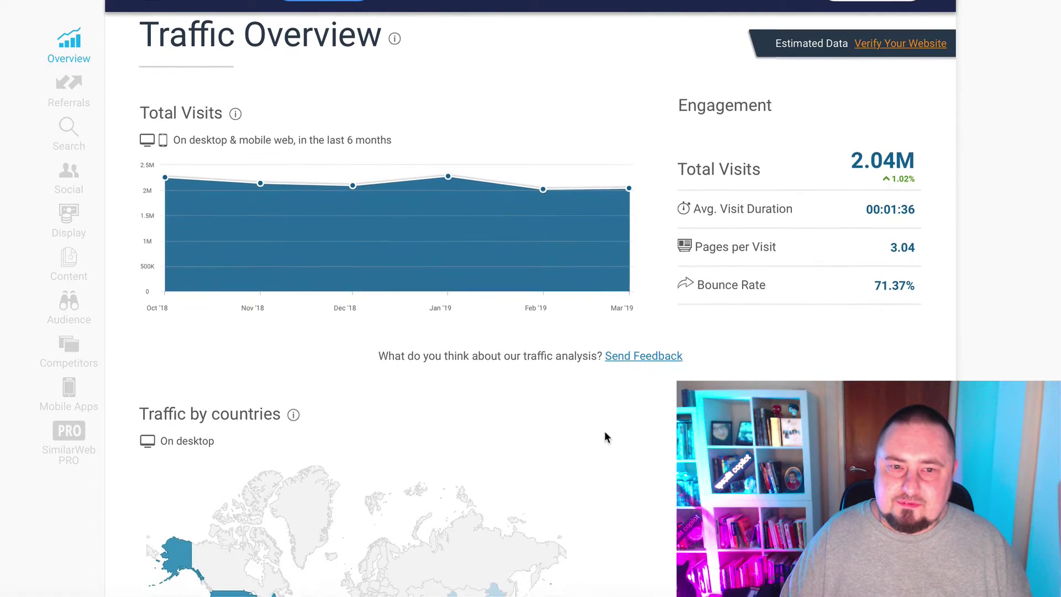
scroll(605, 435, "down", 1)
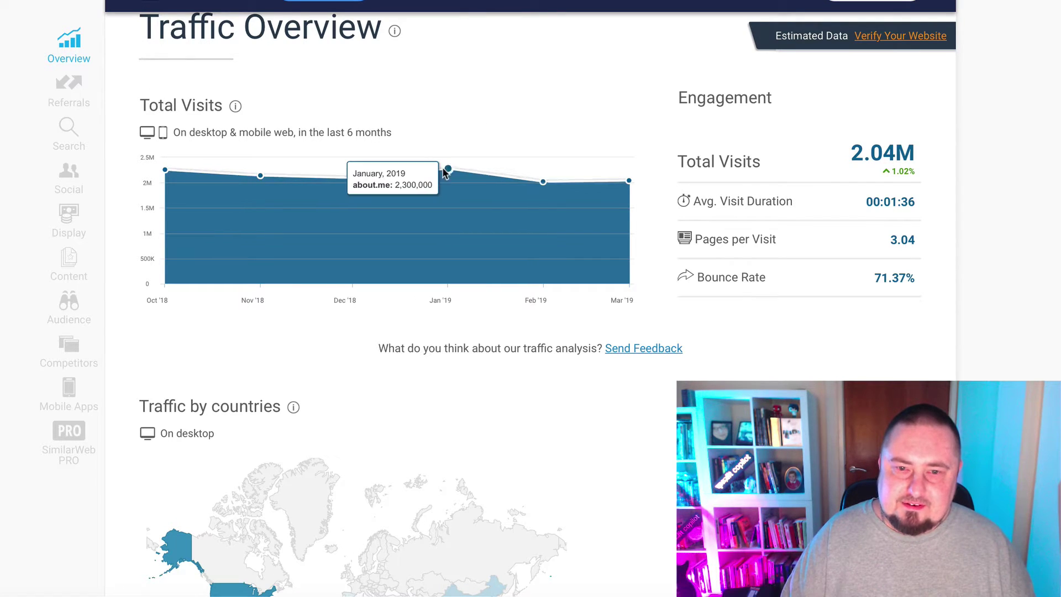
mouse_move(637, 183)
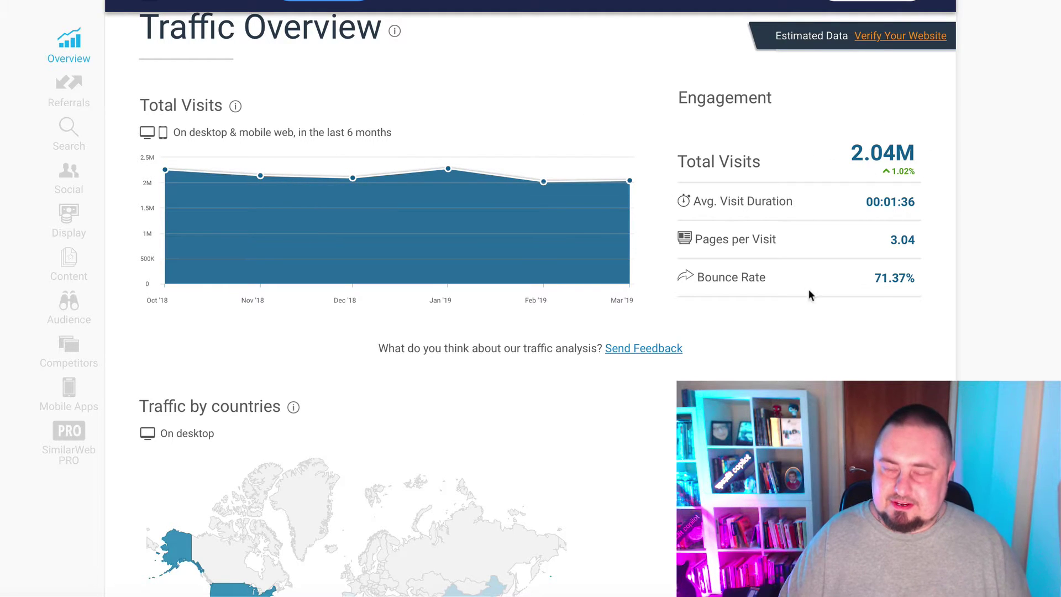
scroll(821, 313, "down", 1)
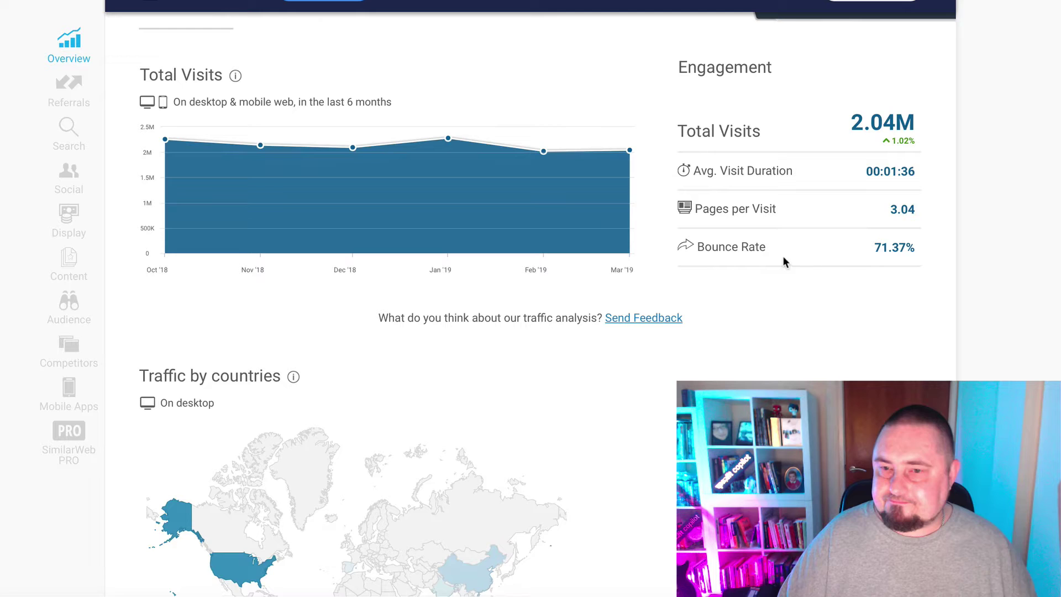
scroll(817, 290, "down", 3)
scroll(827, 227, "down", 2)
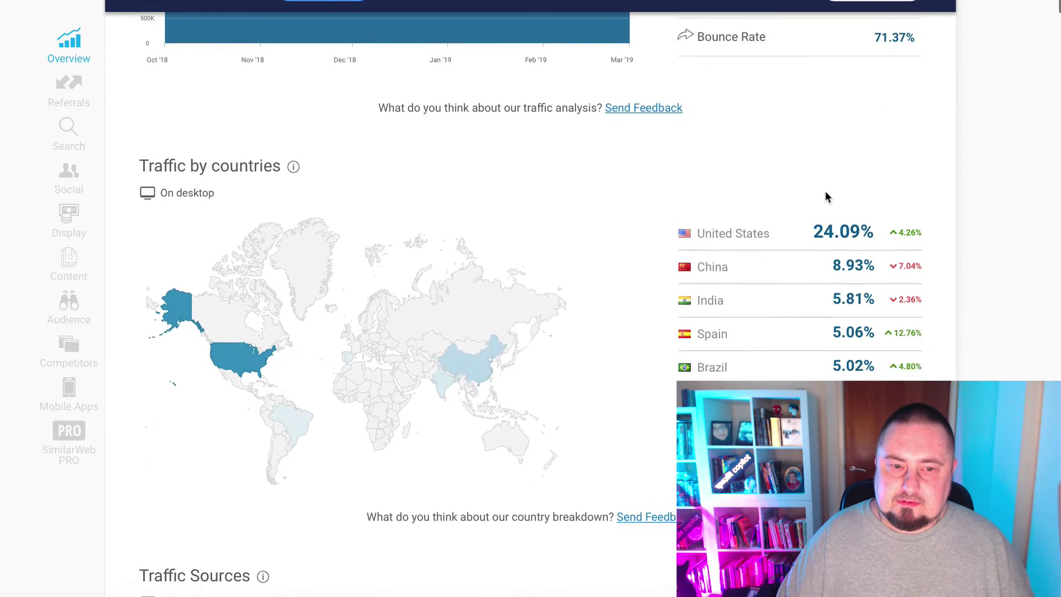
scroll(621, 516, "down", 1)
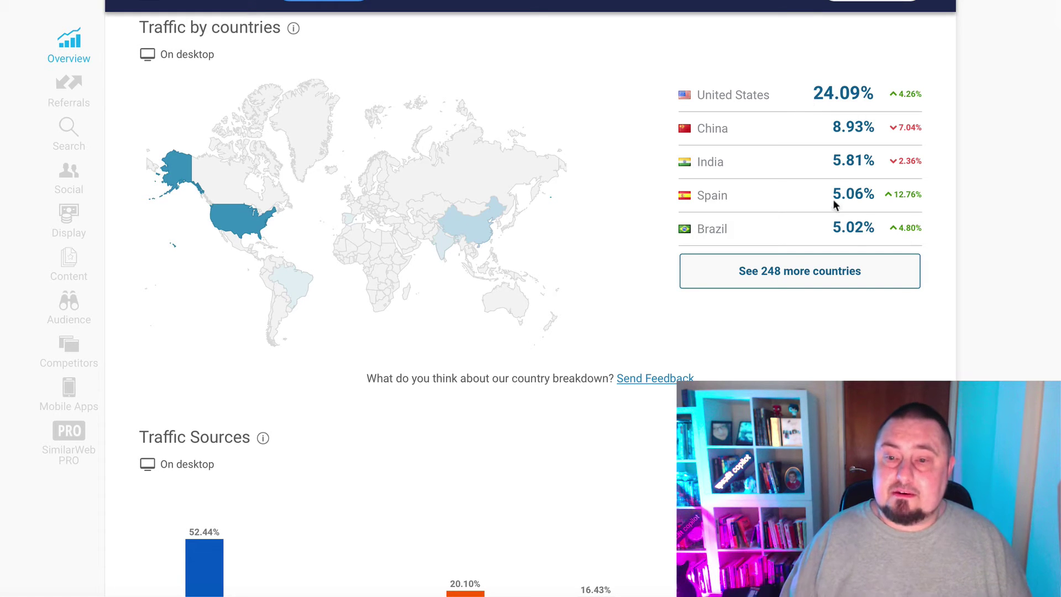
left_click_drag(818, 95, 833, 92)
left_click(832, 93)
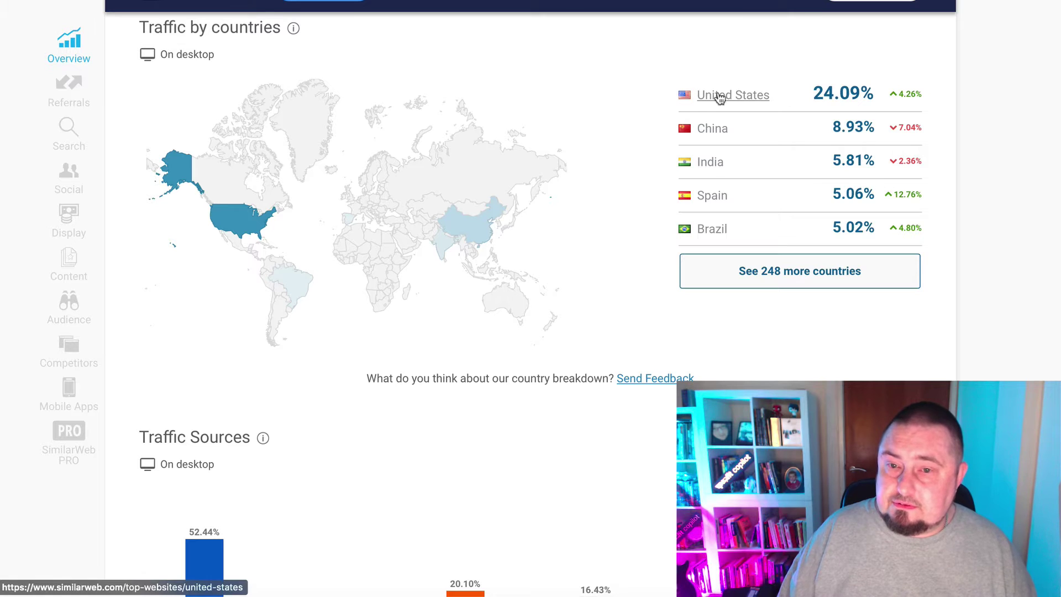
triple_click(816, 93)
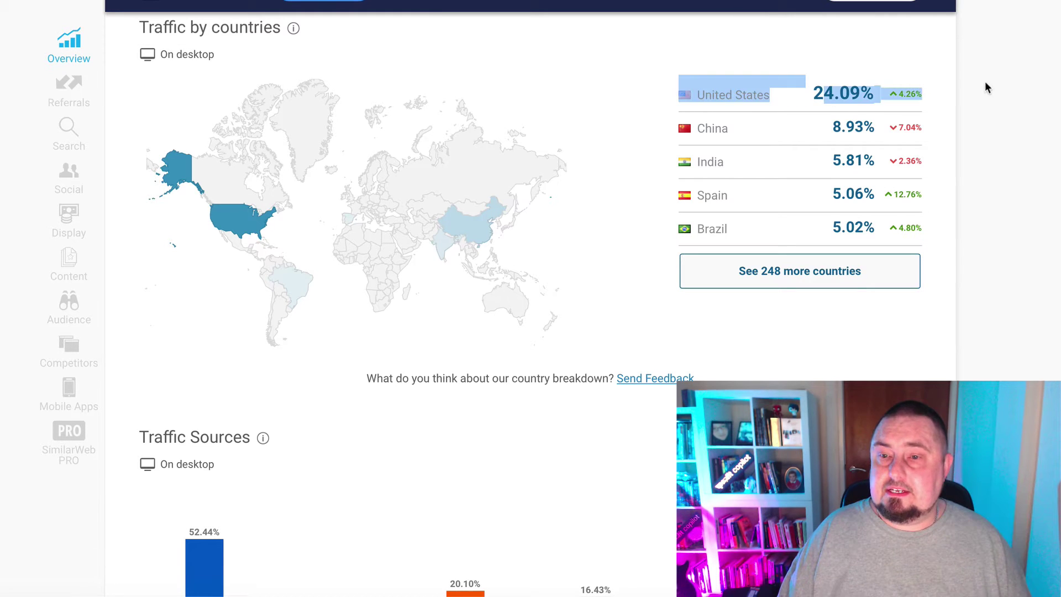
left_click(943, 94)
triple_click(940, 94)
left_click_drag(773, 95, 704, 88)
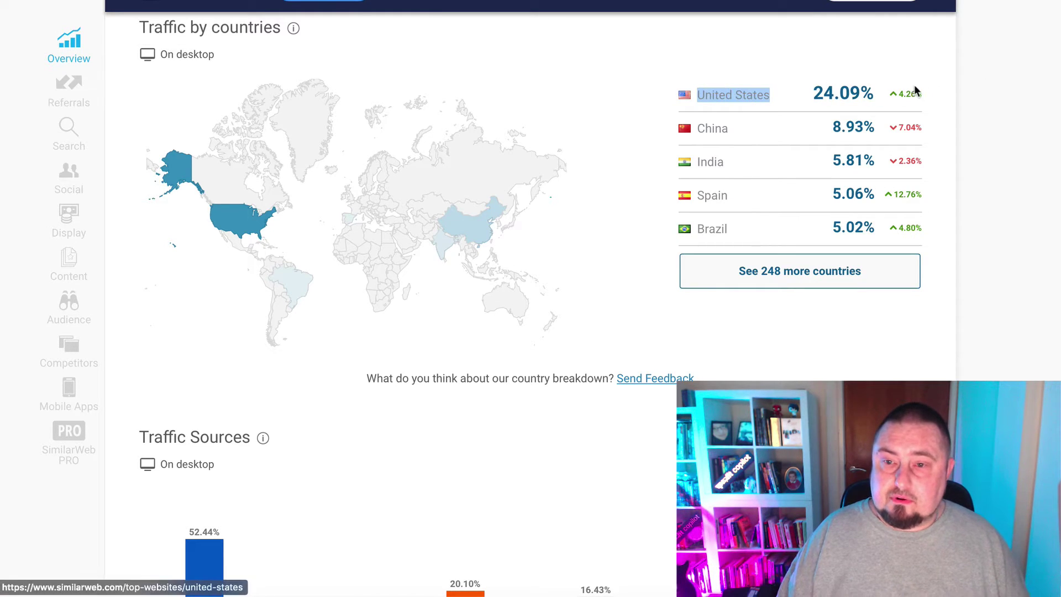
left_click(936, 81)
scroll(602, 221, "down", 4)
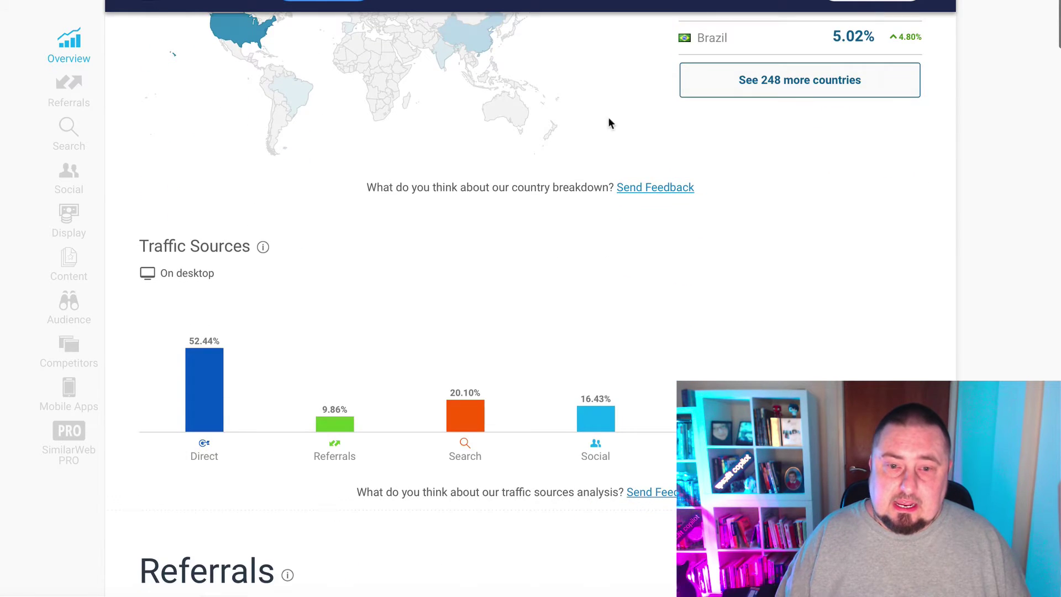
scroll(642, 166, "down", 2)
scroll(642, 138, "down", 2)
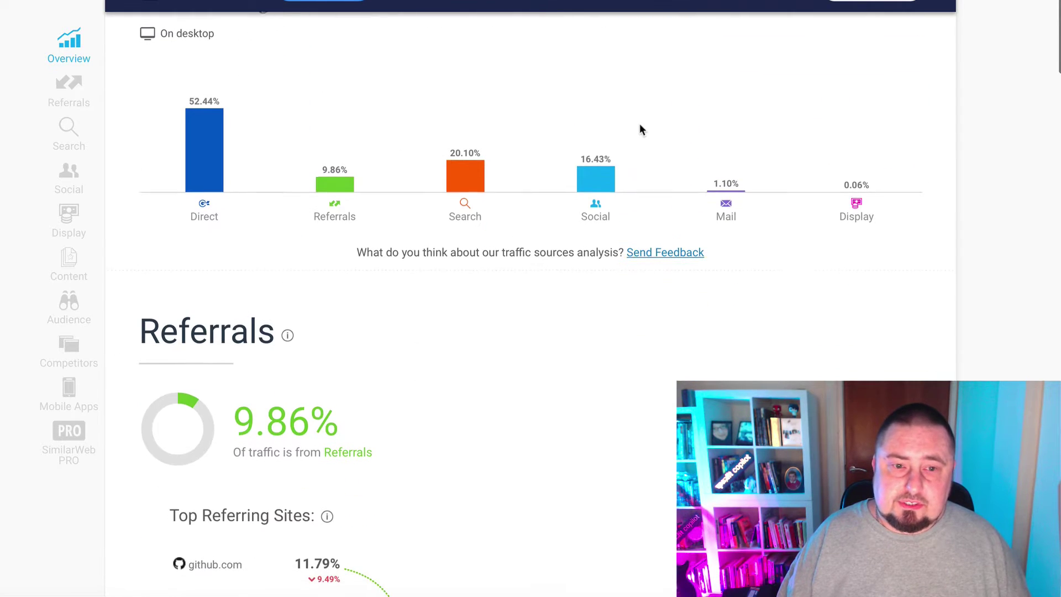
scroll(467, 39, "up", 1)
scroll(309, 133, "down", 1)
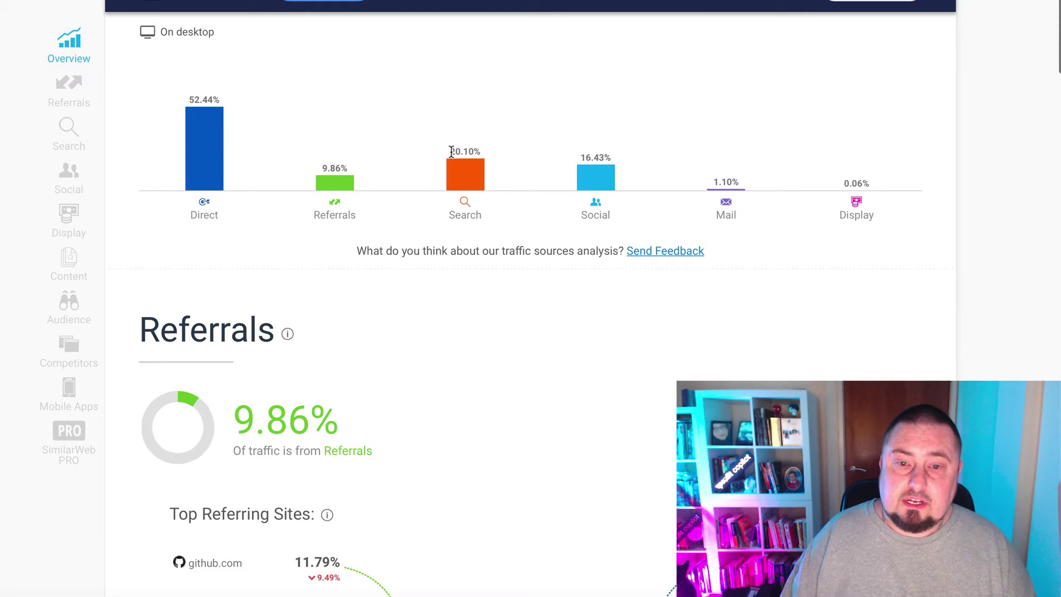
left_click_drag(450, 150, 474, 152)
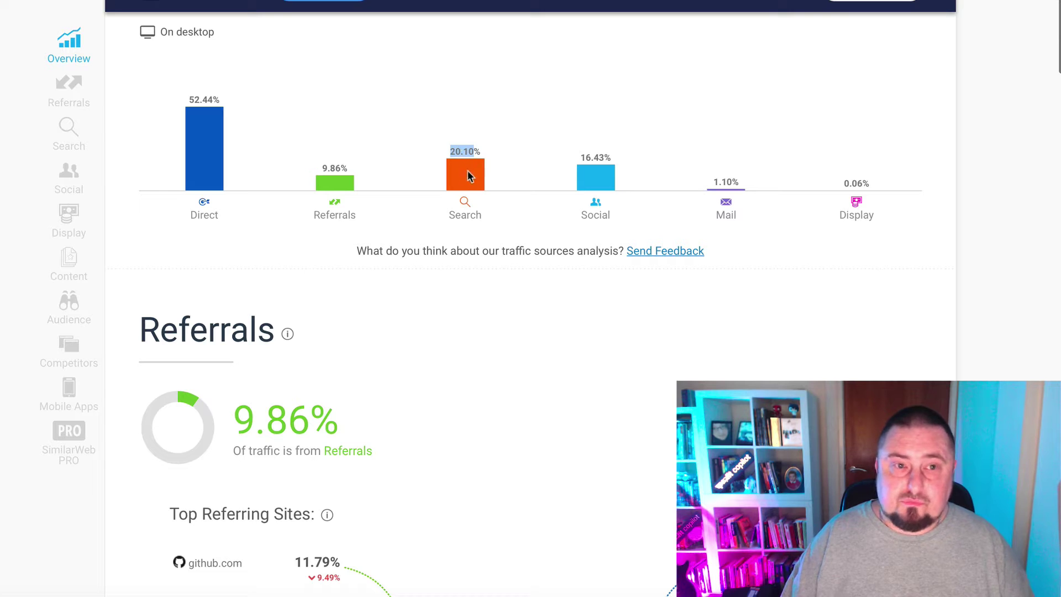
scroll(740, 123, "down", 1)
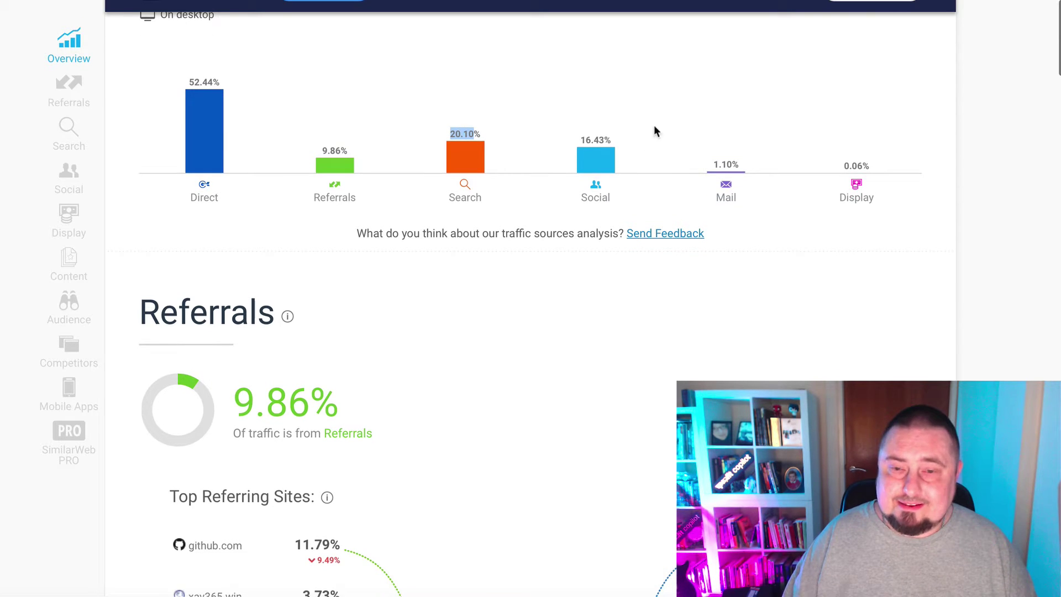
left_click(993, 73)
scroll(628, 114, "down", 1)
left_click_drag(580, 110, 613, 110)
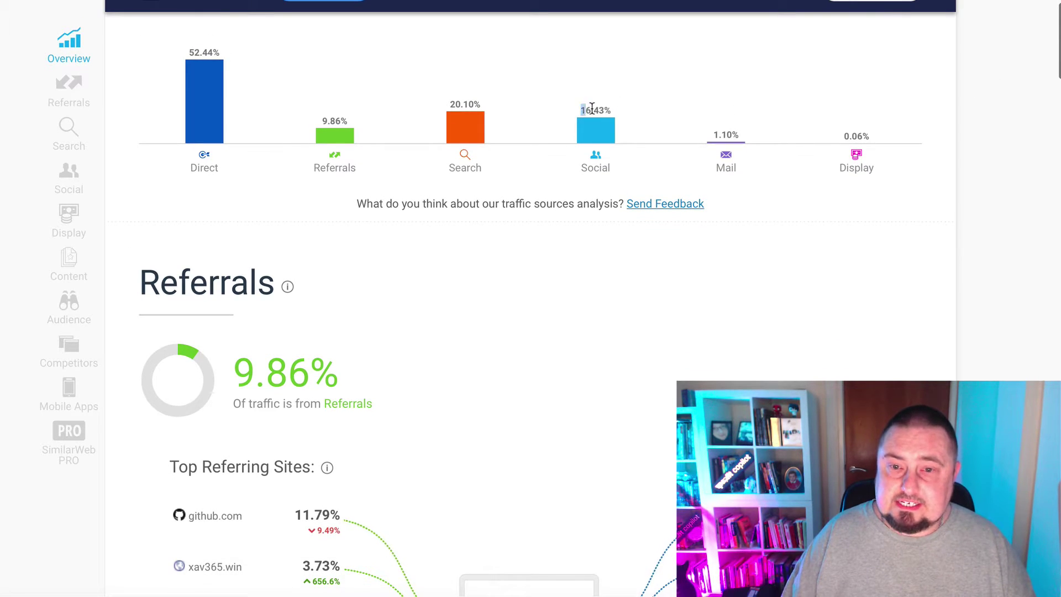
left_click(978, 73)
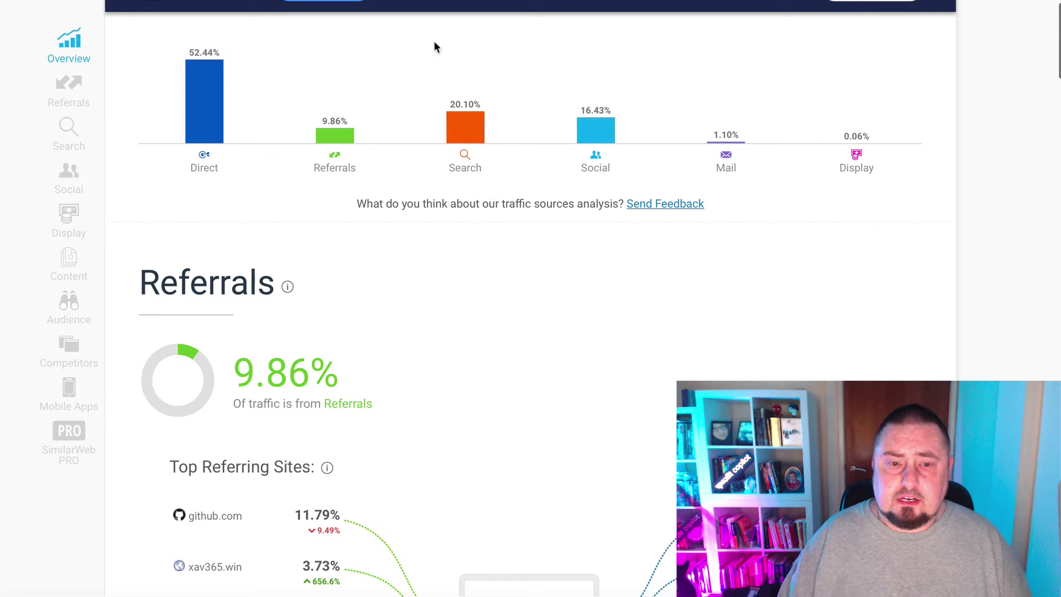
scroll(630, 327, "down", 1)
scroll(614, 406, "down", 15)
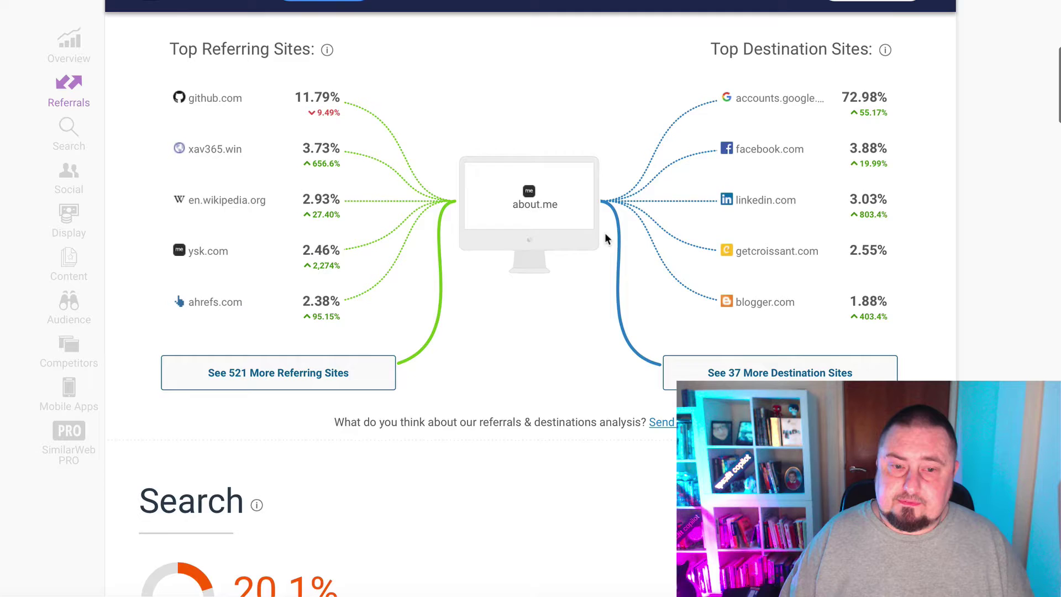
scroll(626, 243, "up", 1)
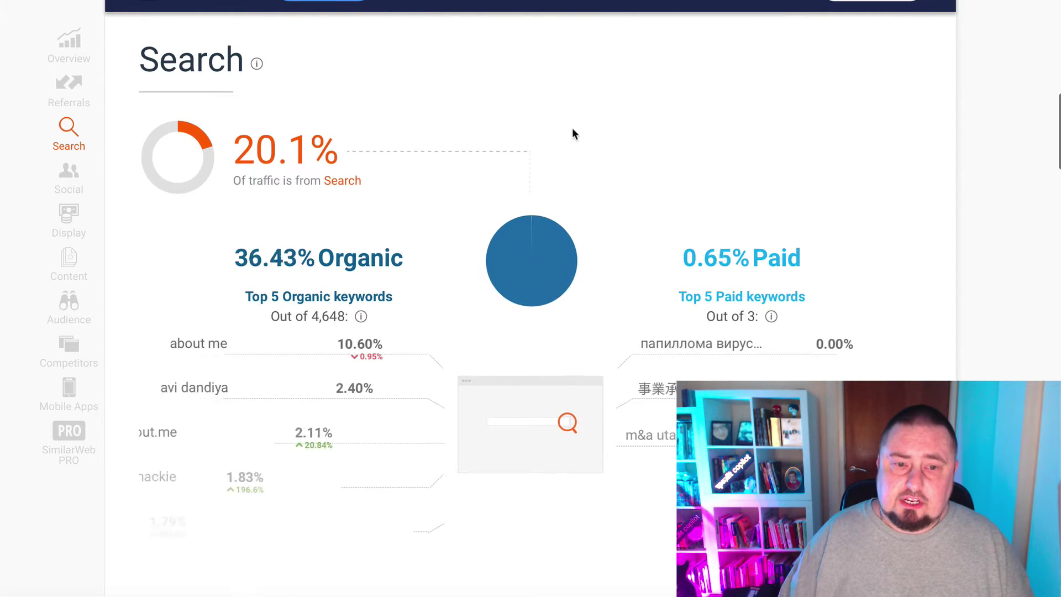
scroll(439, 110, "down", 2)
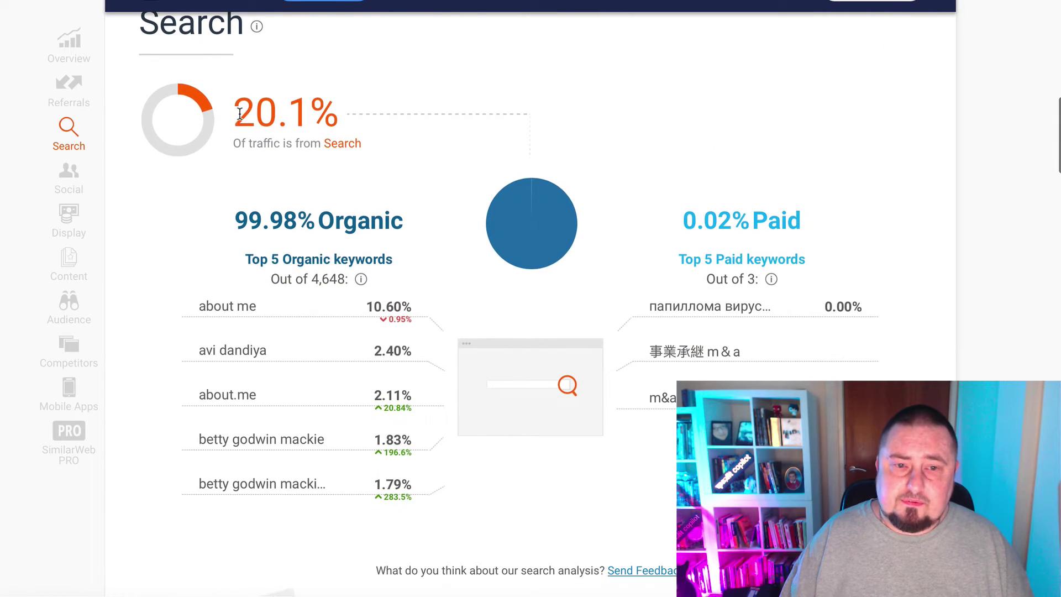
left_click_drag(239, 114, 277, 113)
left_click(287, 122)
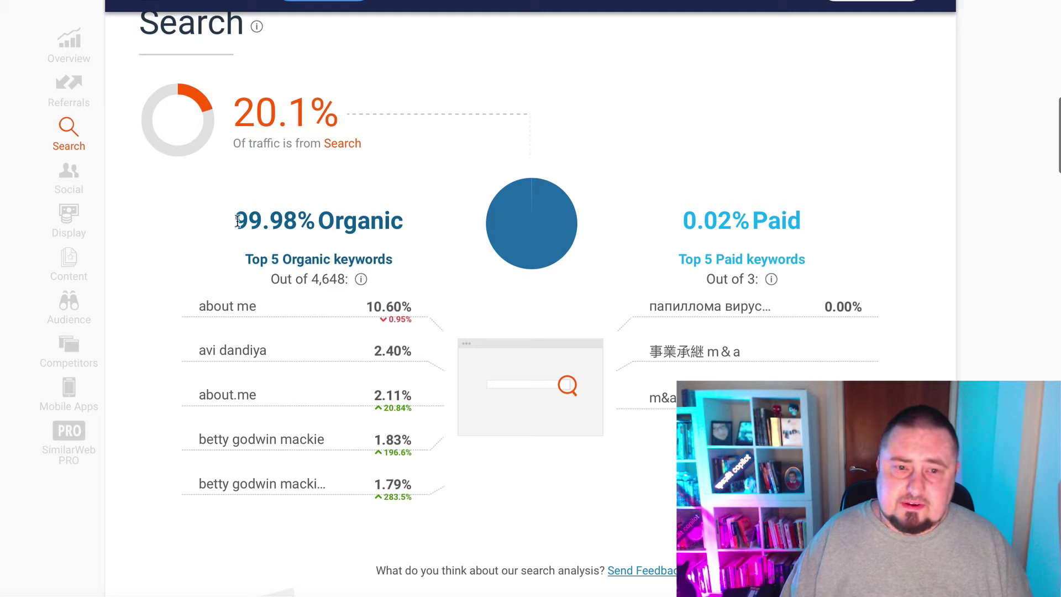
left_click_drag(235, 218, 266, 216)
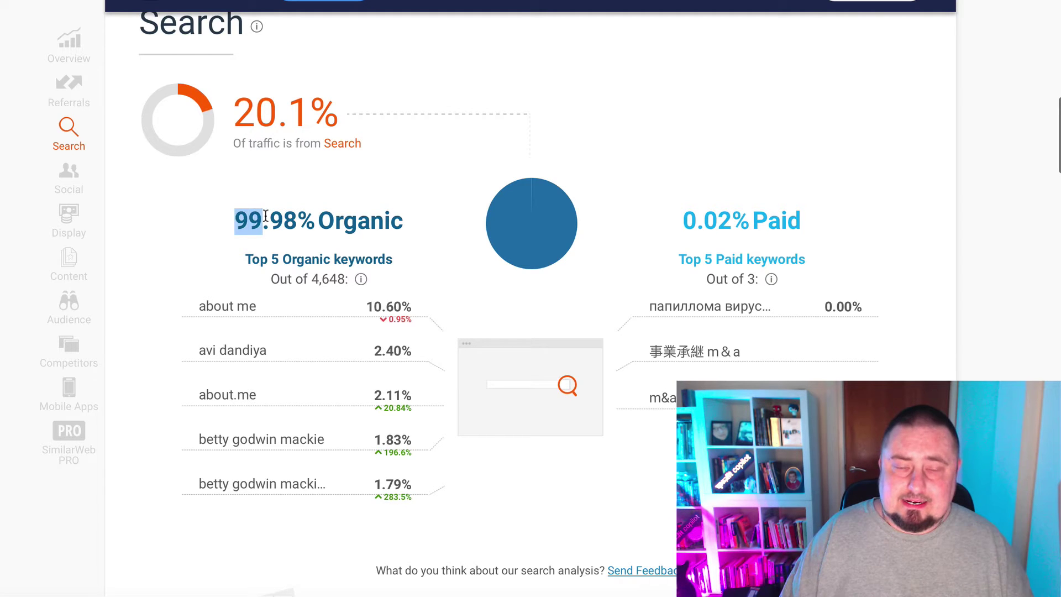
double_click(284, 220)
left_click(324, 213)
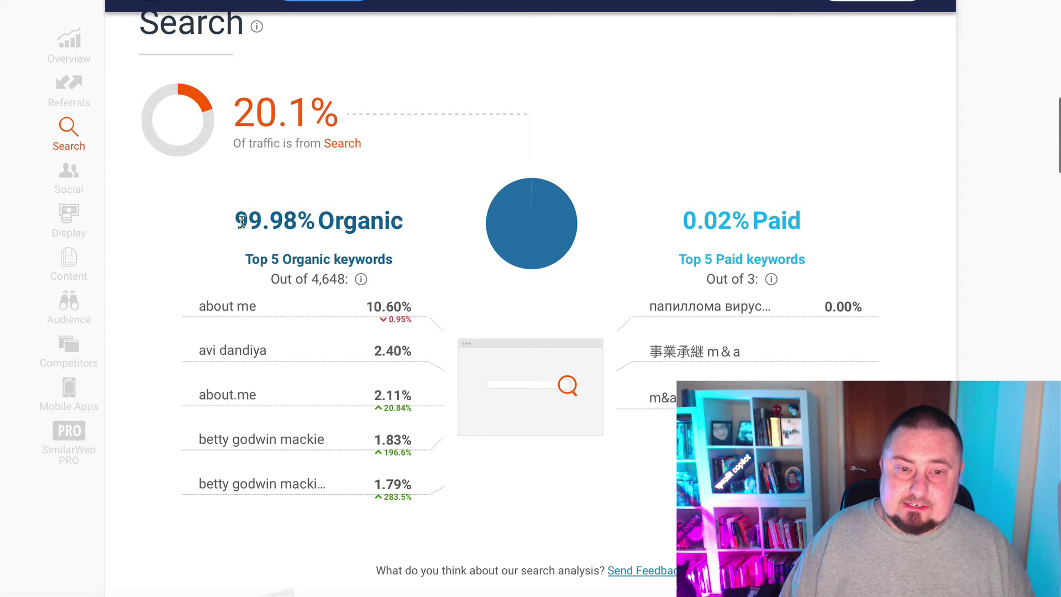
left_click_drag(242, 220, 594, 191)
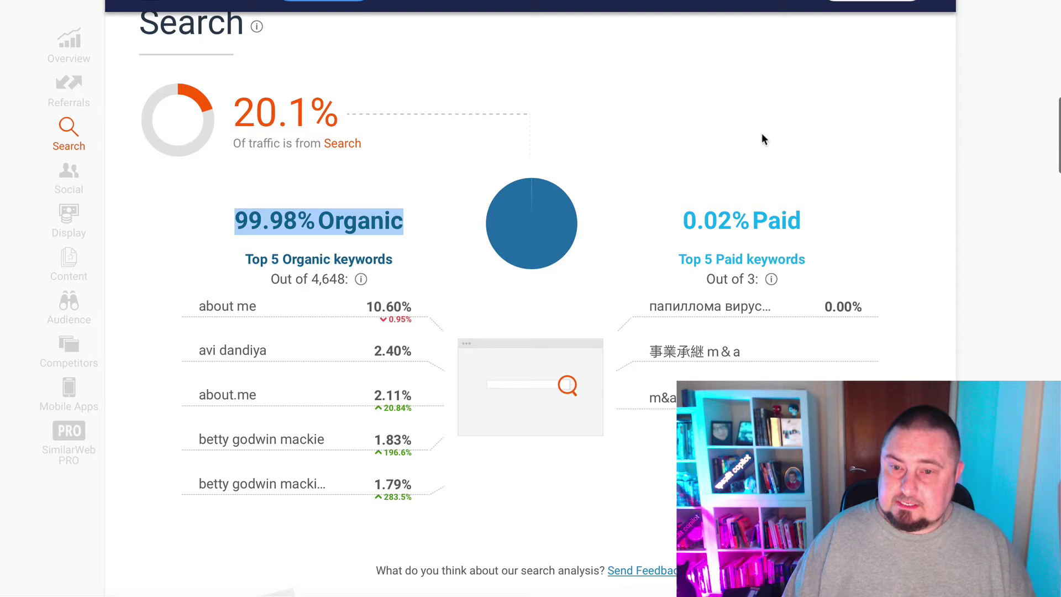
left_click(1017, 186)
scroll(407, 433, "down", 10)
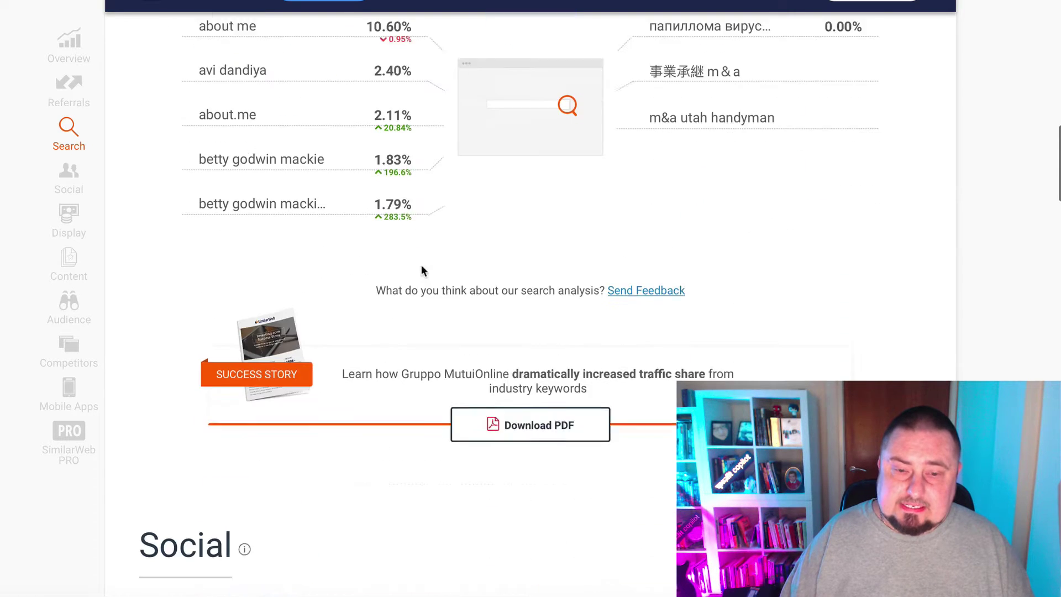
scroll(442, 210, "down", 2)
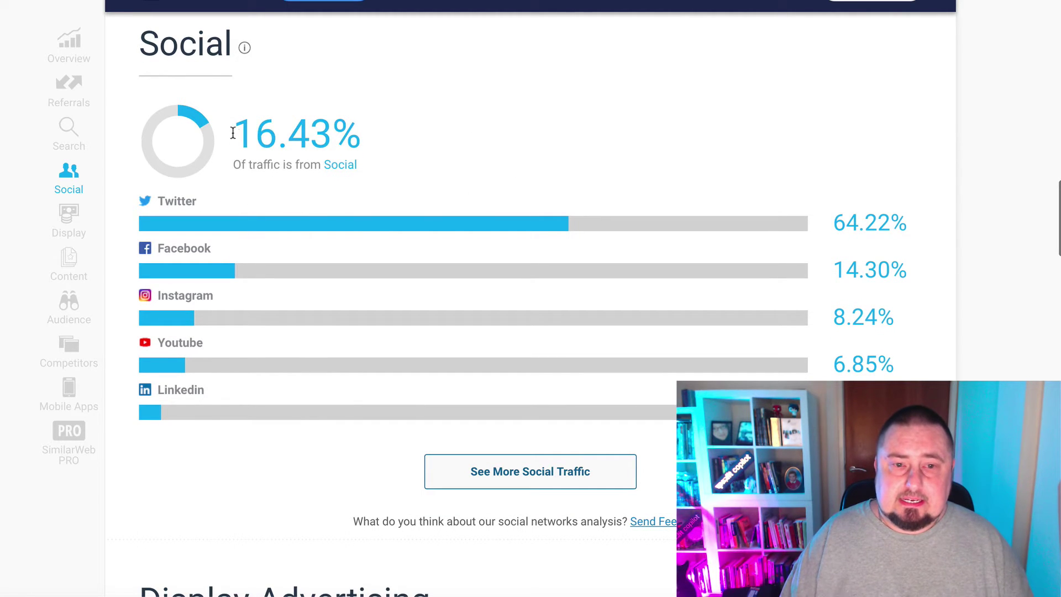
left_click_drag(233, 133, 308, 136)
left_click(276, 199)
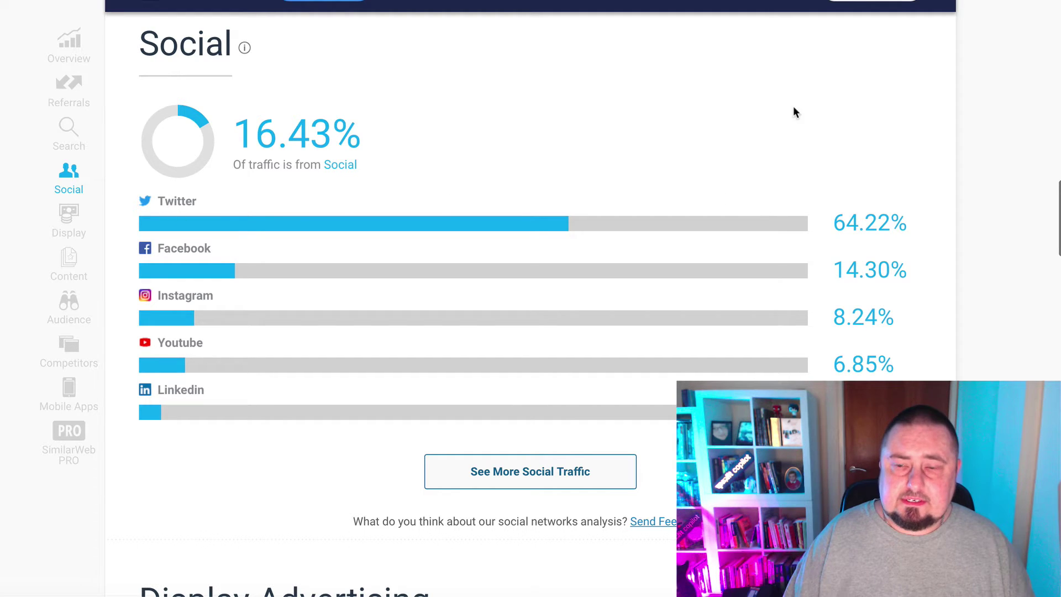
left_click_drag(838, 219, 921, 244)
left_click(886, 222)
scroll(859, 246, "down", 1)
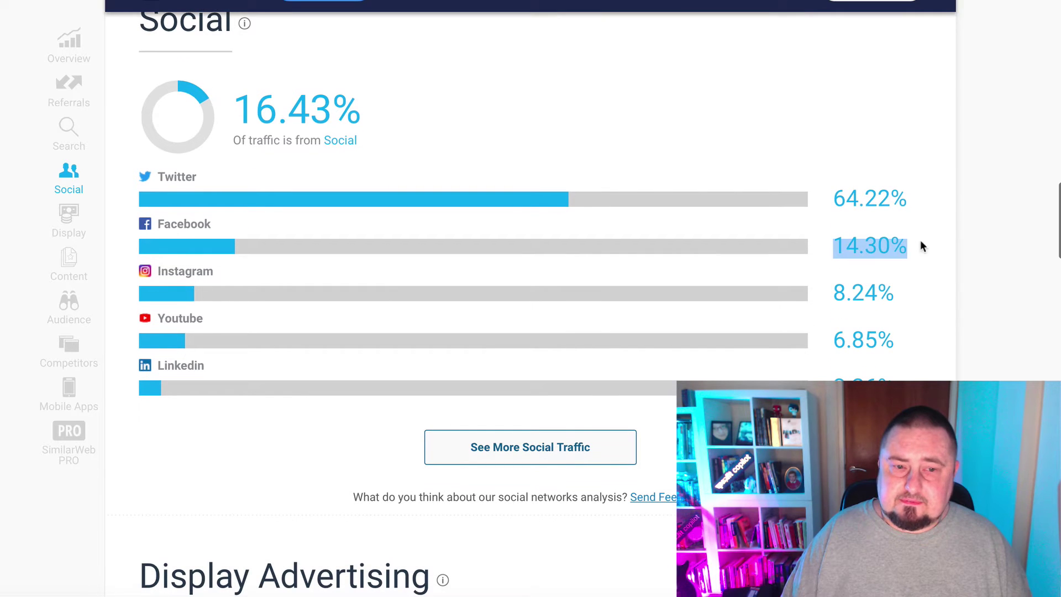
left_click(902, 251)
left_click_drag(826, 293, 901, 293)
left_click(905, 287)
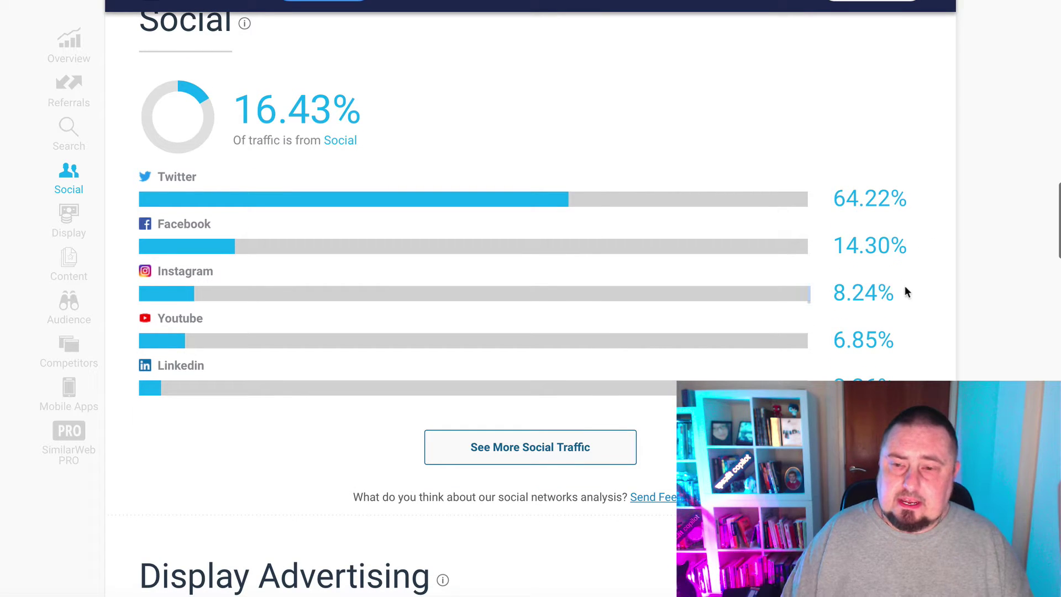
left_click_drag(839, 338, 879, 340)
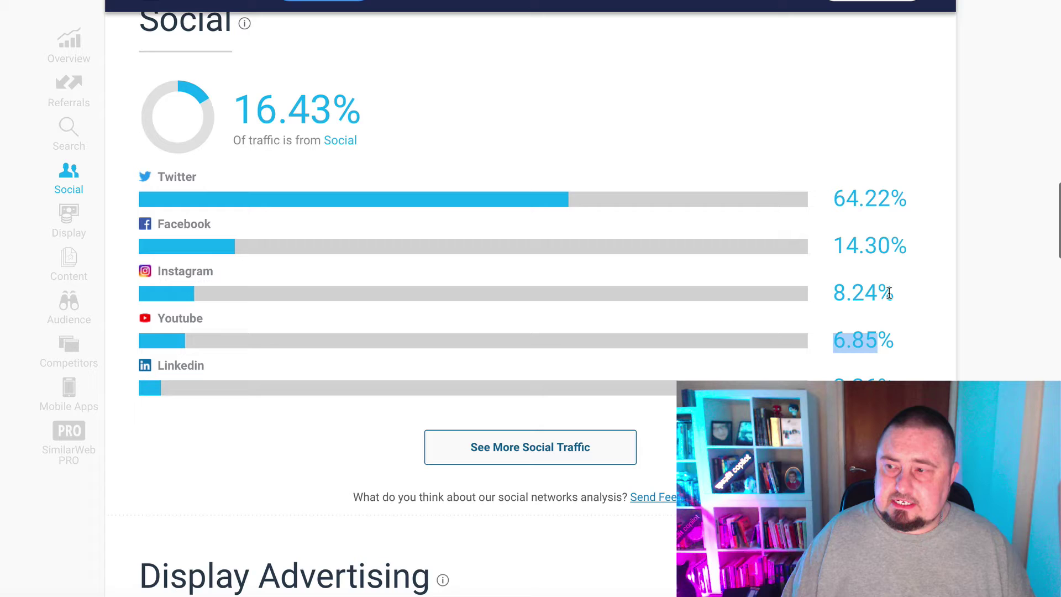
left_click(909, 320)
scroll(884, 331, "down", 1)
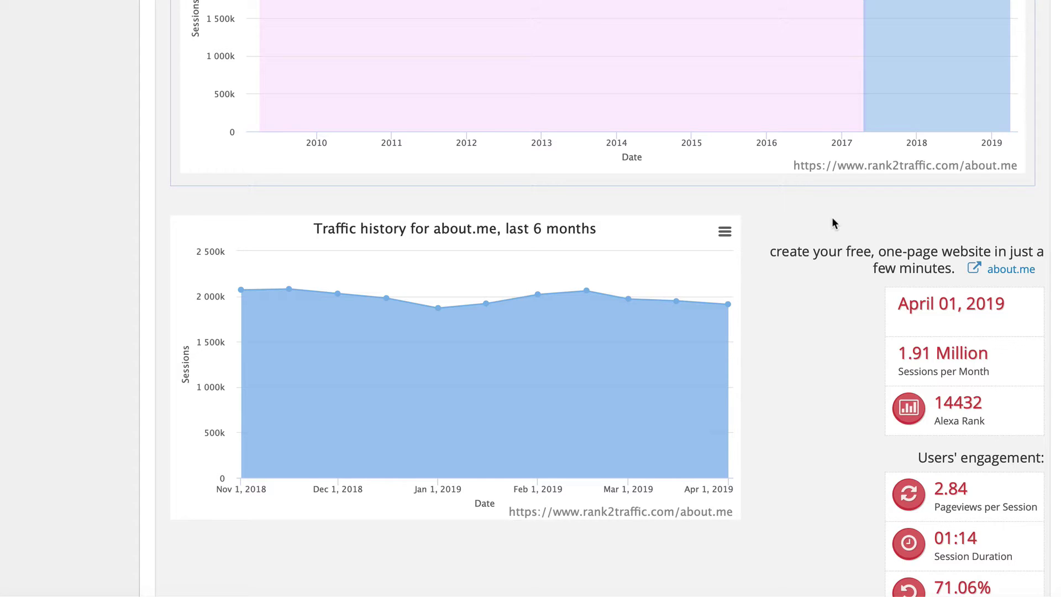
scroll(834, 223, "up", 2)
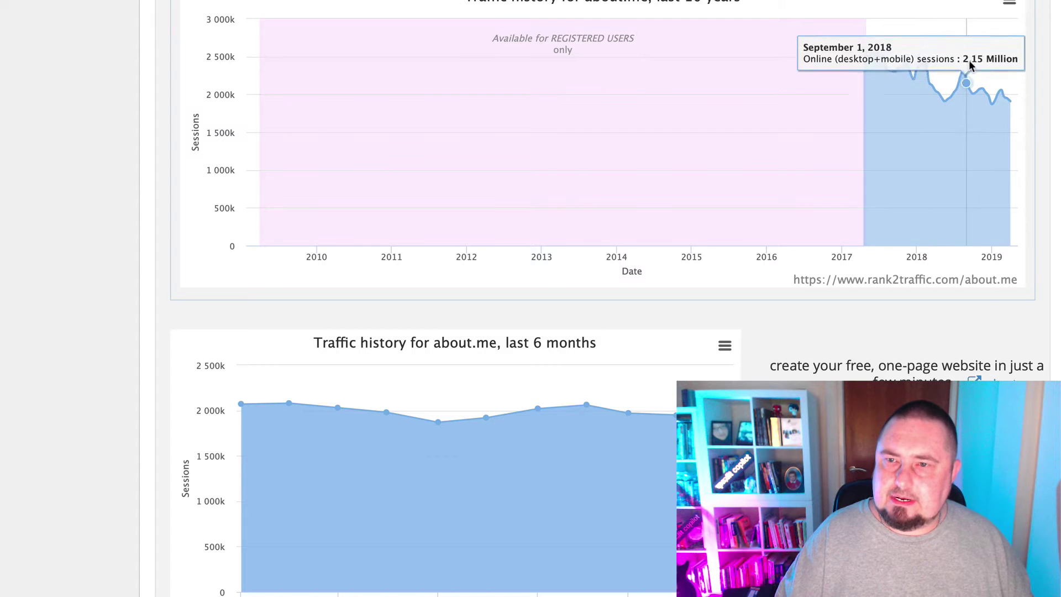
scroll(718, 414, "down", 2)
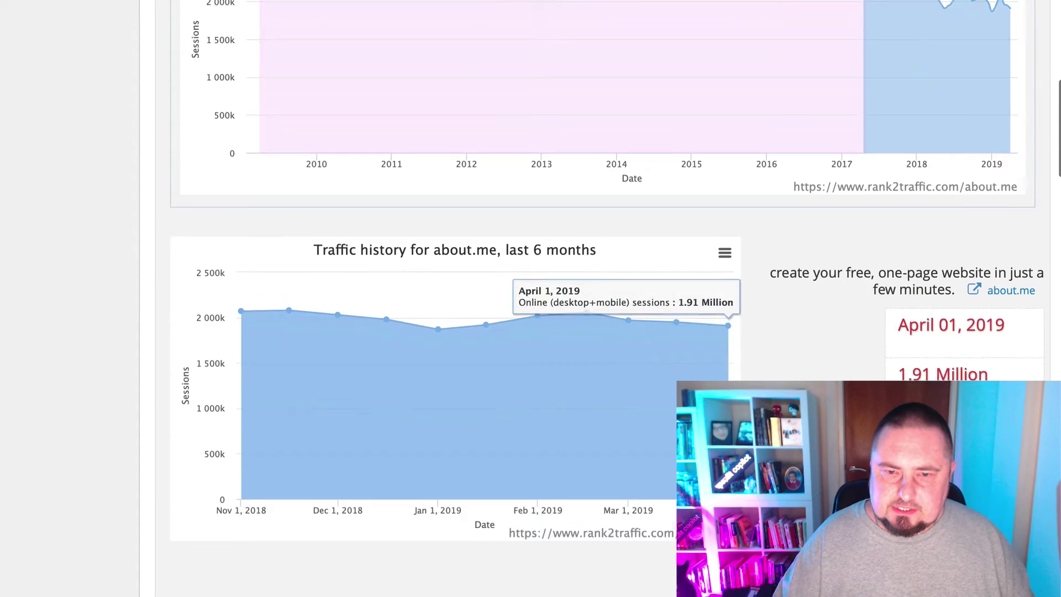
scroll(791, 357, "down", 4)
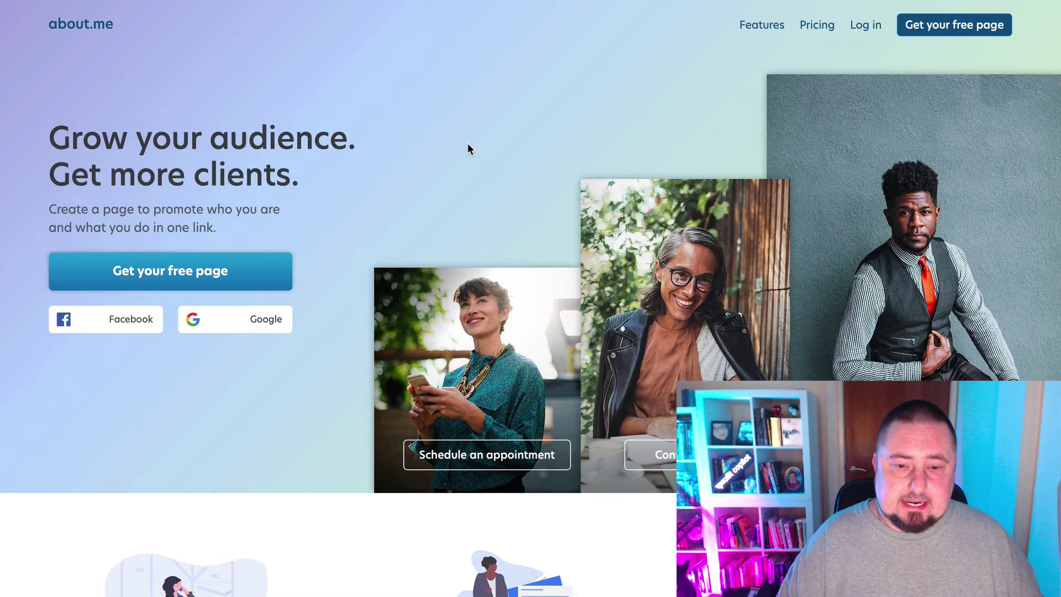
- Scroll down the sample web developer profile to see its portfolio link, YouTube video and bio
scroll(406, 276, "down", 1)
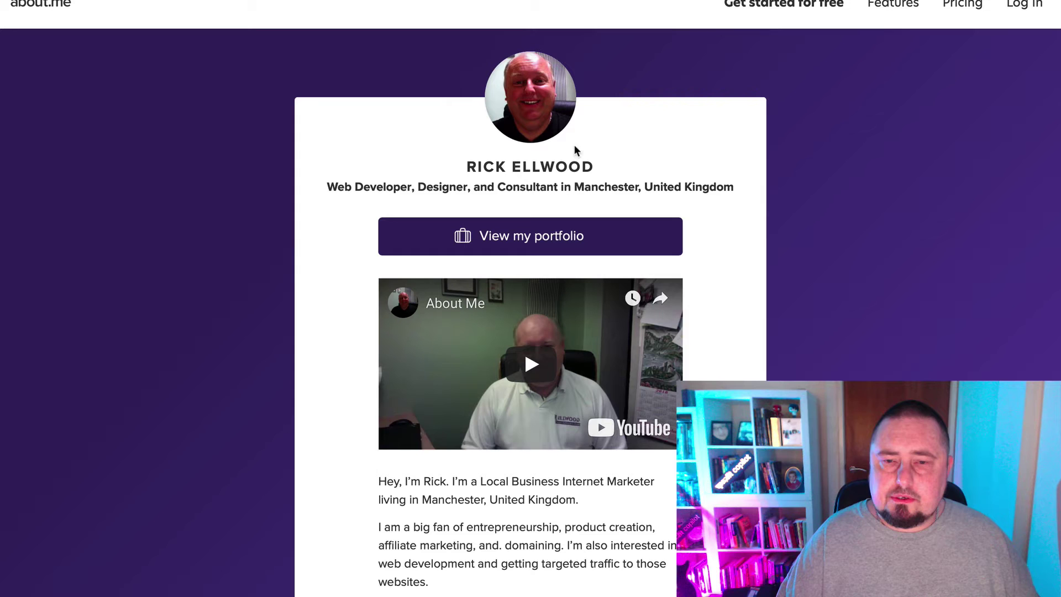
scroll(638, 502, "down", 2)
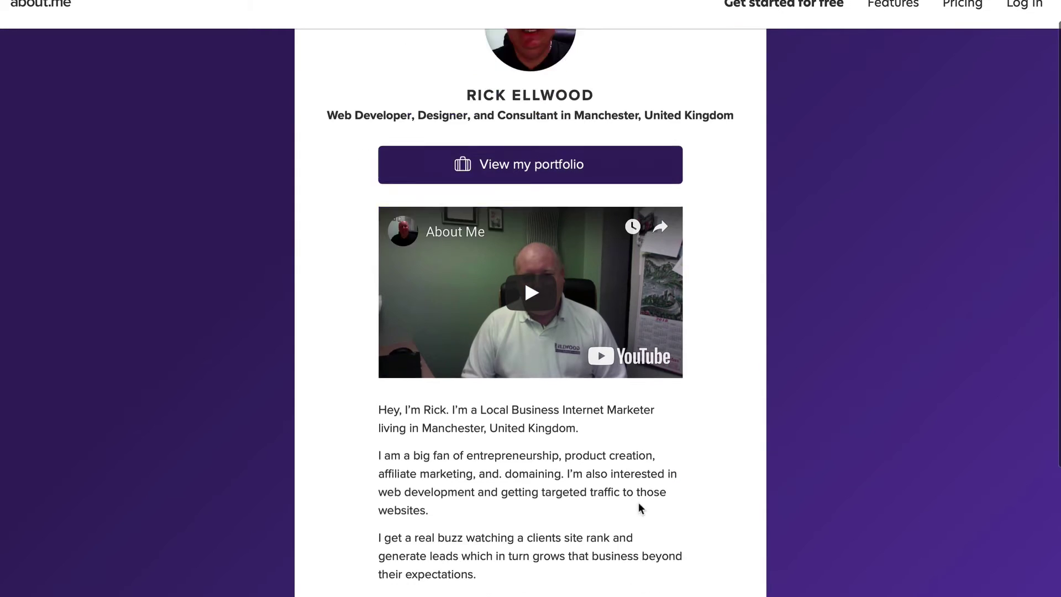
scroll(638, 502, "down", 5)
scroll(635, 332, "up", 6)
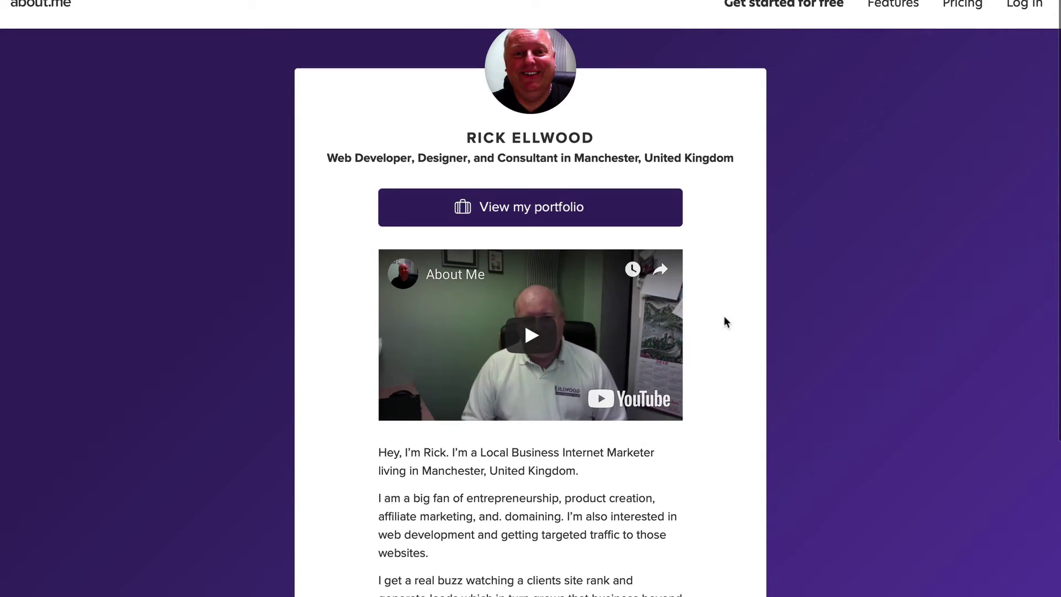
scroll(729, 310, "up", 1)
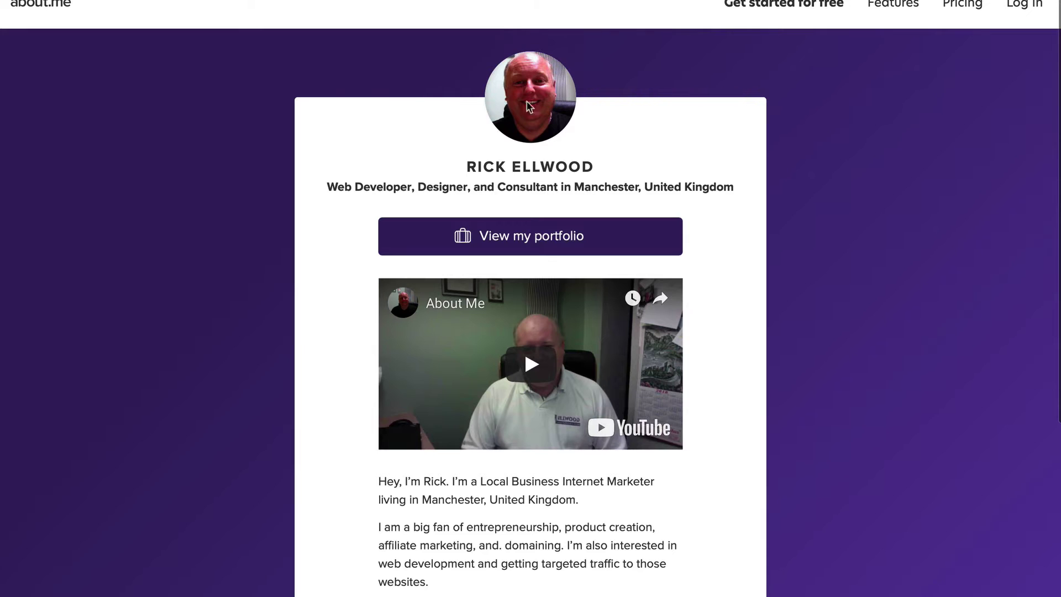
scroll(530, 181, "down", 1)
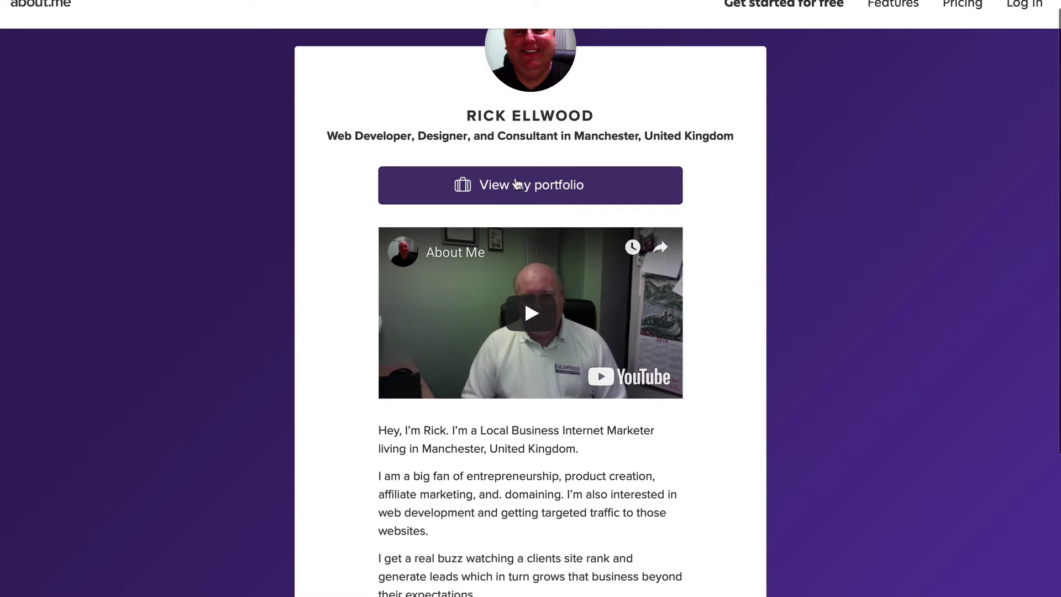
scroll(503, 188, "down", 2)
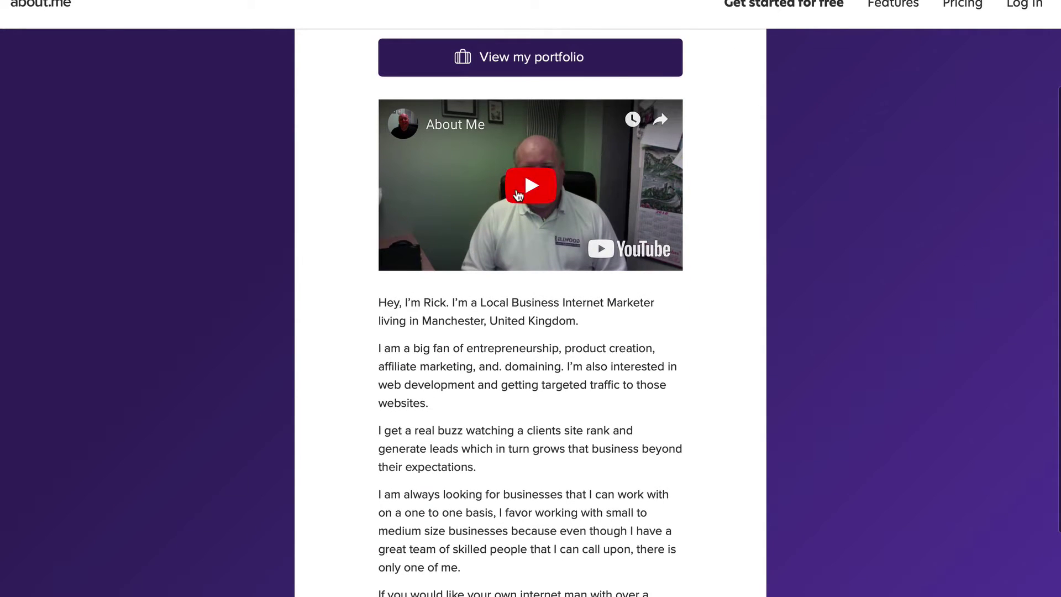
scroll(531, 222, "up", 3)
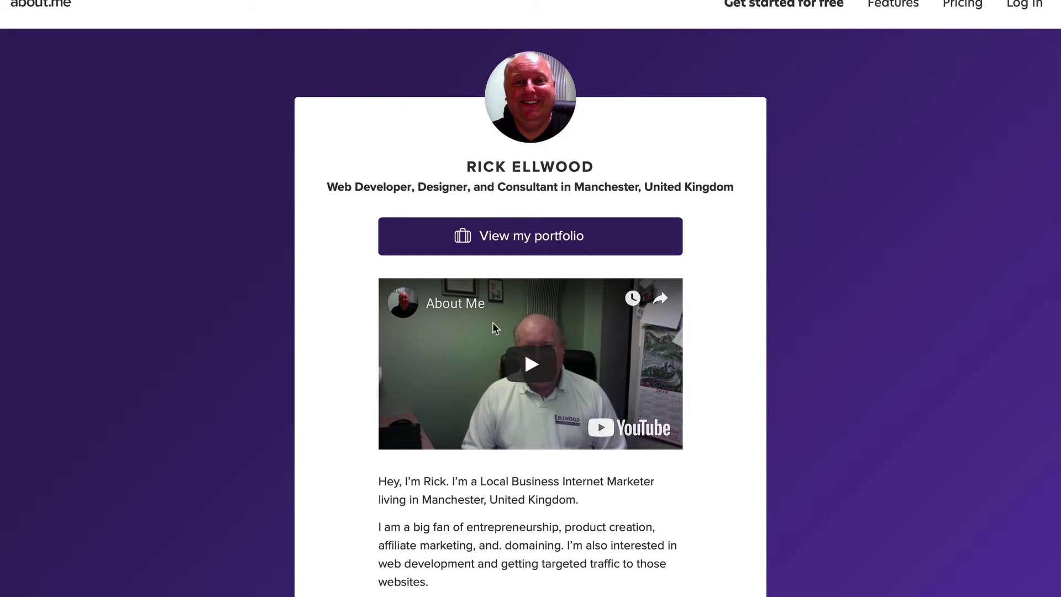
scroll(532, 413, "down", 1)
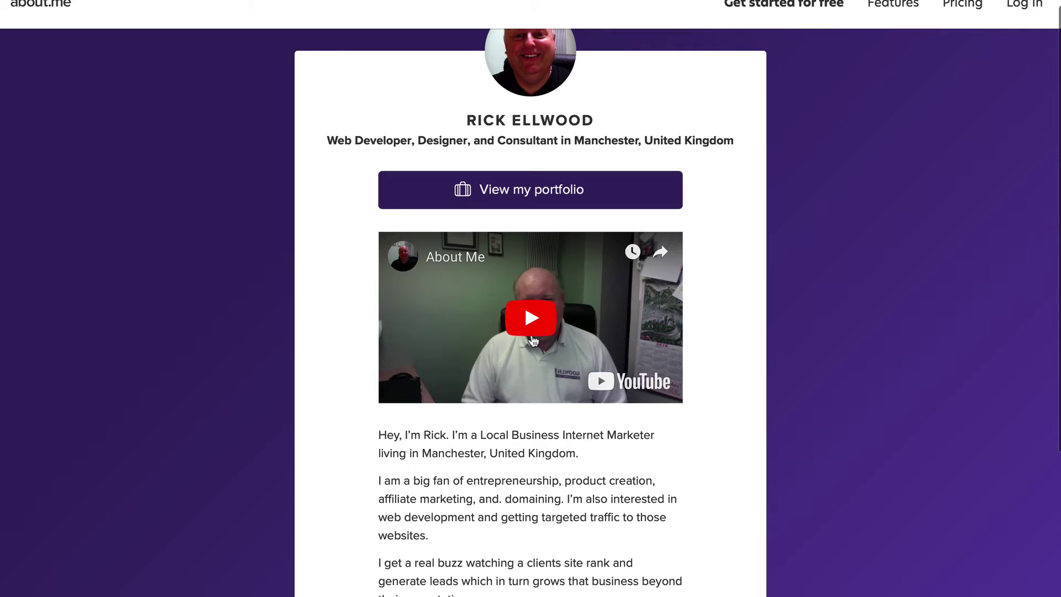
scroll(565, 384, "up", 1)
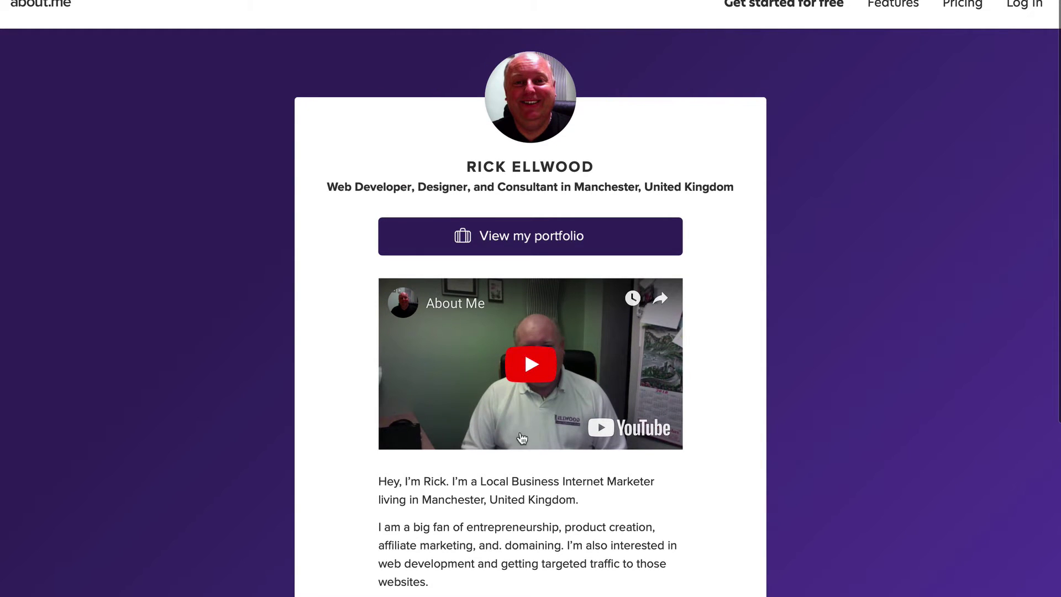
scroll(517, 341, "down", 6)
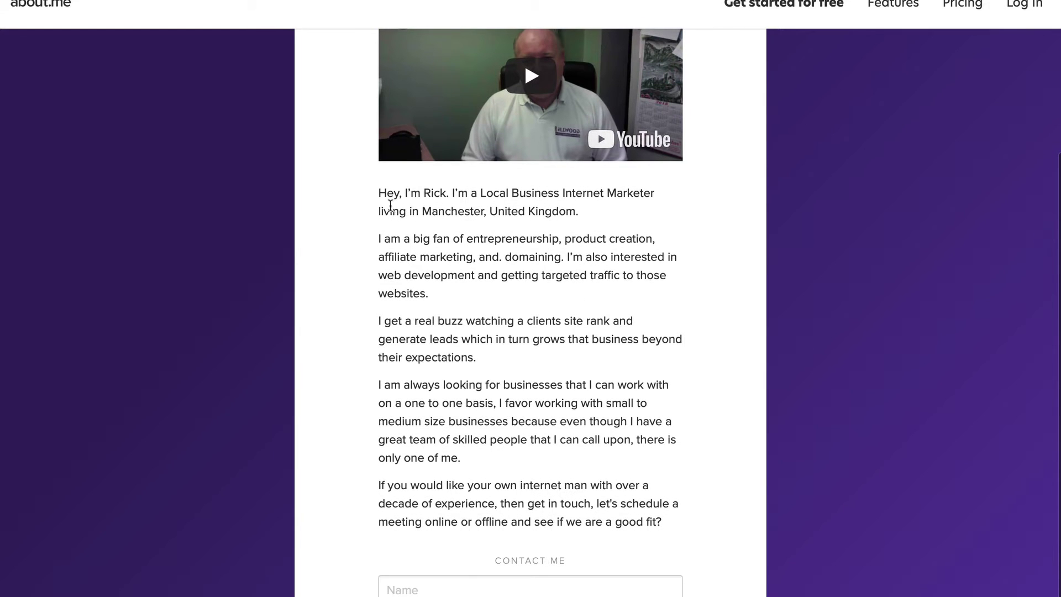
left_click_drag(385, 195, 478, 338)
left_click(450, 288)
scroll(493, 442, "down", 4)
left_click(481, 416)
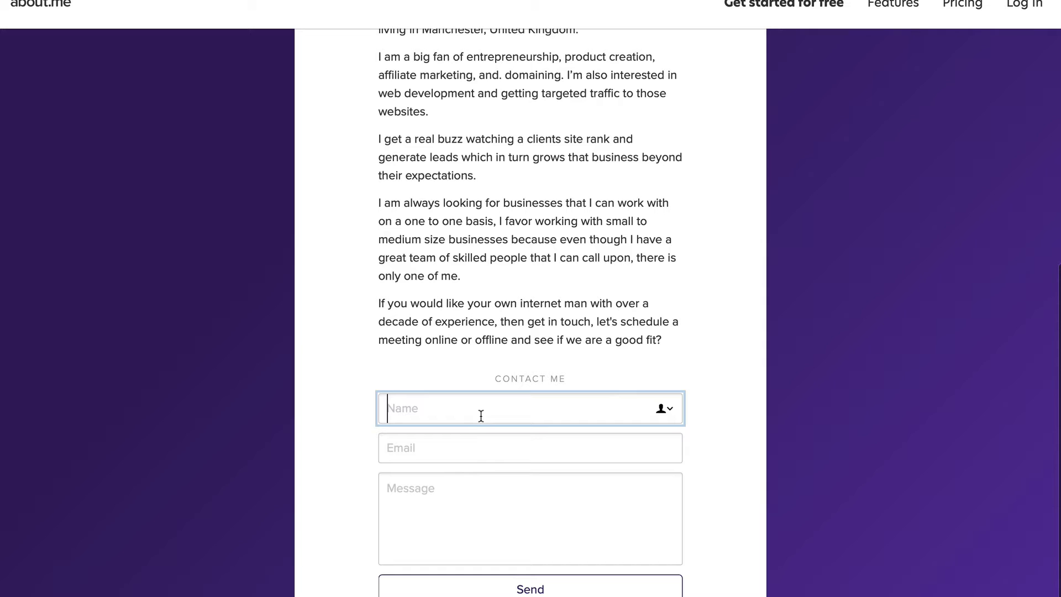
left_click(472, 452)
left_click(470, 508)
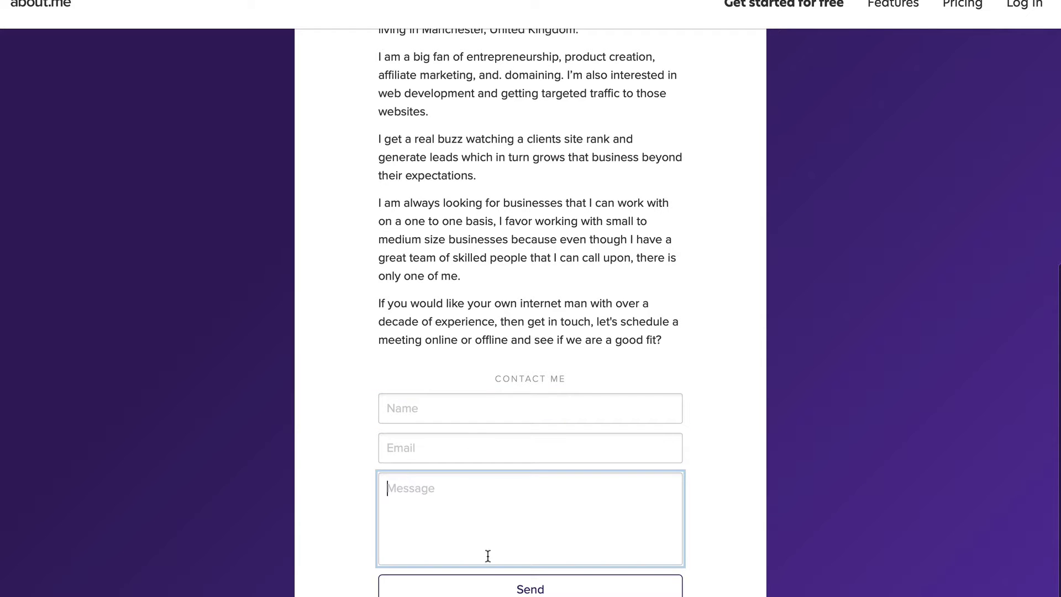
left_click(535, 331)
scroll(561, 298, "up", 10)
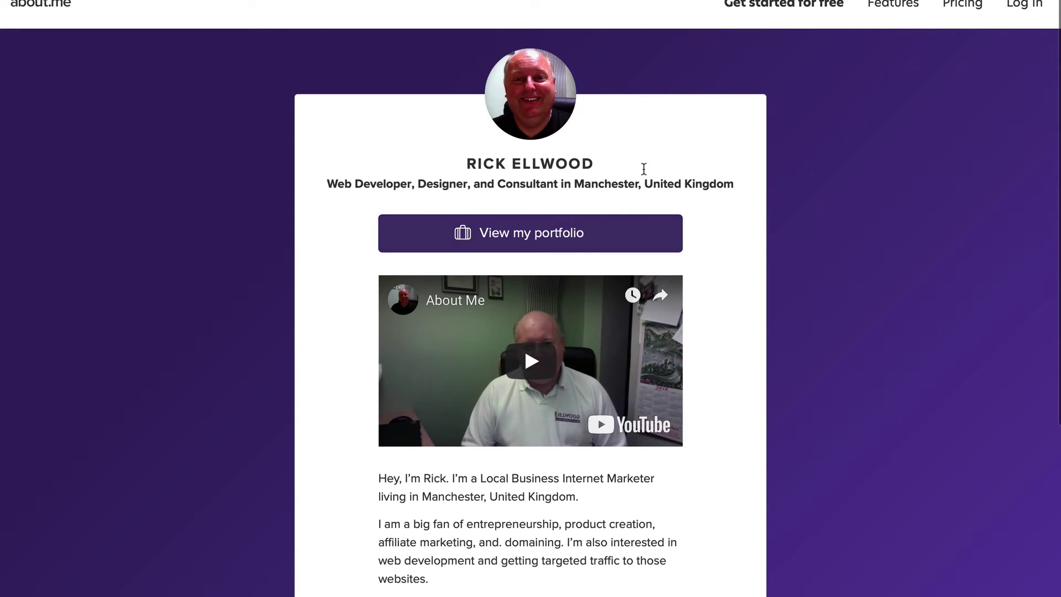
scroll(614, 170, "down", 1)
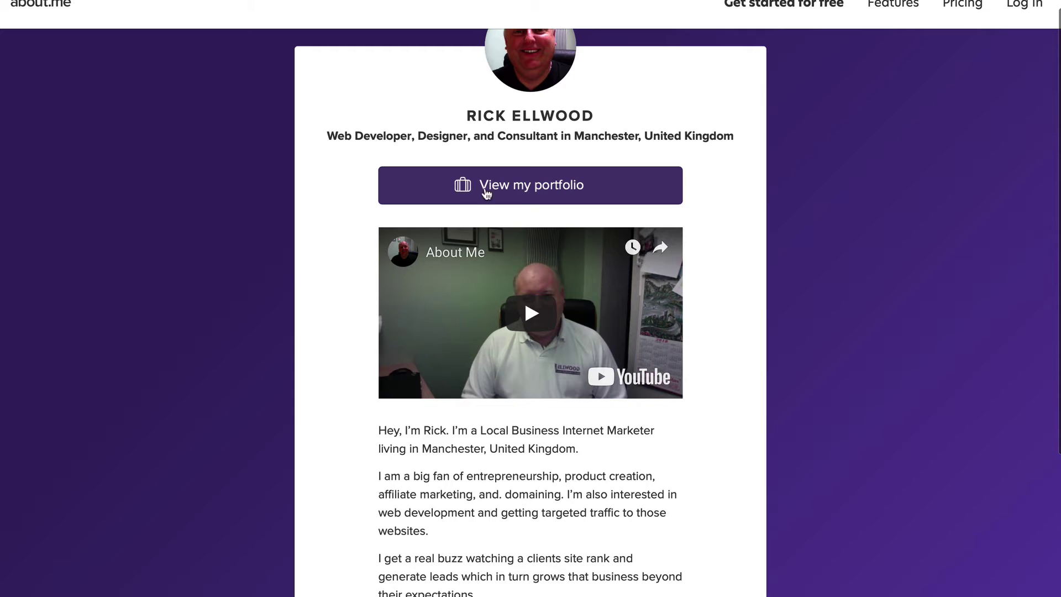
scroll(616, 144, "down", 1)
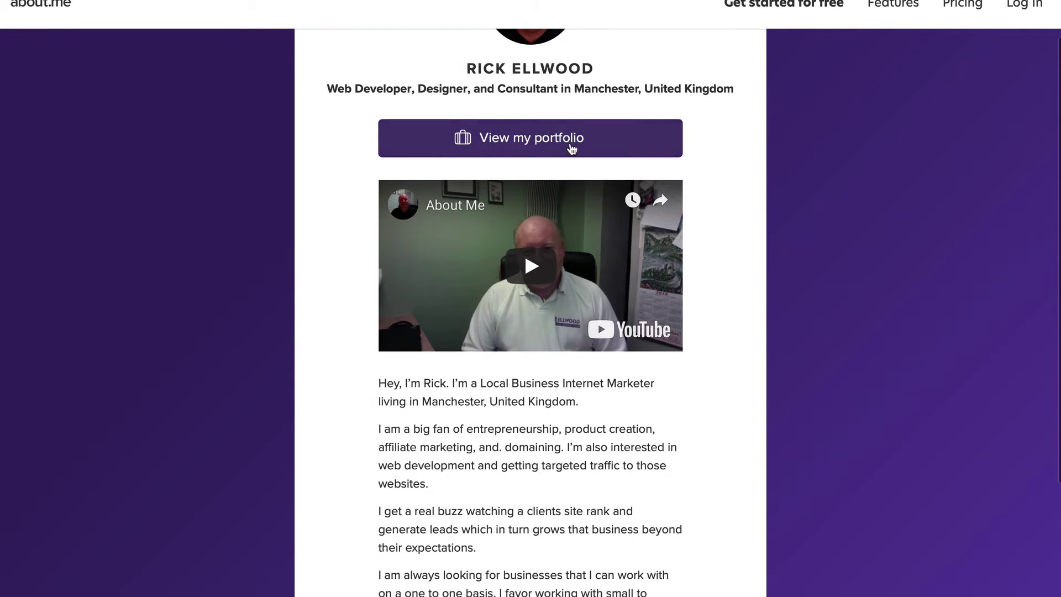
right_click(550, 144)
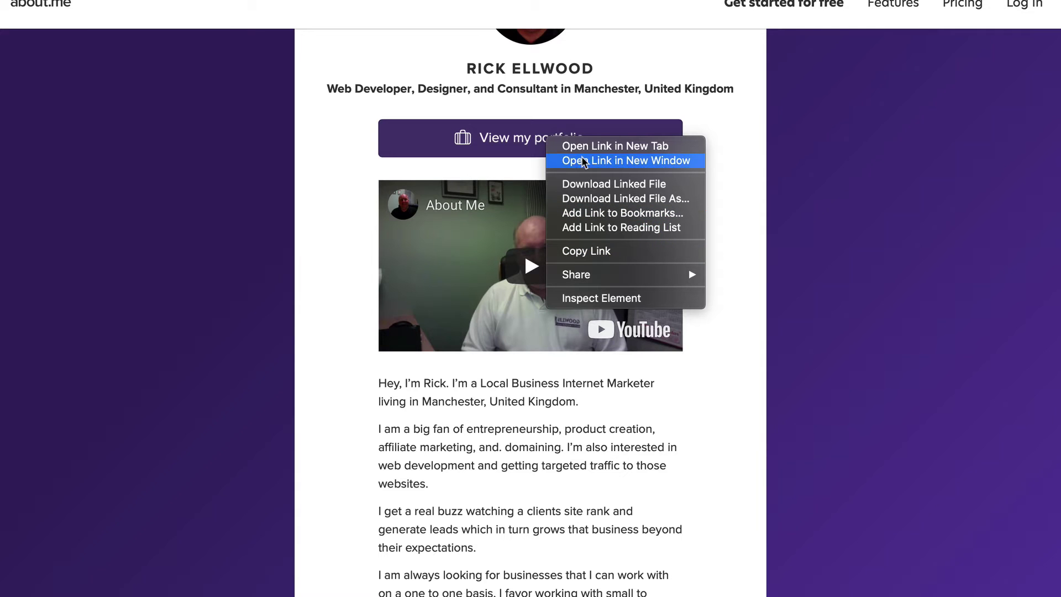
left_click(596, 297)
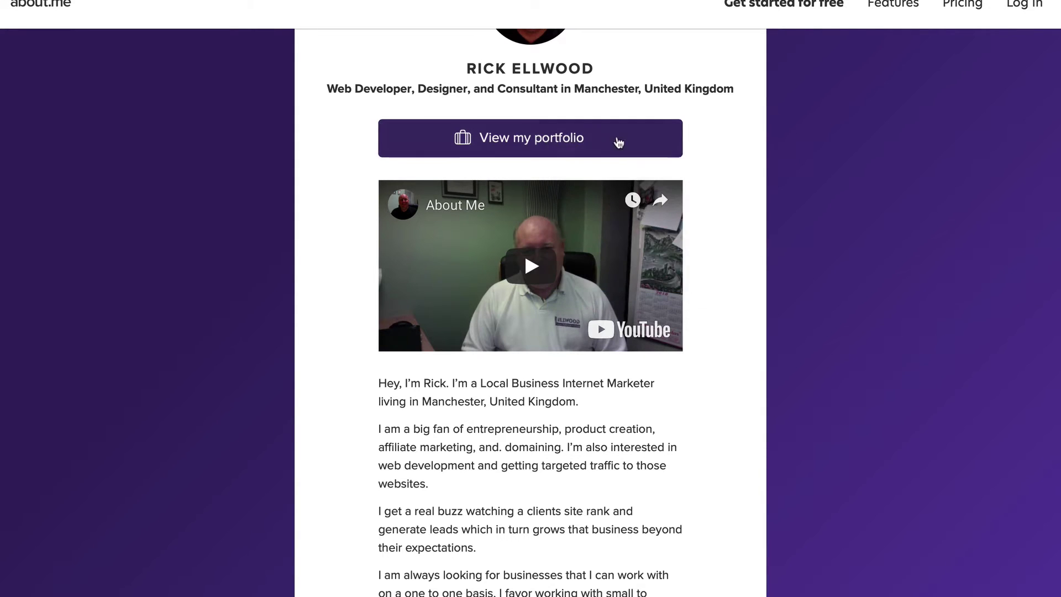
scroll(530, 487, "down", 3)
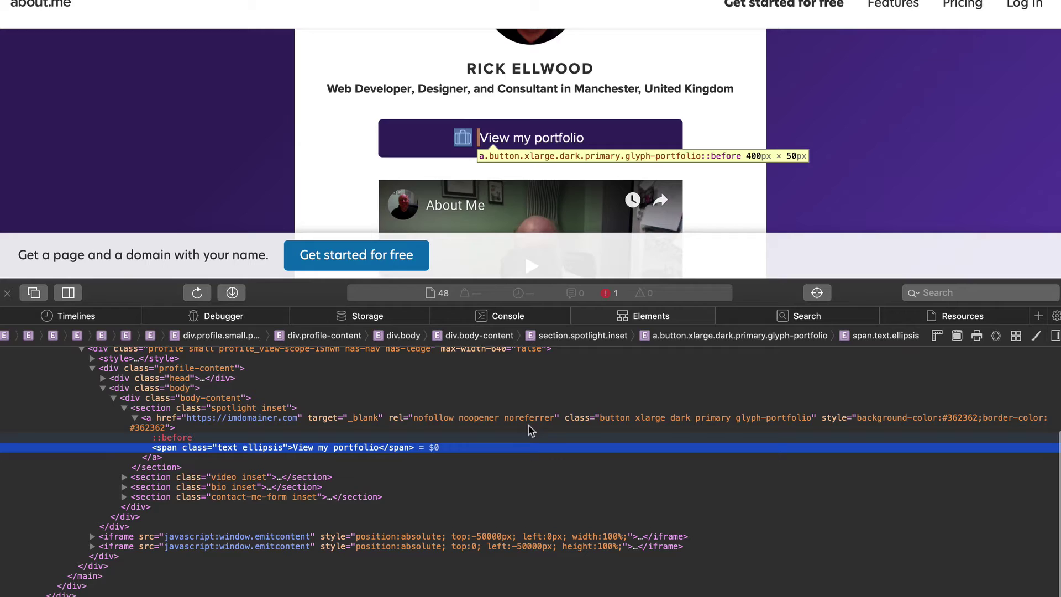
left_click(321, 415)
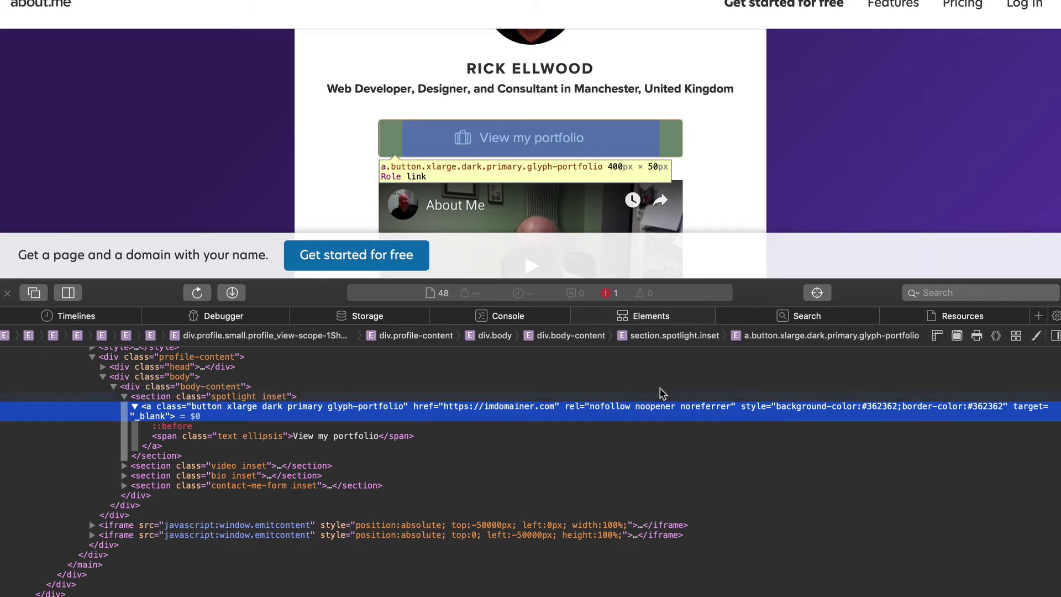
left_click(7, 293)
scroll(831, 277, "up", 3)
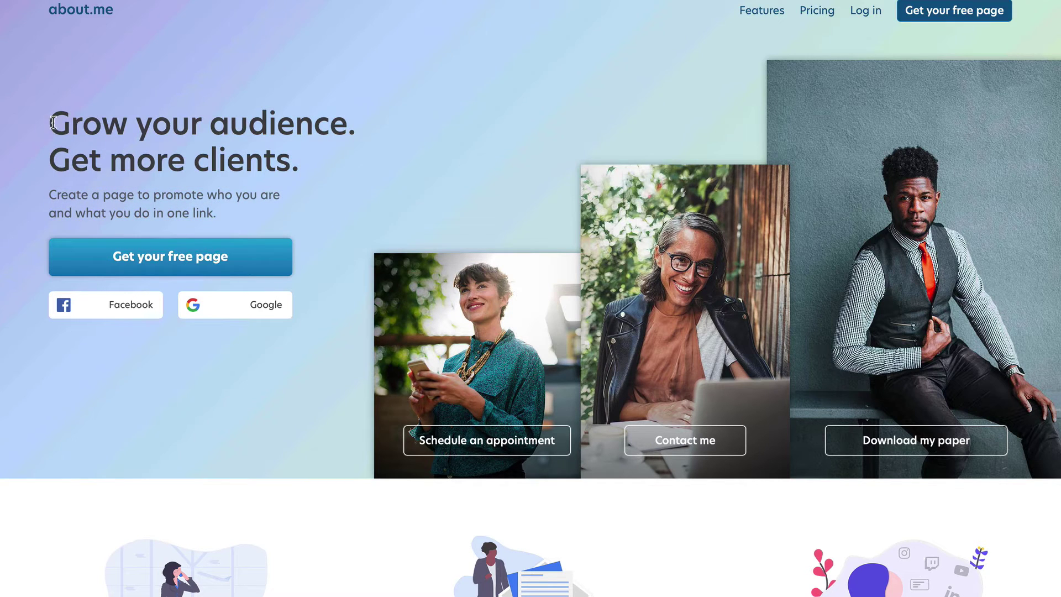
- Highlight the about.me homepage headline while reading it, then clear the highlight
left_click_drag(53, 123, 244, 197)
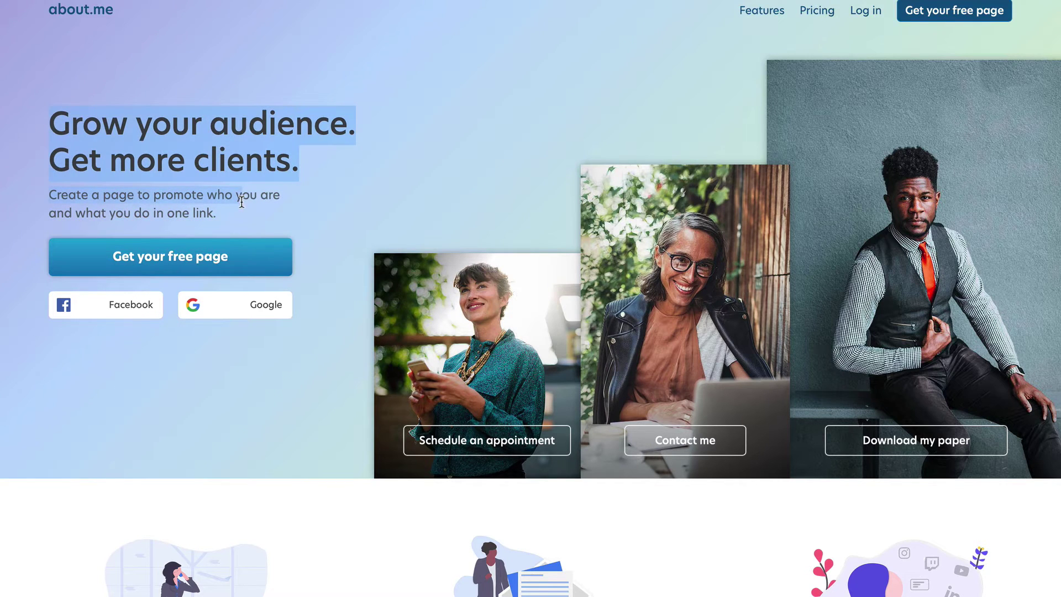
left_click(224, 142)
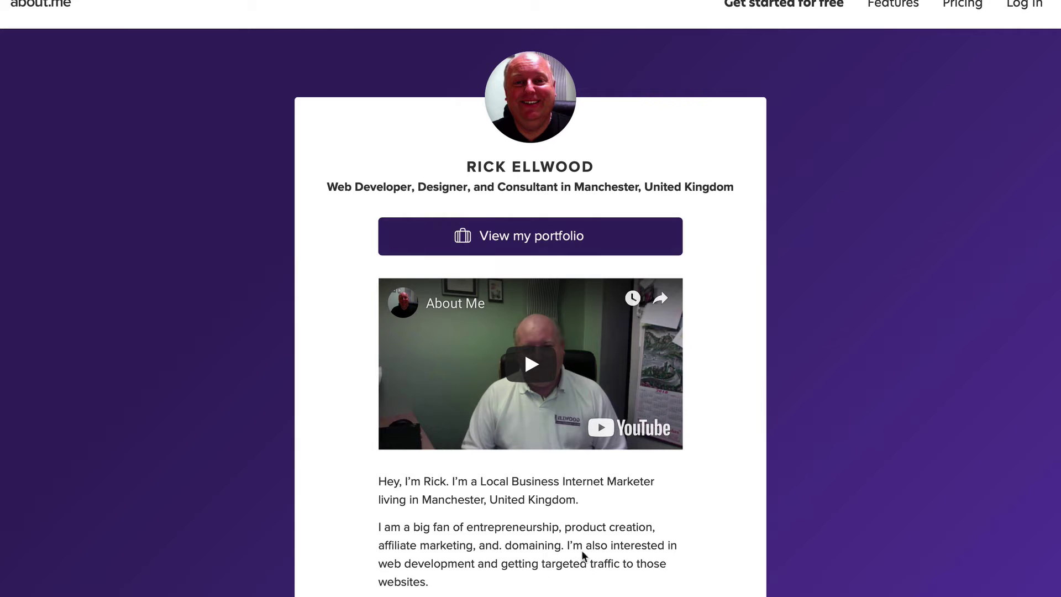
- Scroll down and back up through the sample profile's bio and contact form
scroll(583, 554, "down", 8)
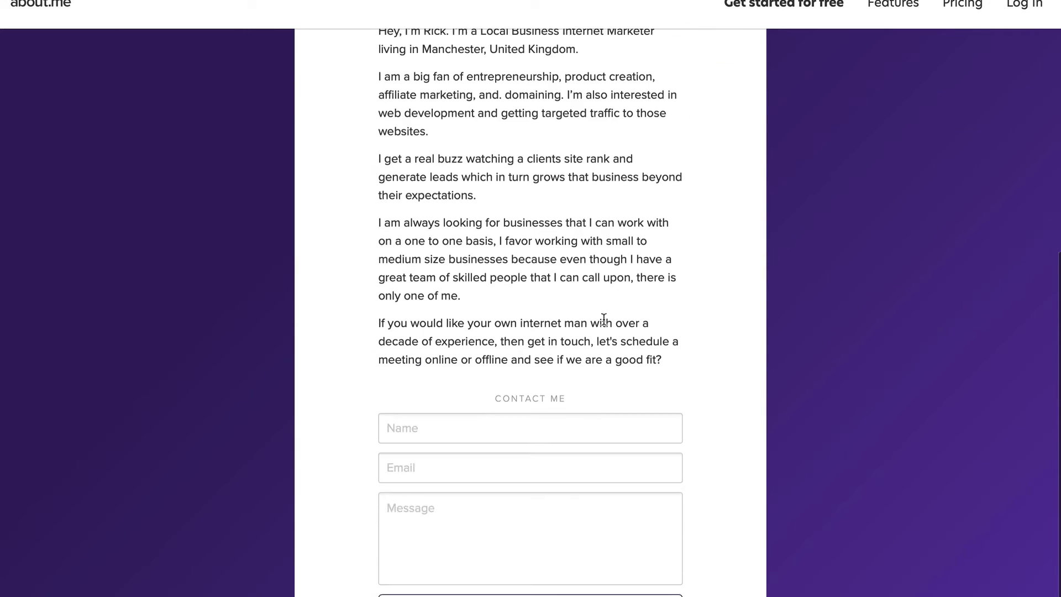
scroll(604, 320, "up", 8)
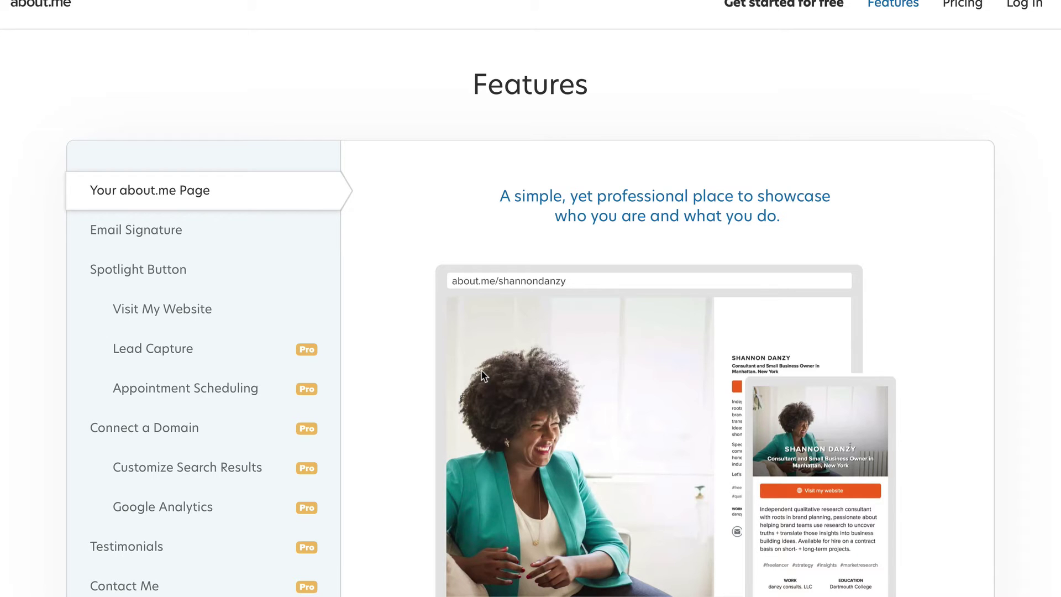
- Scroll through the Features page's Pro features: Testimonials, Contact Me, Portfolio and Video Embed
scroll(589, 408, "down", 2)
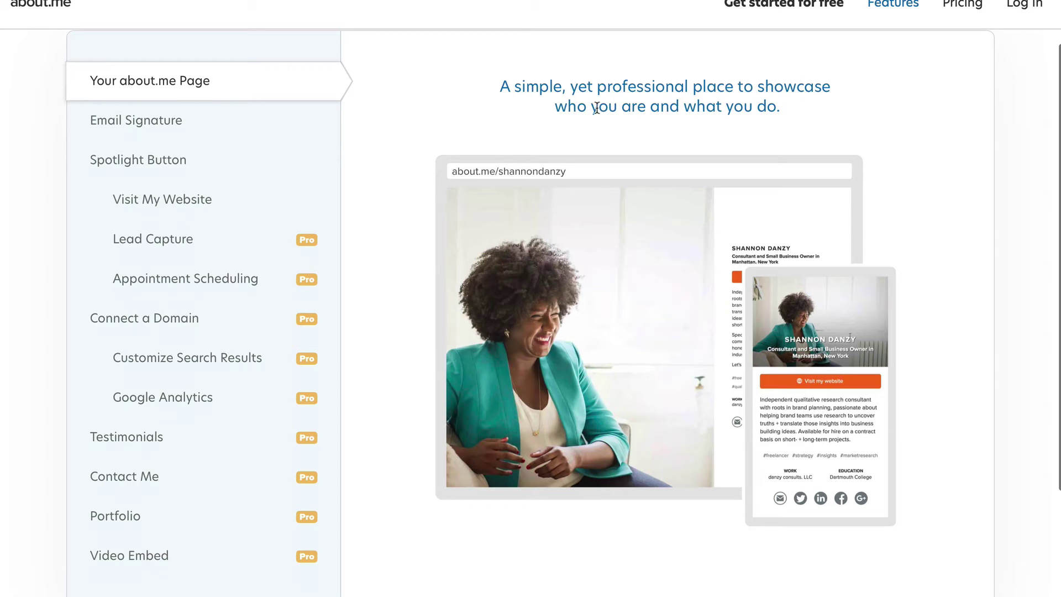
scroll(727, 194, "down", 1)
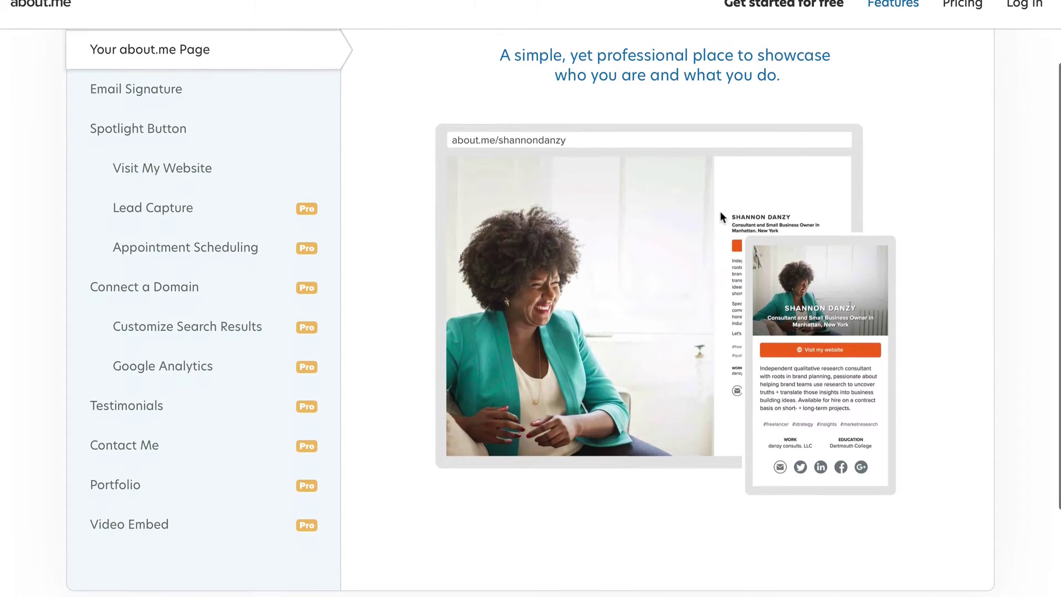
scroll(675, 376, "down", 1)
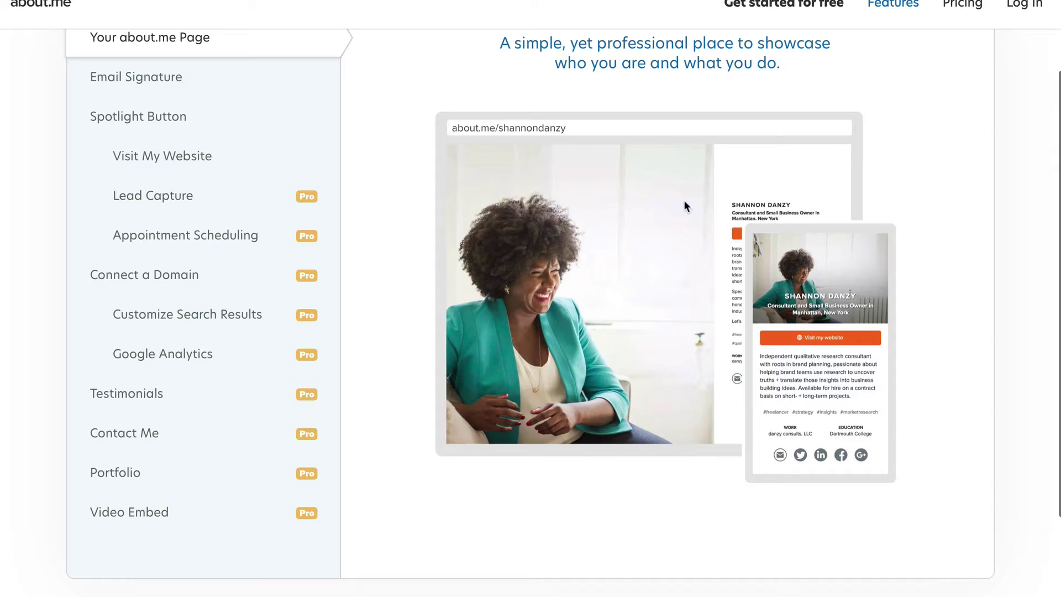
scroll(684, 204, "down", 2)
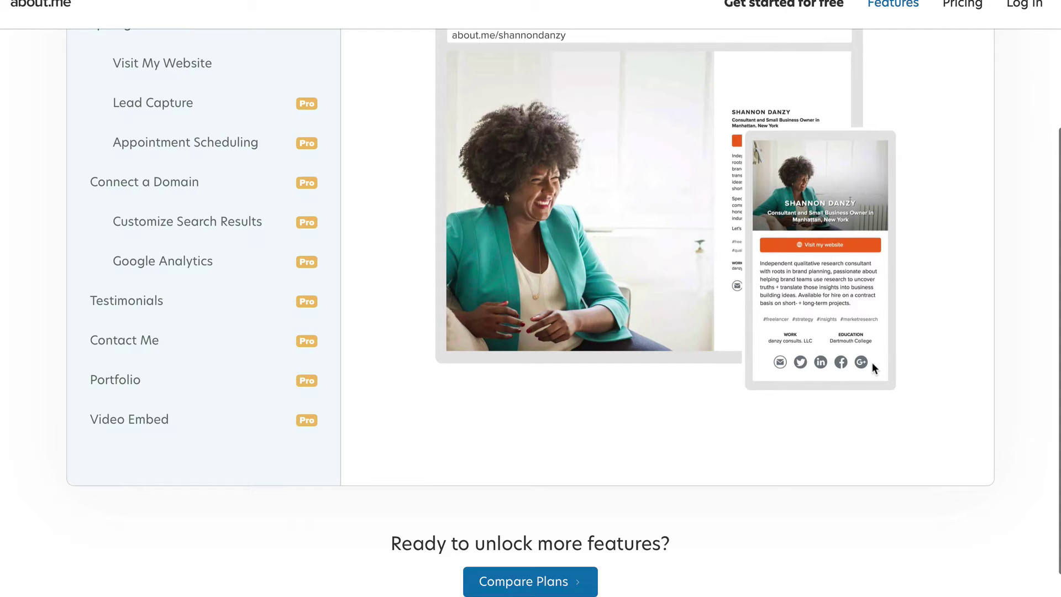
scroll(608, 239, "up", 3)
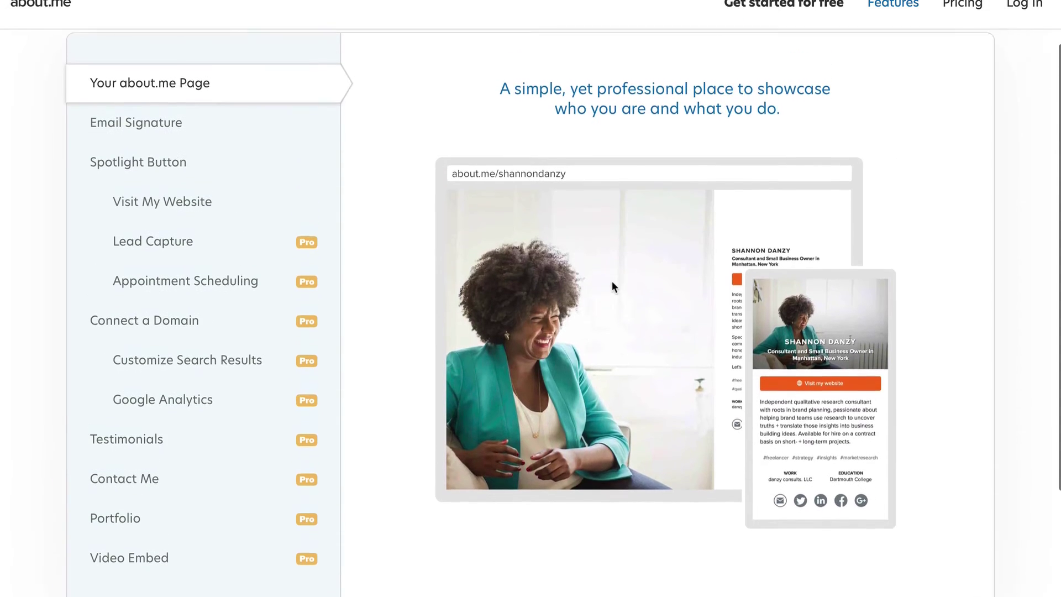
scroll(381, 111, "up", 1)
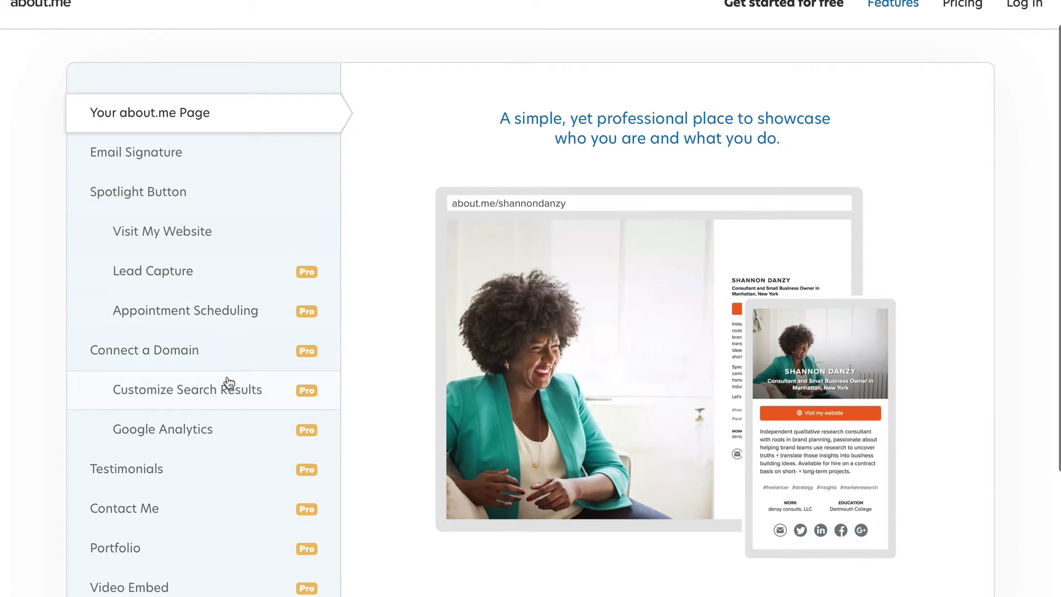
scroll(156, 262, "down", 3)
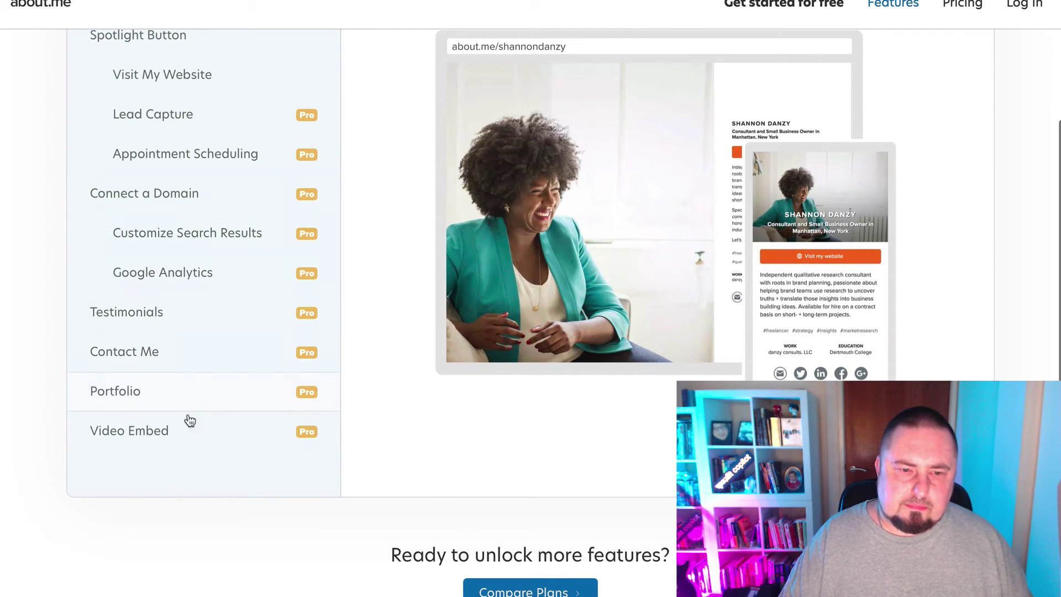
scroll(227, 206, "down", 4)
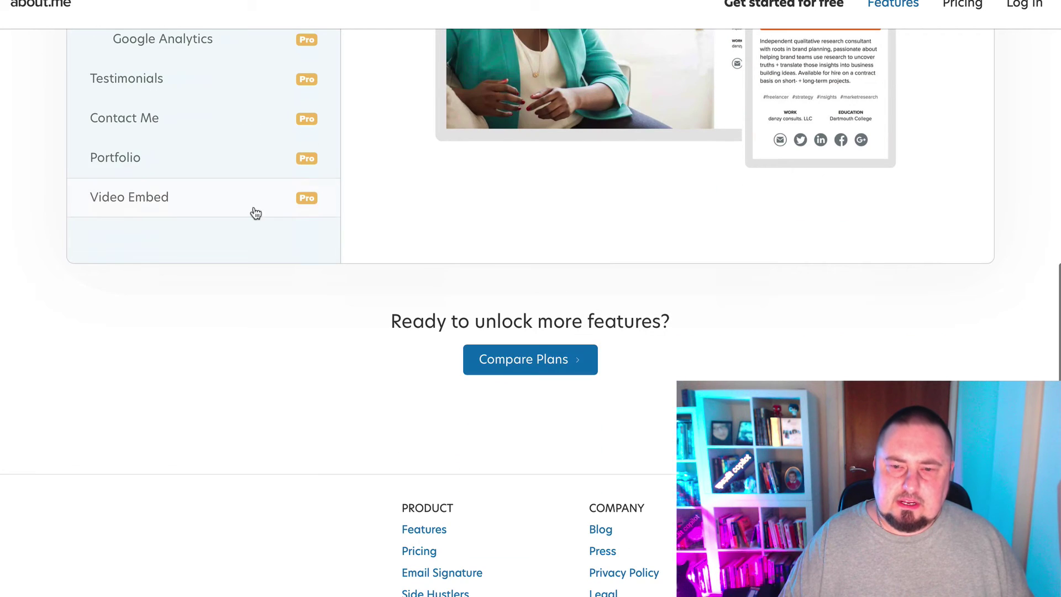
- Open the plan comparison and highlight the Free plan tagline 'Your page on about.me'
left_click(523, 365)
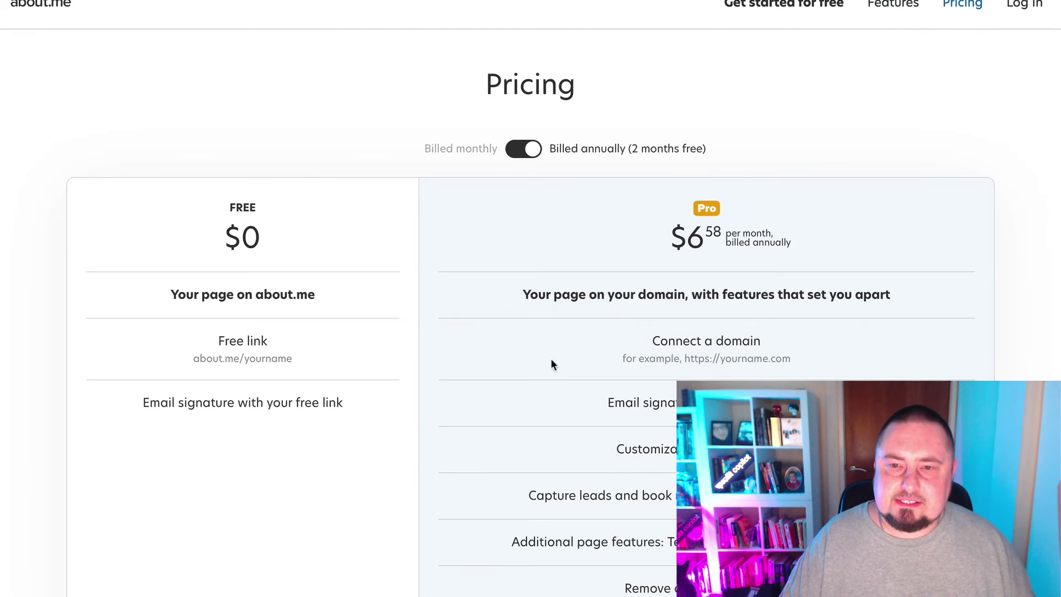
scroll(533, 420, "down", 1)
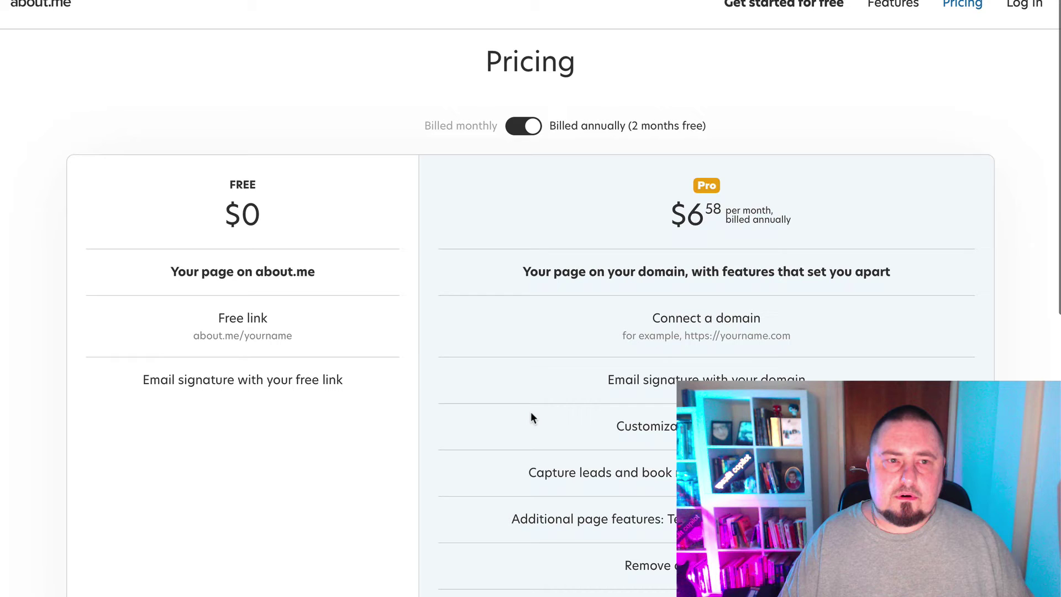
scroll(530, 413, "up", 1)
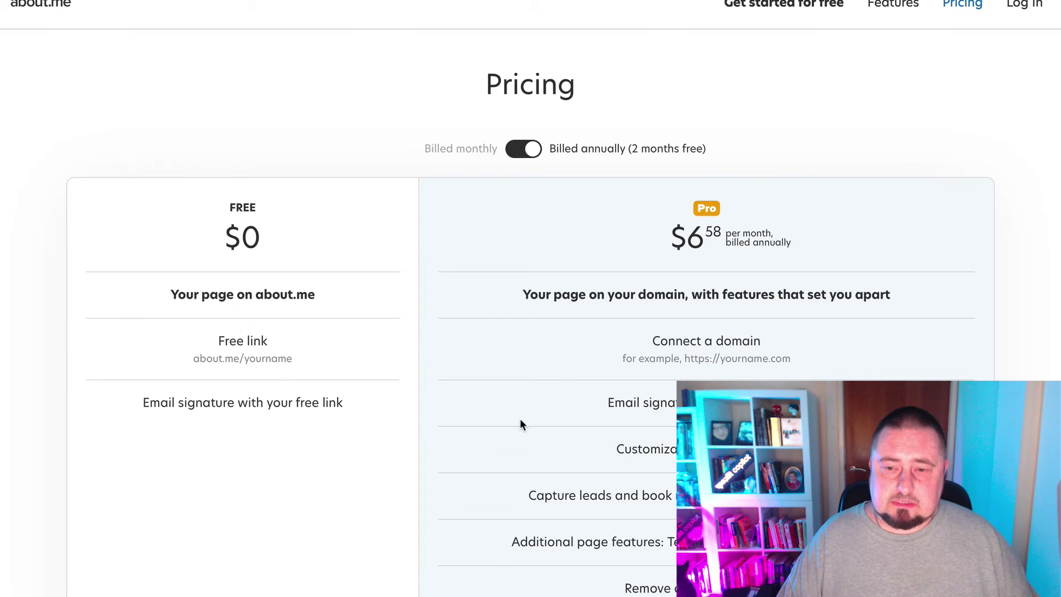
scroll(581, 387, "down", 1)
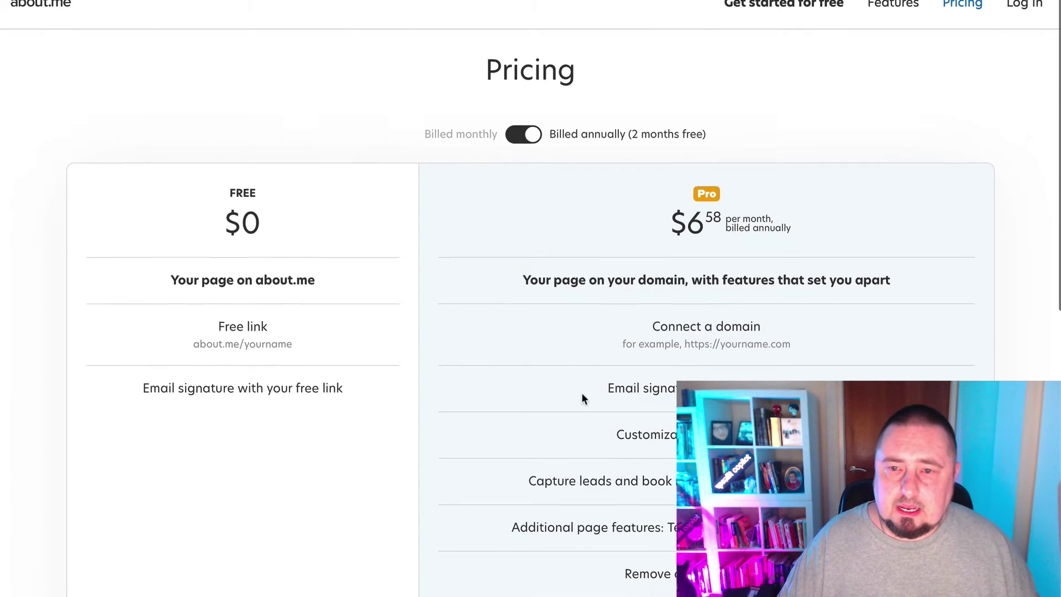
scroll(576, 387, "up", 1)
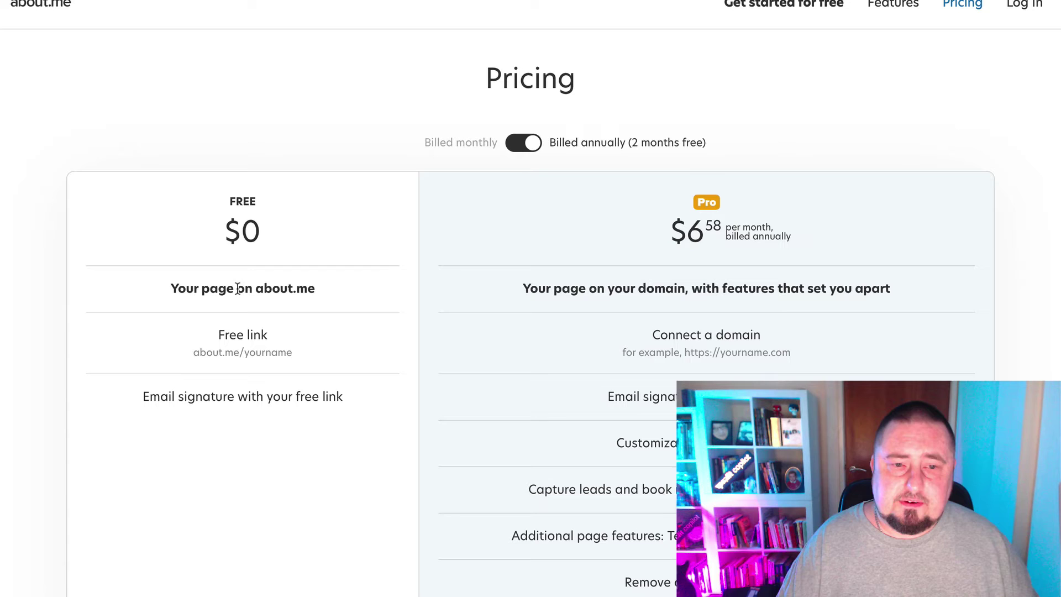
scroll(249, 320, "down", 1)
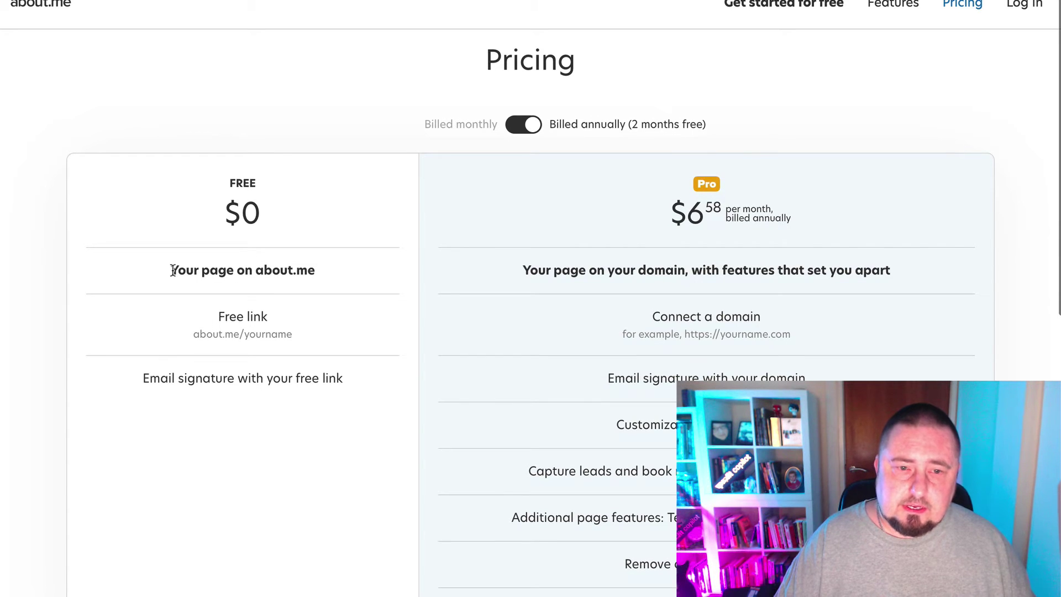
left_click_drag(170, 275, 134, 273)
left_click(332, 280)
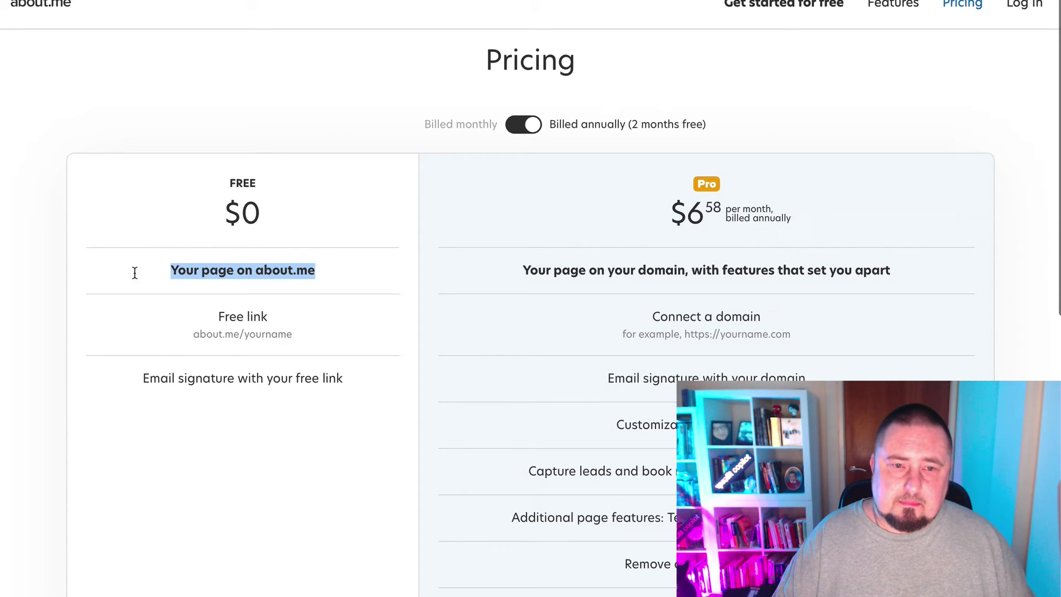
left_click(247, 330)
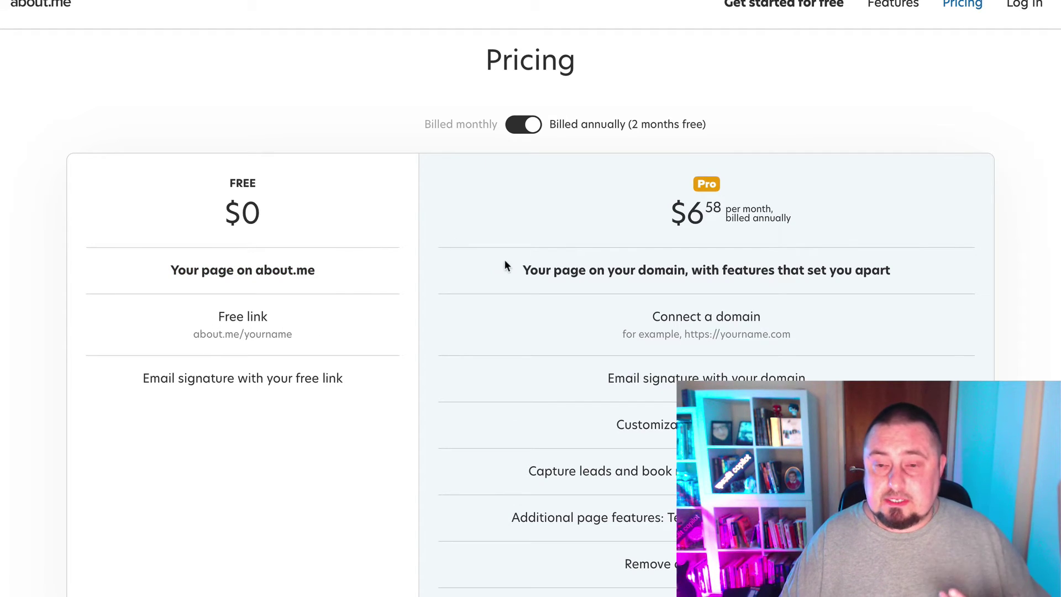
- Highlight the Pro price and '2 months free' annual note, toggling monthly and annual billing
scroll(542, 249, "down", 1)
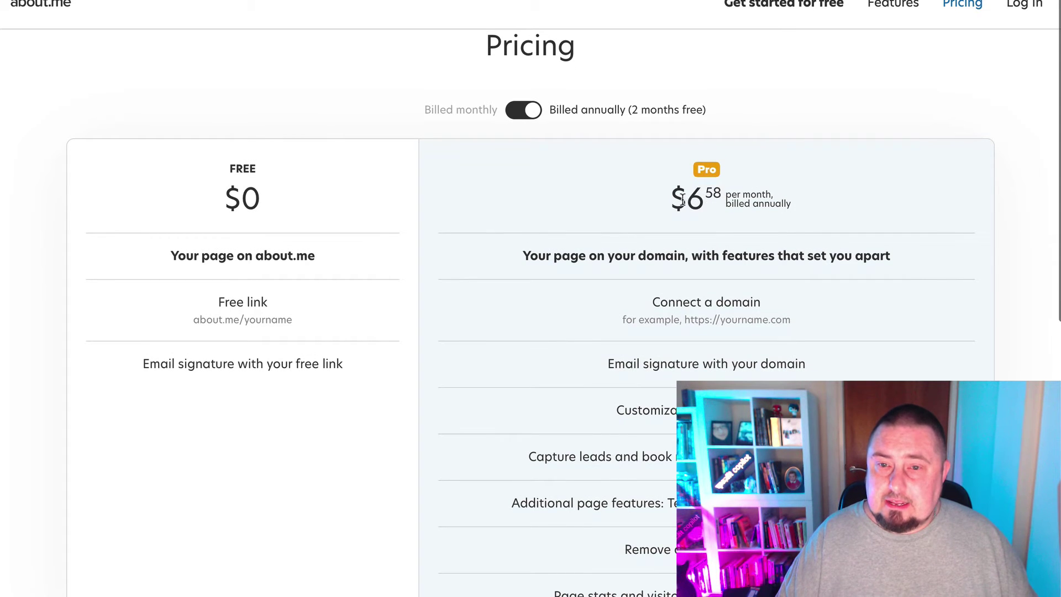
left_click_drag(683, 200, 706, 201)
left_click(726, 190)
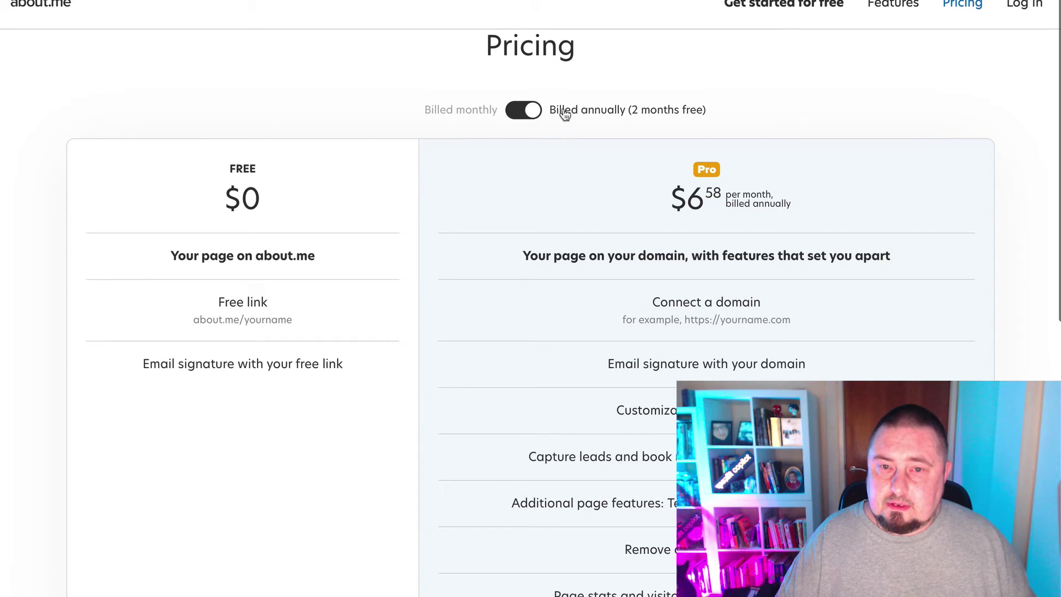
left_click(526, 114)
left_click(526, 114)
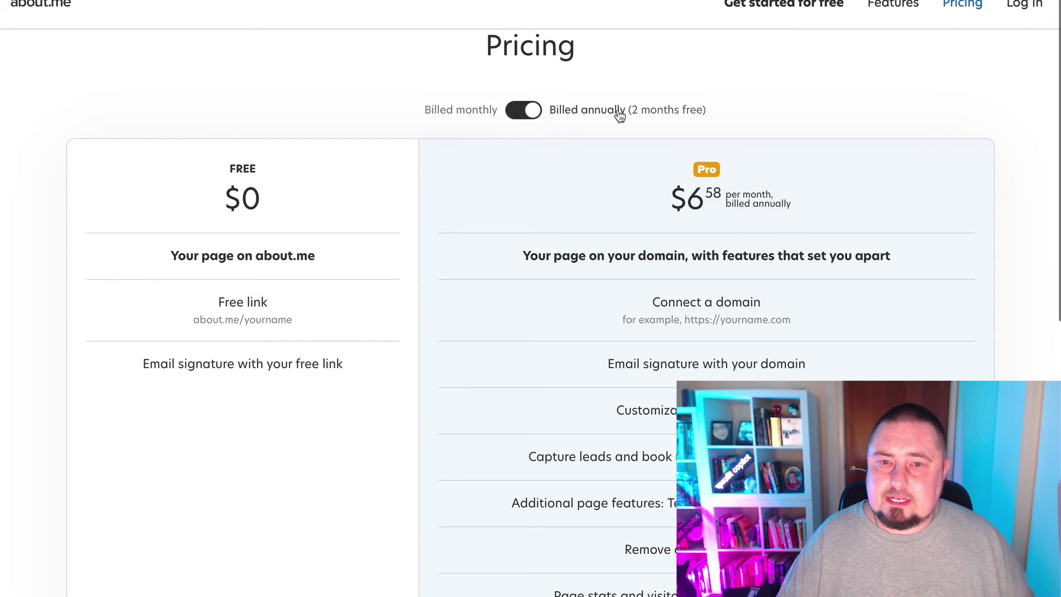
left_click_drag(552, 113, 704, 107)
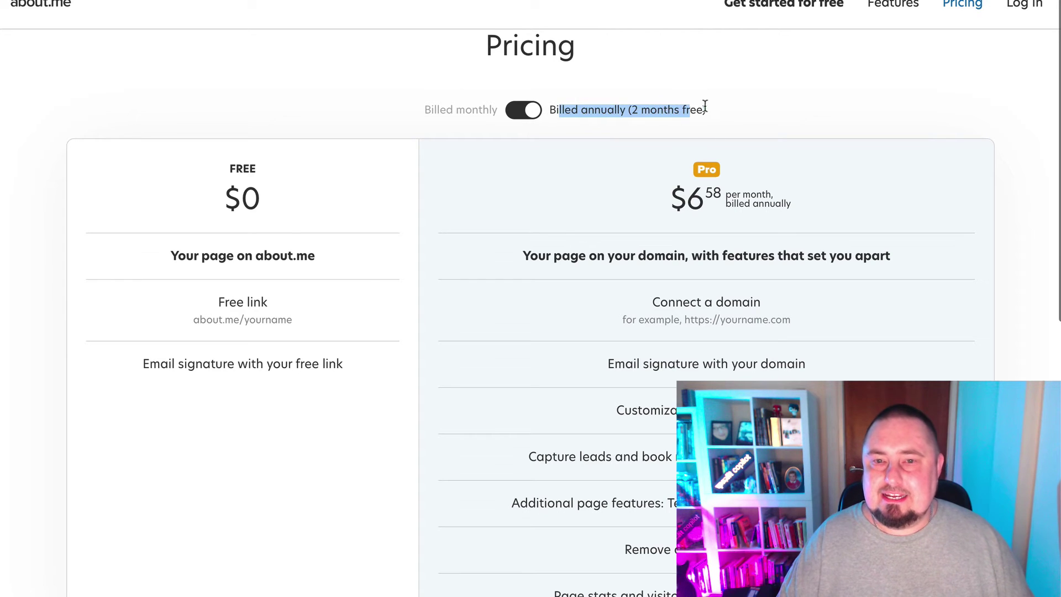
left_click(628, 109)
left_click_drag(557, 107, 746, 107)
left_click(774, 108)
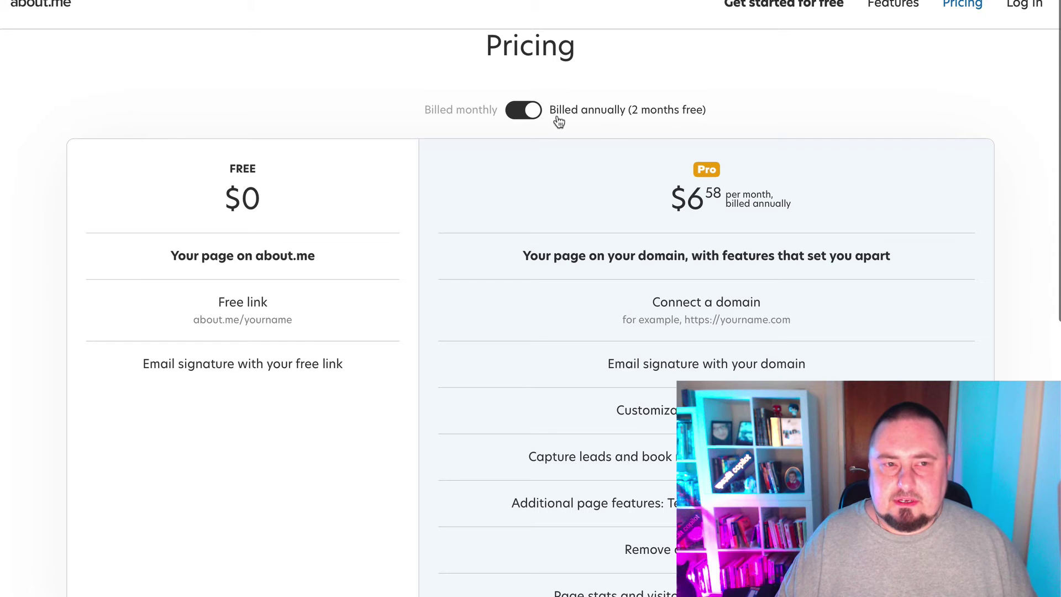
left_click(482, 115)
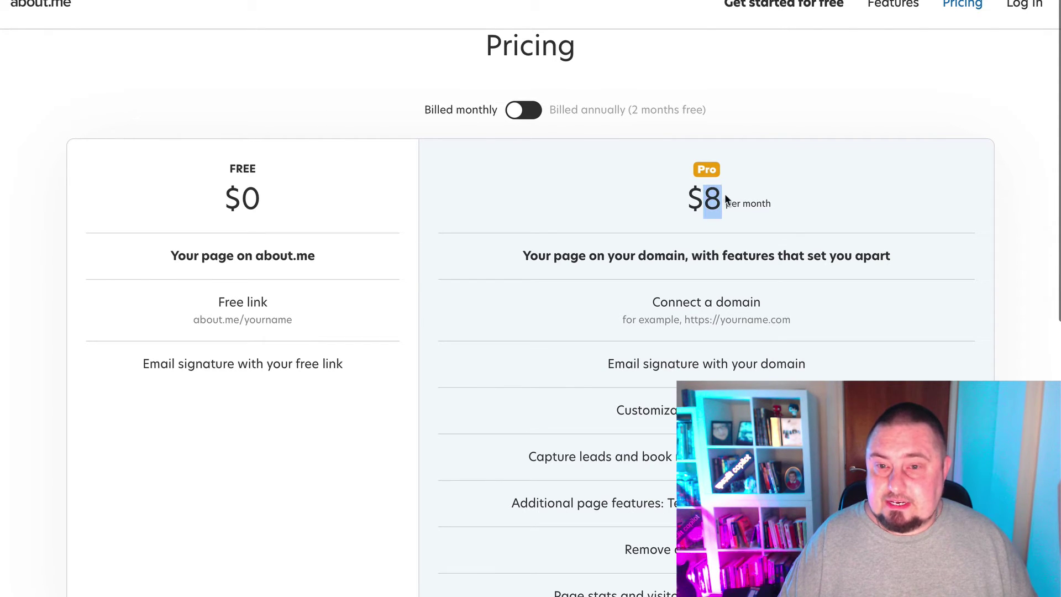
left_click(739, 200)
- Highlight the Pro tagline 'Your page on your domain' and the spotlight feature
scroll(713, 293, "down", 2)
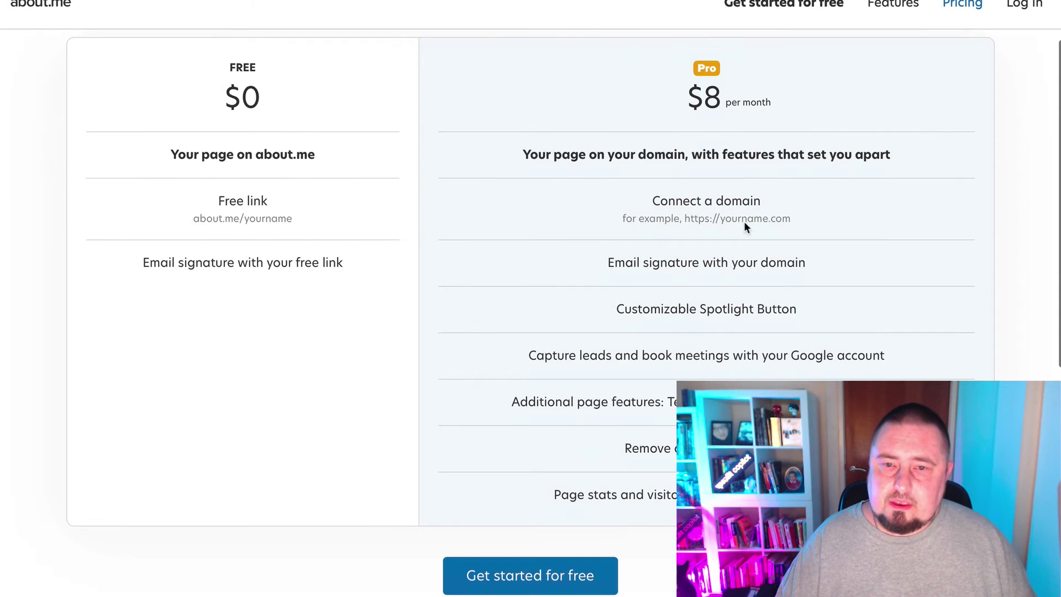
left_click_drag(524, 157, 900, 152)
left_click(725, 158)
left_click(842, 169)
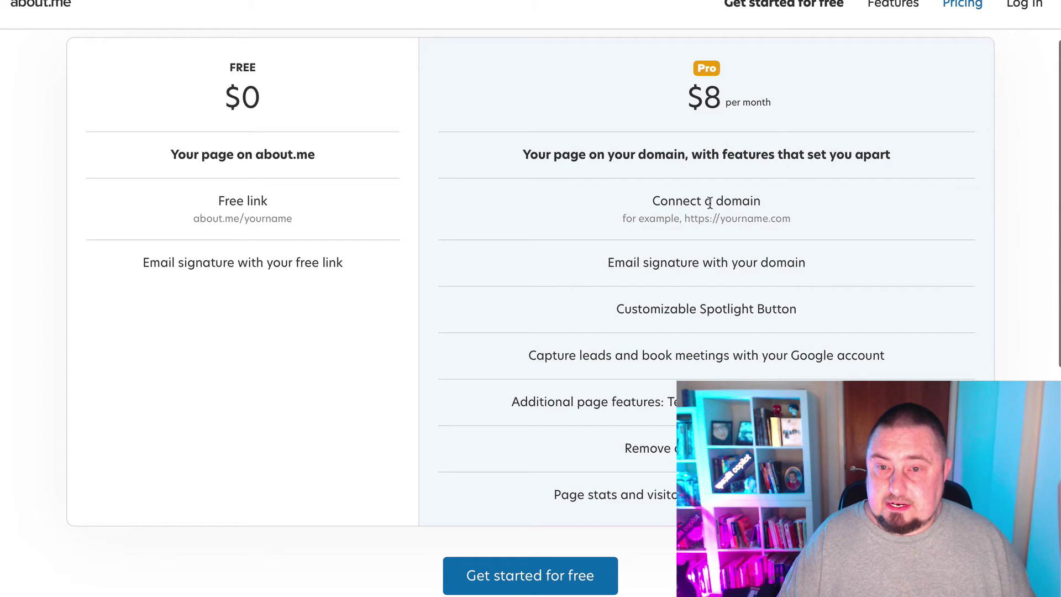
scroll(709, 202, "down", 1)
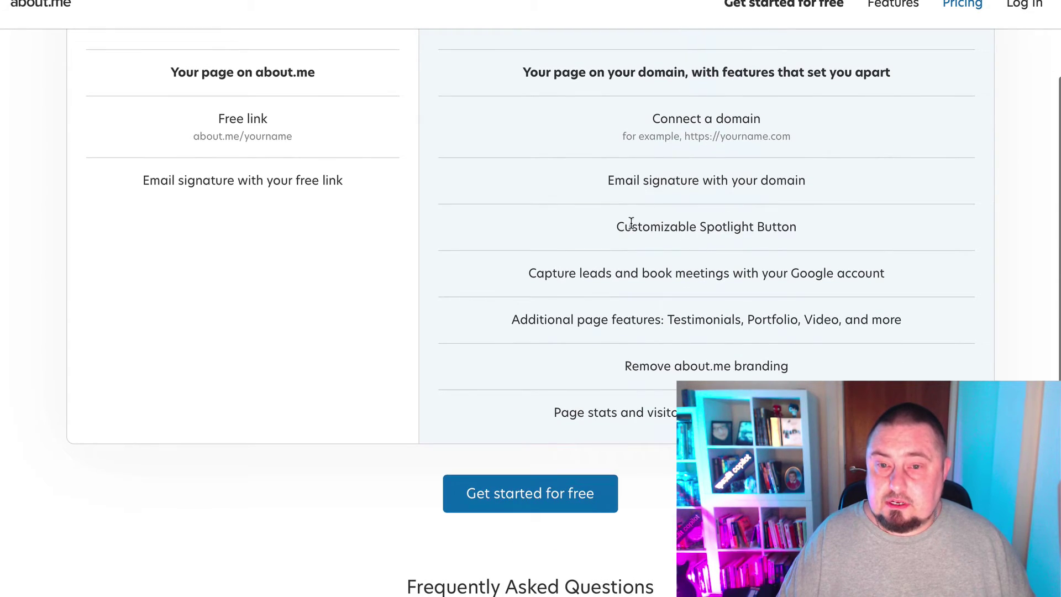
left_click_drag(616, 226, 801, 222)
left_click(747, 244)
scroll(730, 231, "down", 1)
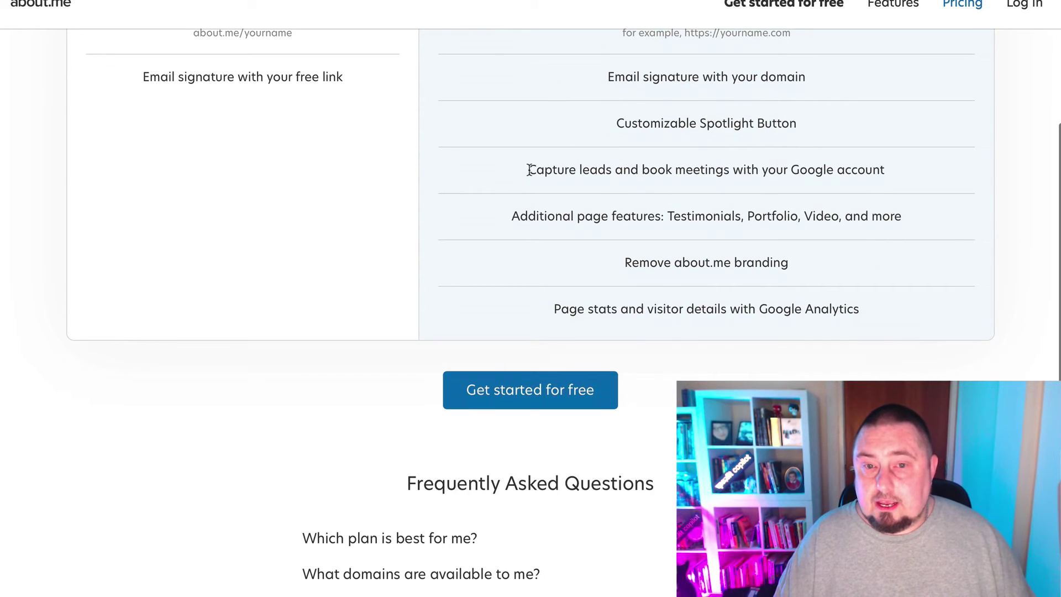
- Emphasise the lead capture, Customizable Spotlight Button and Google meeting-booking features
left_click_drag(529, 170, 673, 158)
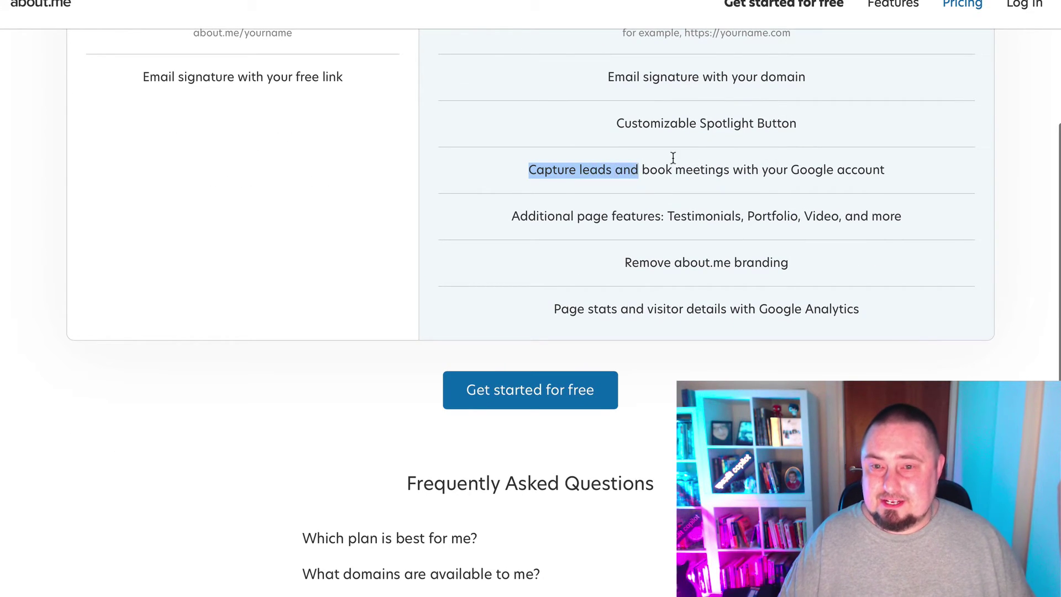
left_click(673, 158)
left_click_drag(612, 123, 853, 127)
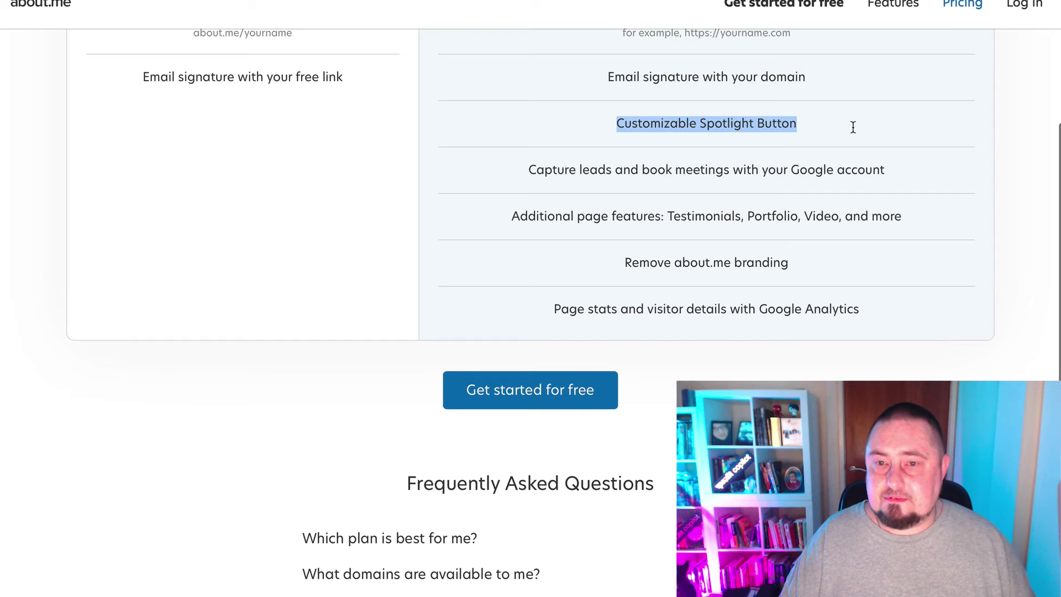
left_click(635, 126)
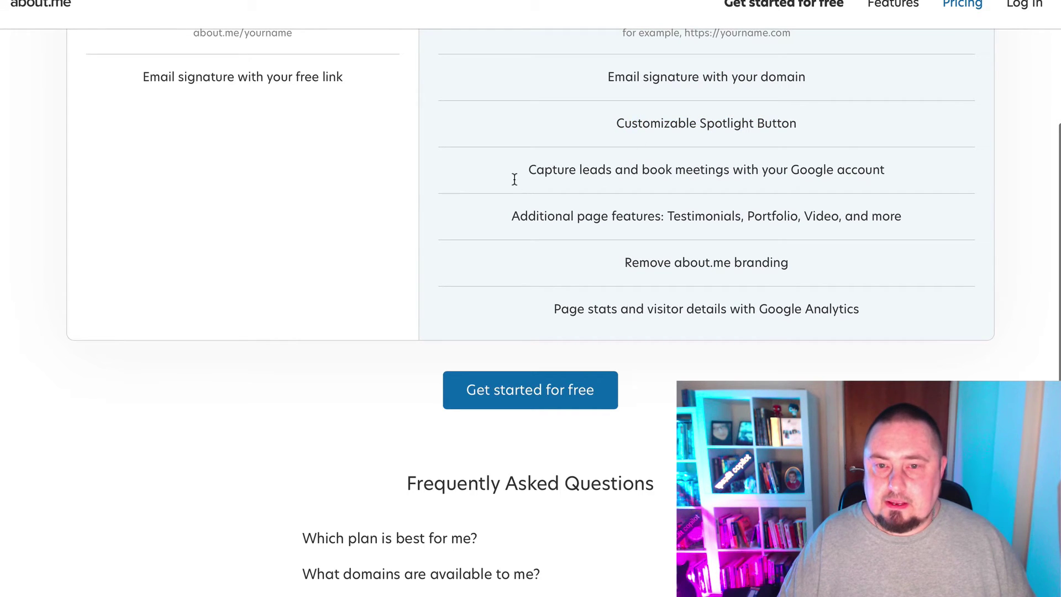
left_click_drag(664, 170, 895, 172)
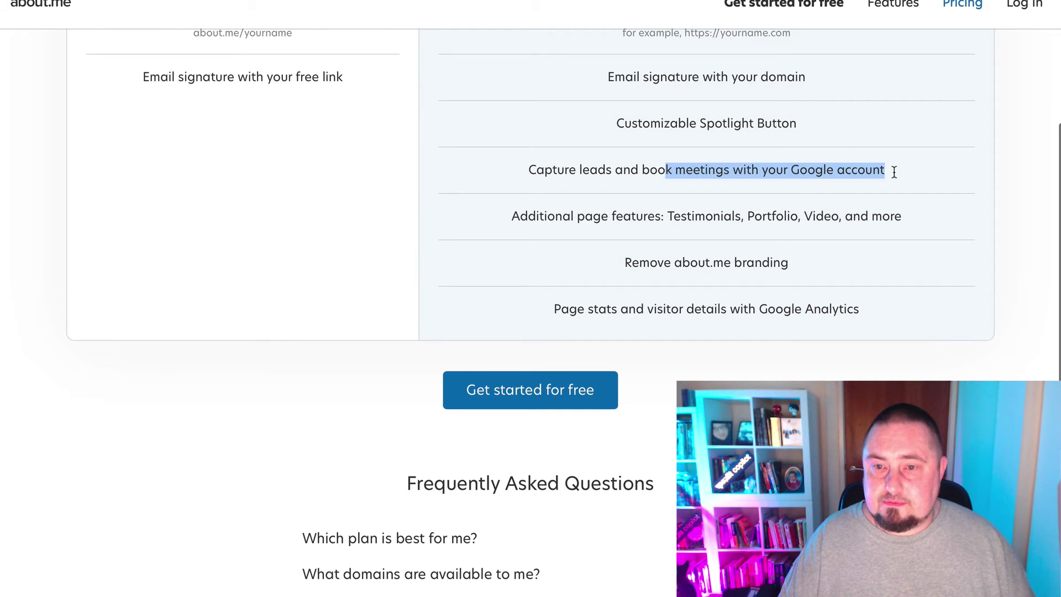
left_click_drag(715, 169, 881, 169)
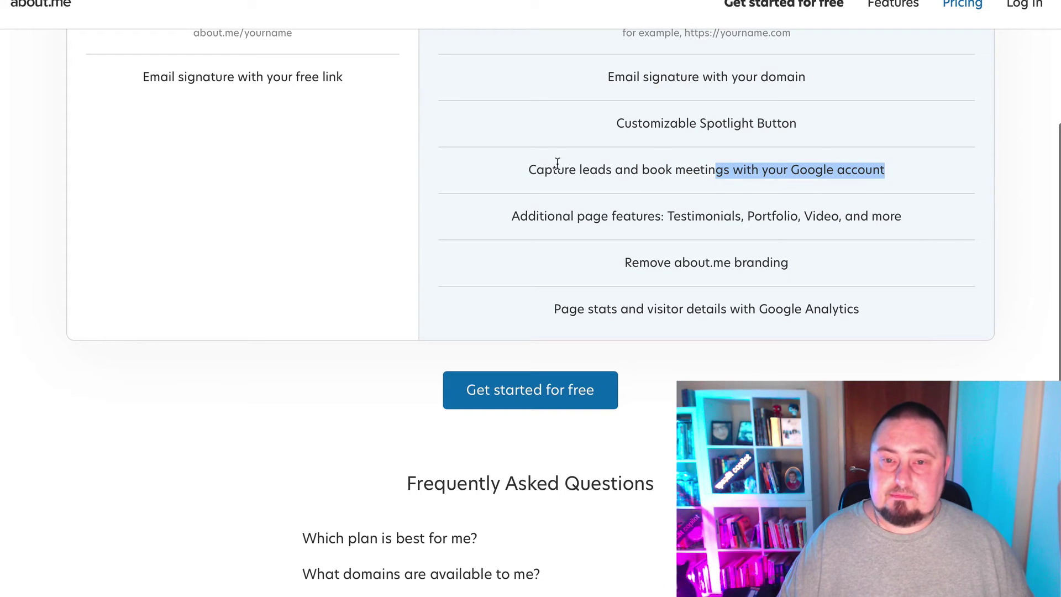
left_click_drag(528, 169, 624, 170)
left_click_drag(687, 170, 787, 198)
scroll(787, 198, "down", 1)
left_click(514, 168)
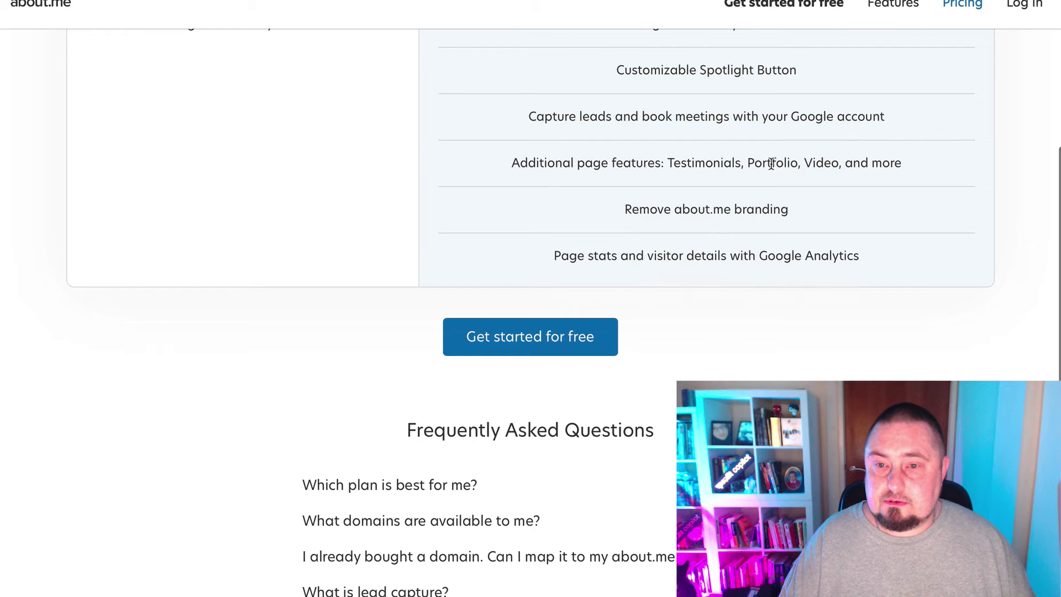
- Emphasise the additional page features line of the Pro plan
left_click_drag(903, 166, 507, 165)
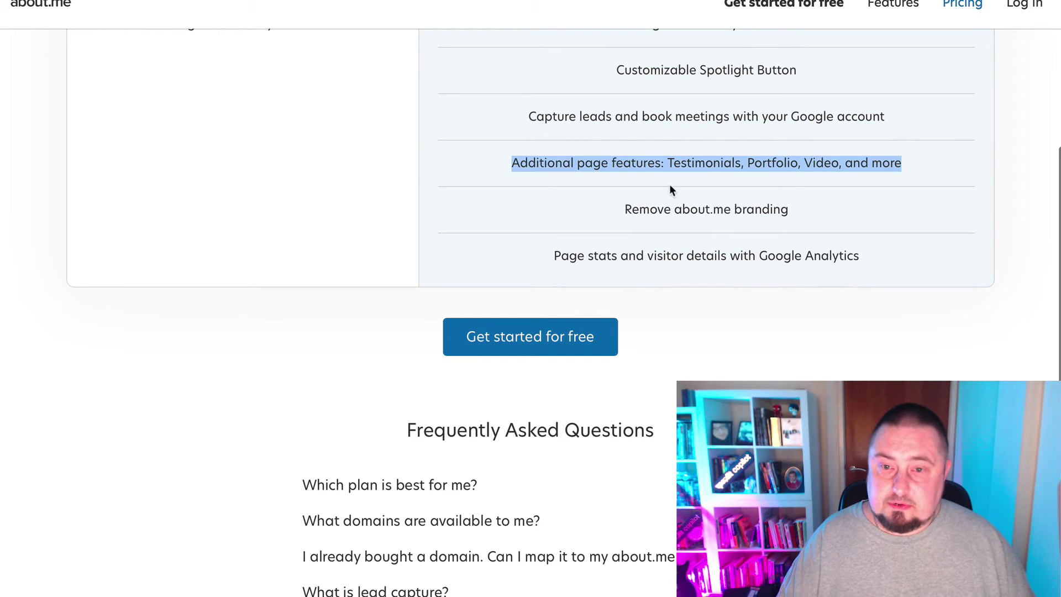
left_click(736, 175)
left_click_drag(893, 161, 495, 159)
scroll(655, 276, "up", 4)
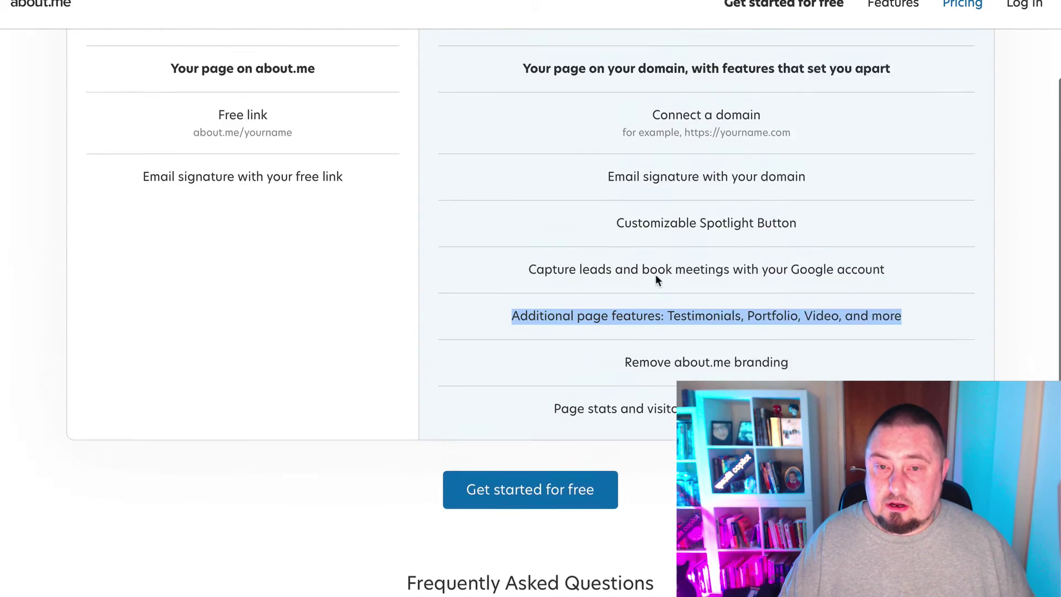
scroll(663, 282, "down", 3)
left_click(650, 272)
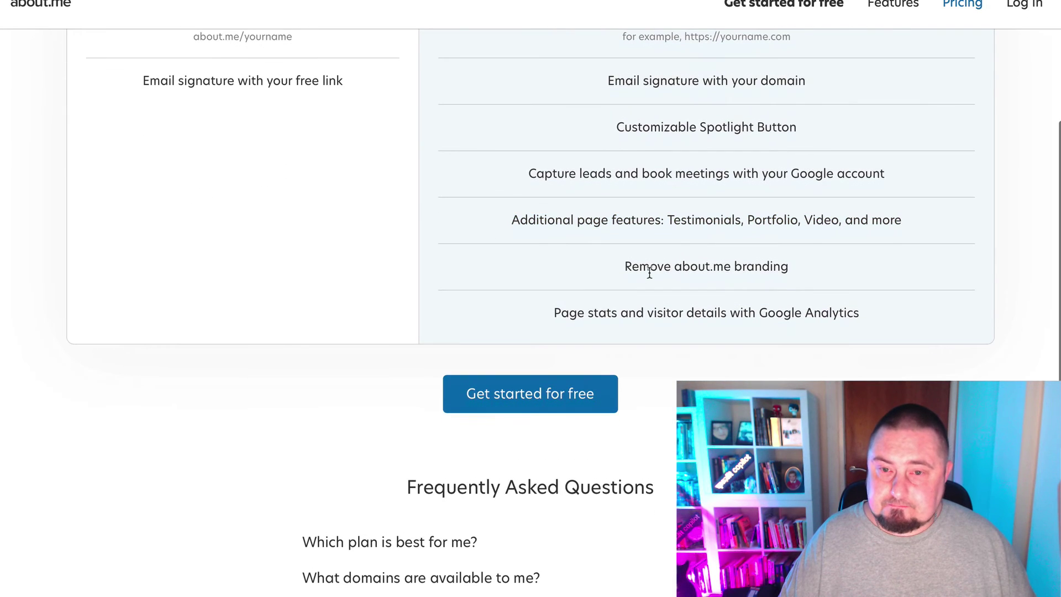
- Emphasise the Remove about.me branding and Google Analytics page stats features
left_click_drag(625, 263, 829, 265)
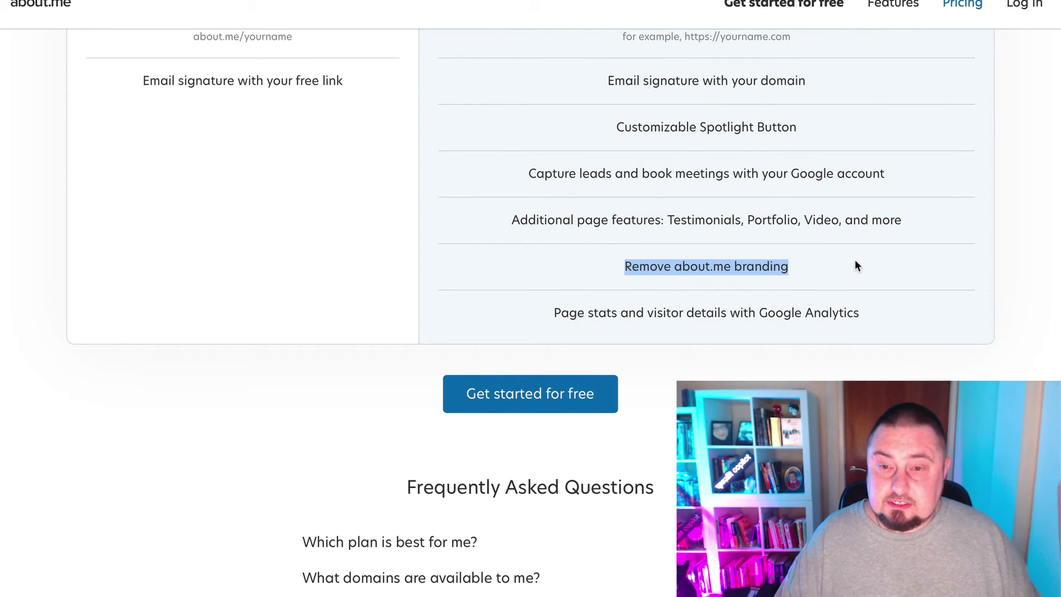
left_click_drag(625, 265, 823, 260)
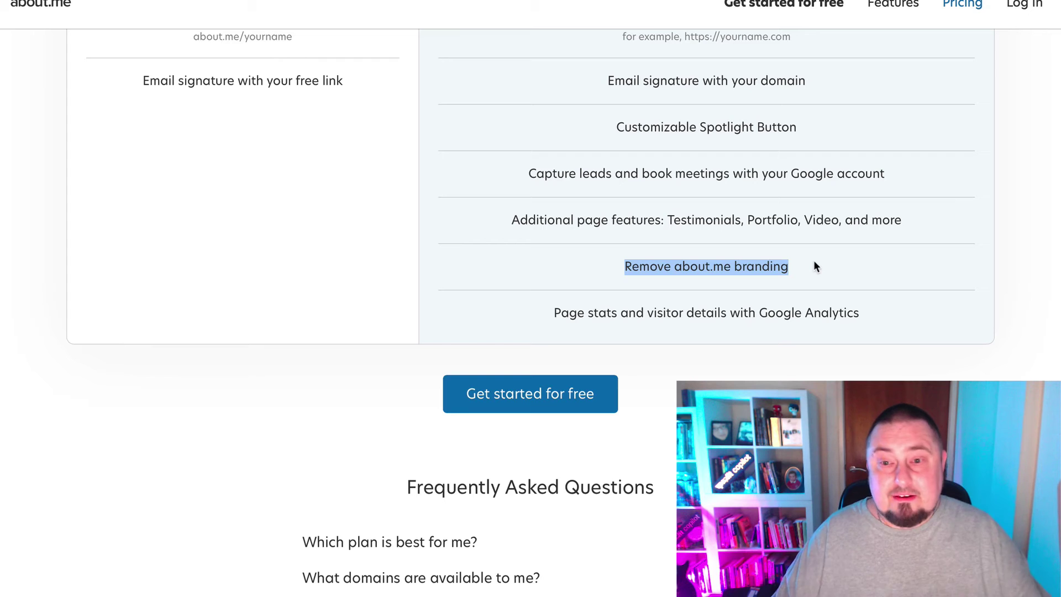
left_click(647, 253)
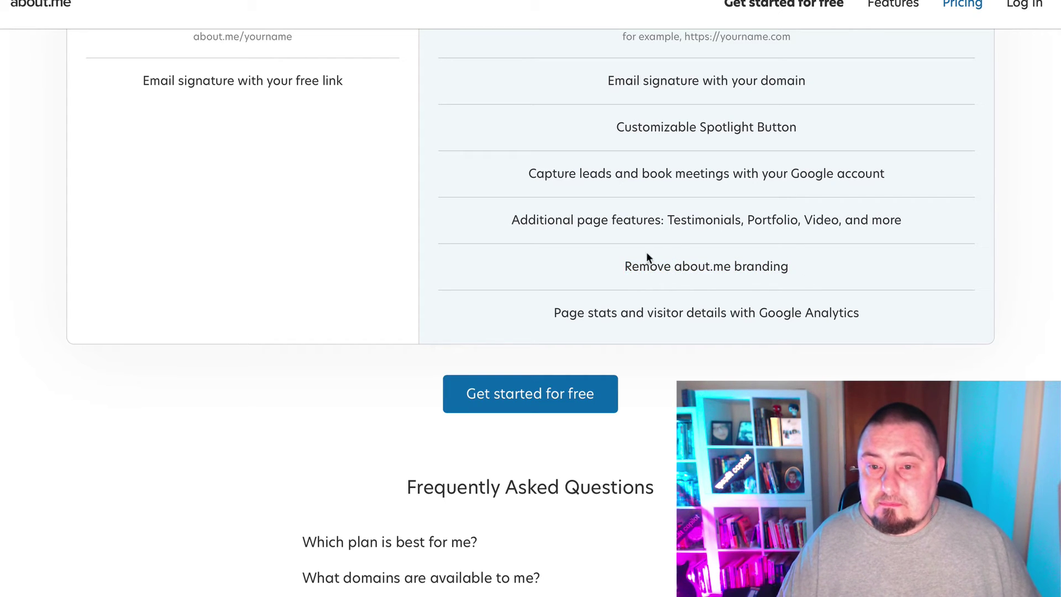
left_click_drag(627, 271, 835, 261)
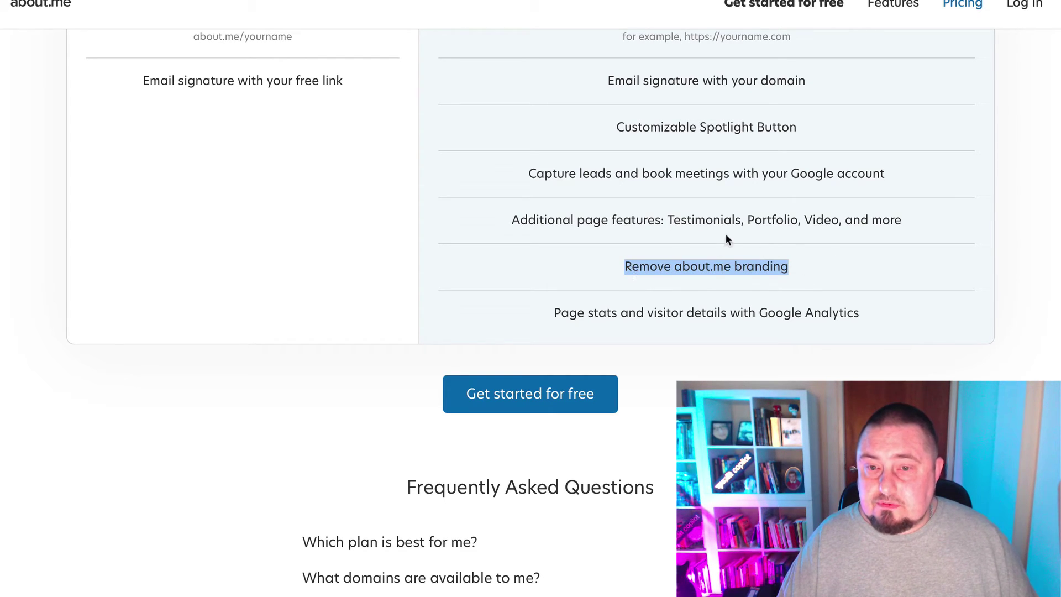
left_click(682, 266)
left_click_drag(674, 267, 581, 268)
left_click(805, 264)
left_click(615, 289)
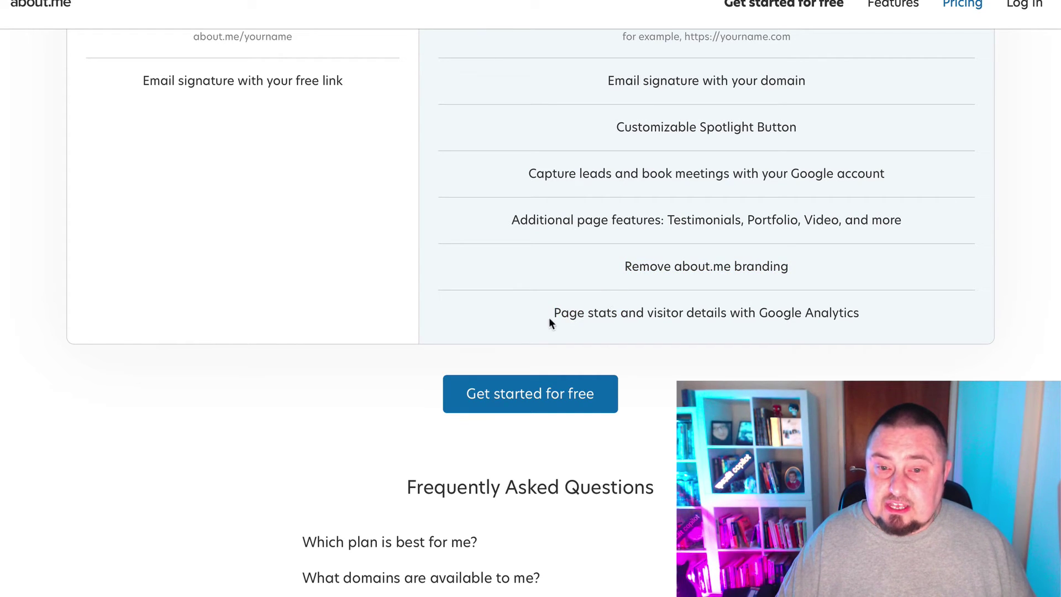
left_click_drag(550, 319, 879, 307)
left_click(878, 308)
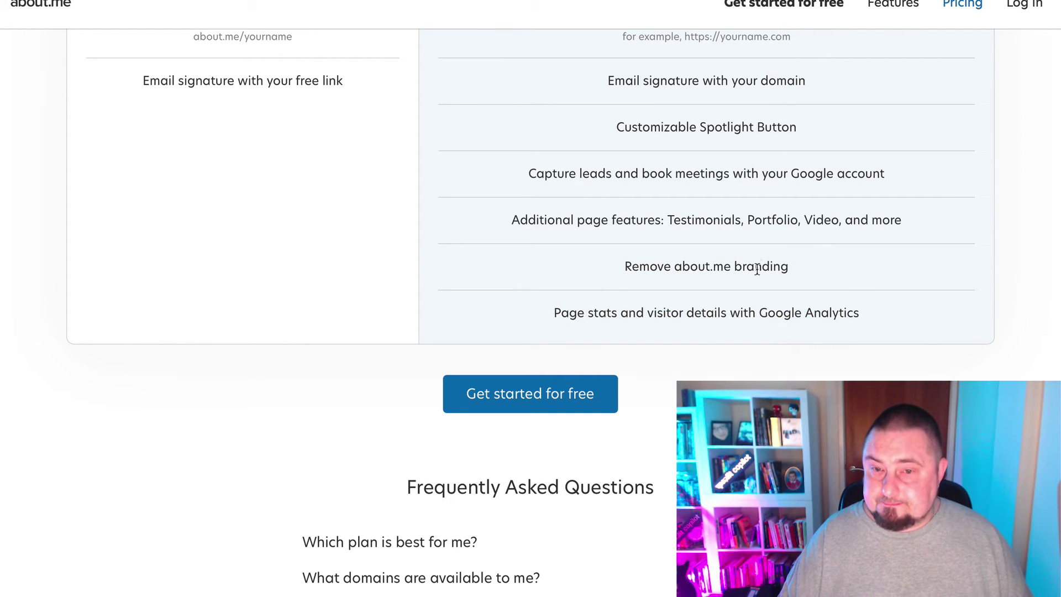
scroll(803, 274, "down", 1)
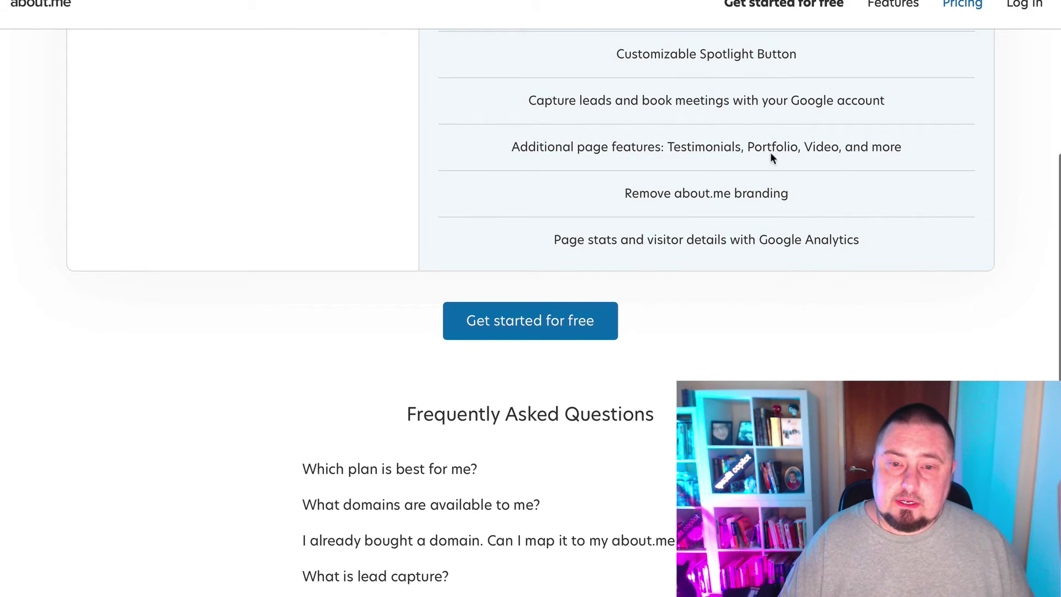
scroll(711, 265, "up", 1)
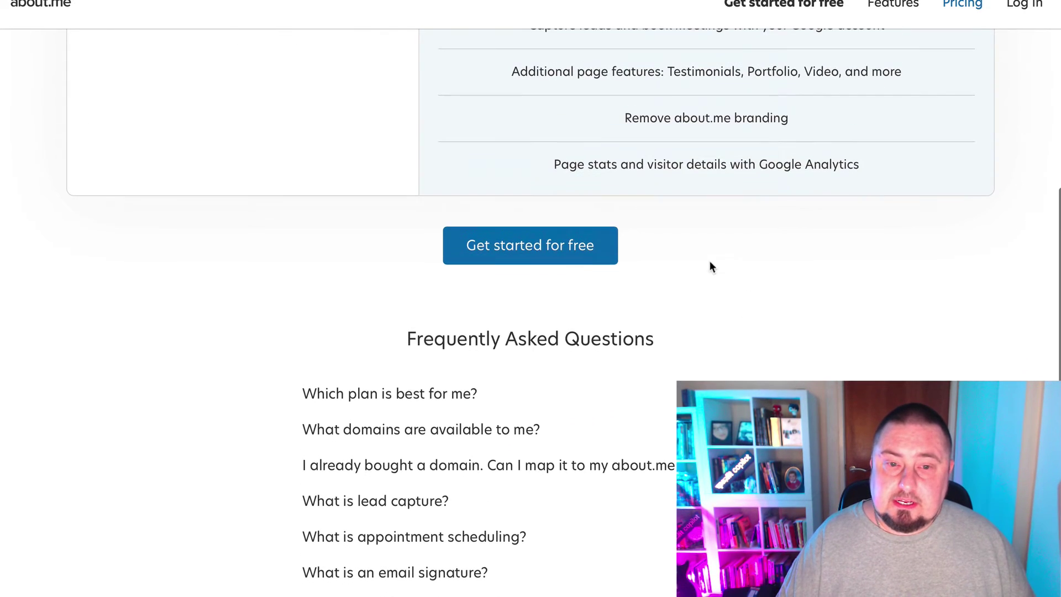
- Start the free sign-up, then return home and sign in to about.me with Facebook
left_click(525, 251)
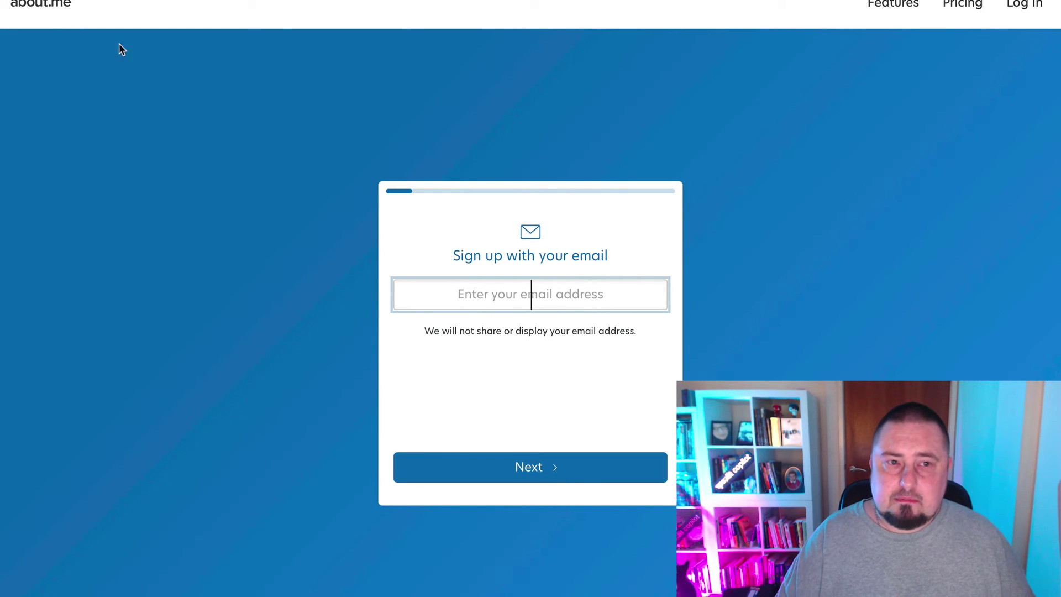
left_click(42, 6)
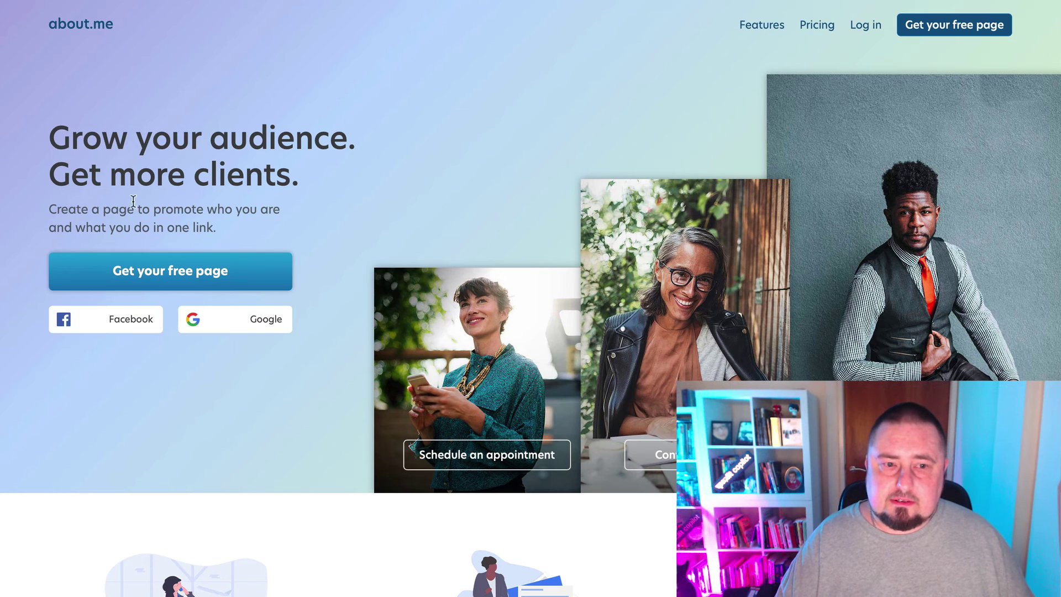
left_click(122, 326)
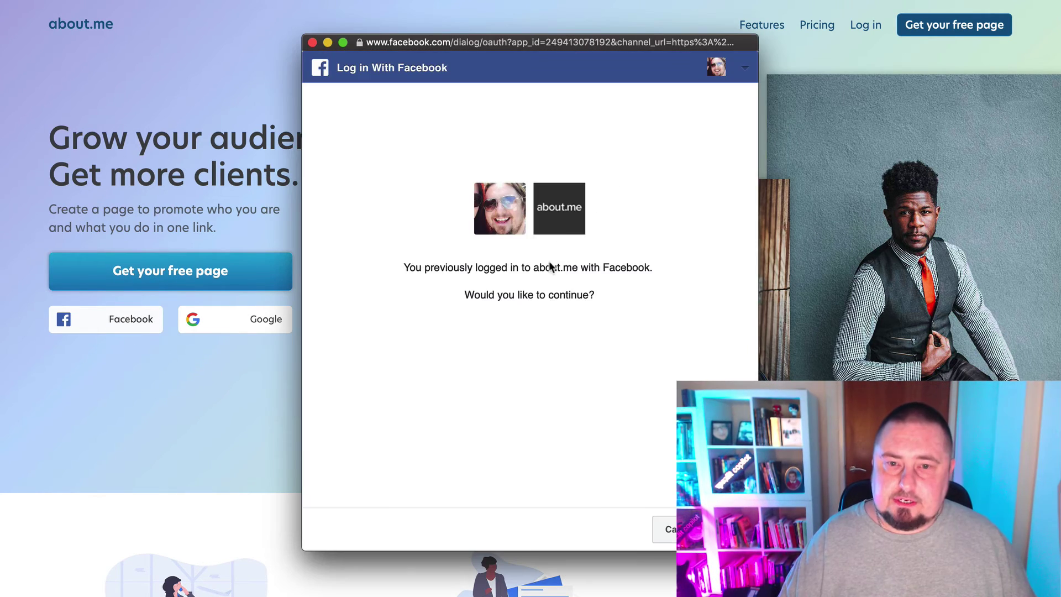
left_click(730, 529)
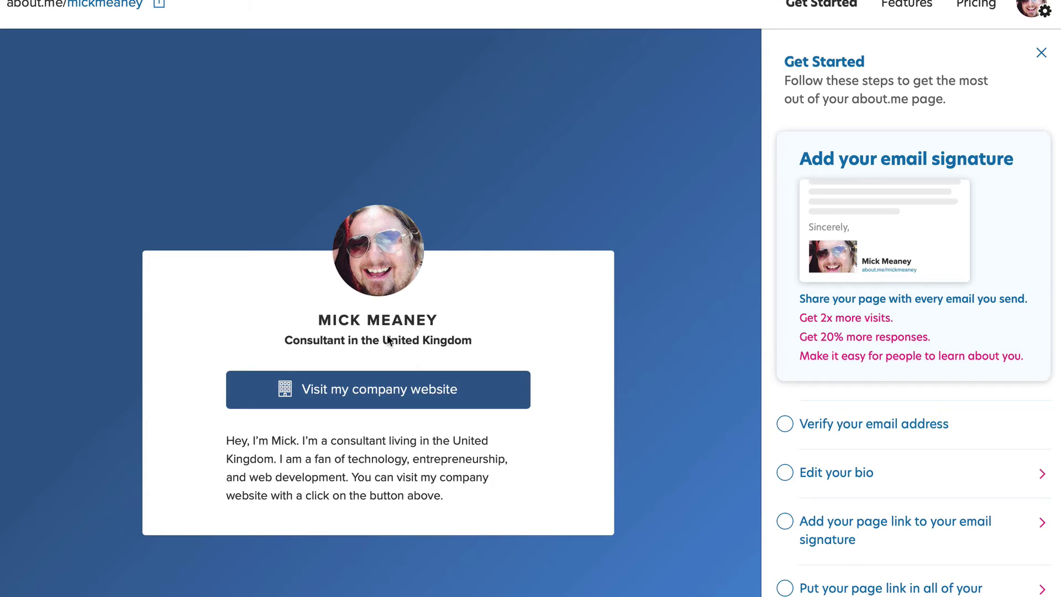
- Emphasise the job title and name on the profile card, then open 'Get Visits To Your Page'
left_click_drag(374, 340, 354, 362)
left_click(431, 324)
left_click_drag(318, 323, 466, 333)
left_click(466, 334)
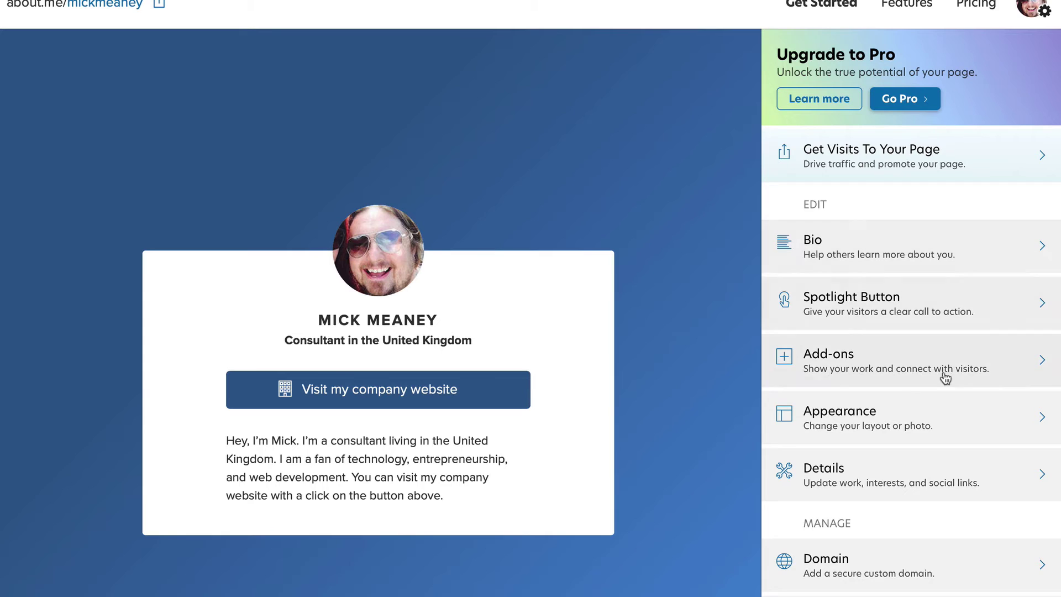
left_click(891, 157)
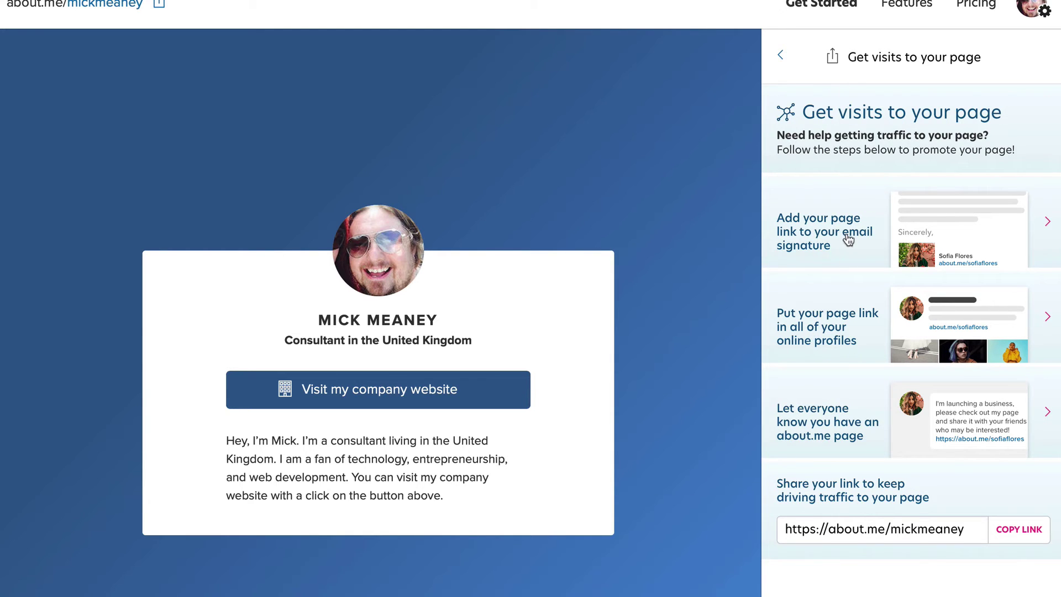
- Open the bio editor and select portions of the bio text
left_click(784, 57)
left_click(843, 255)
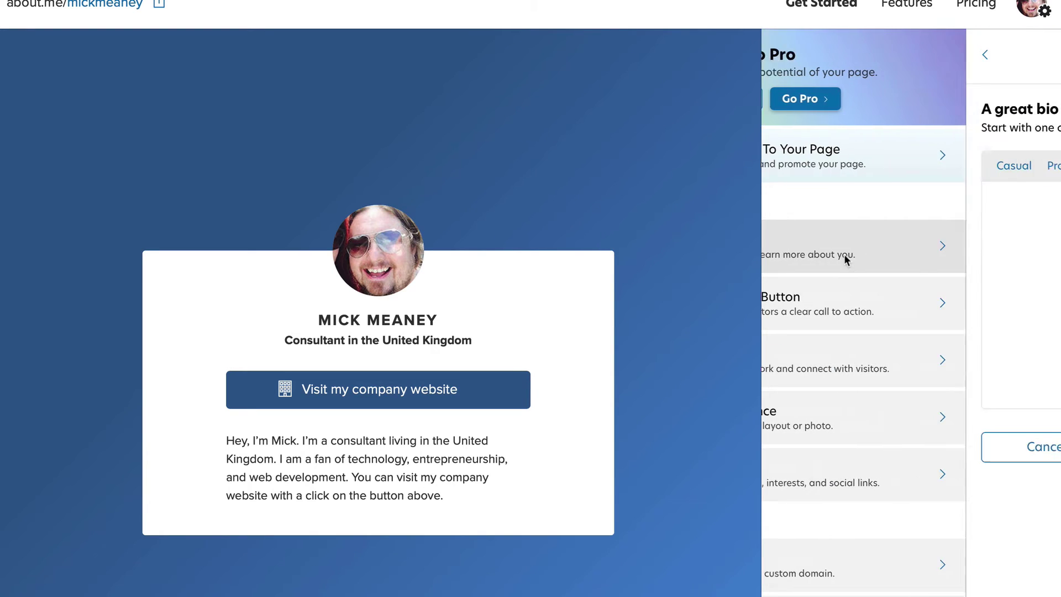
left_click(845, 233)
left_click_drag(833, 290, 779, 198)
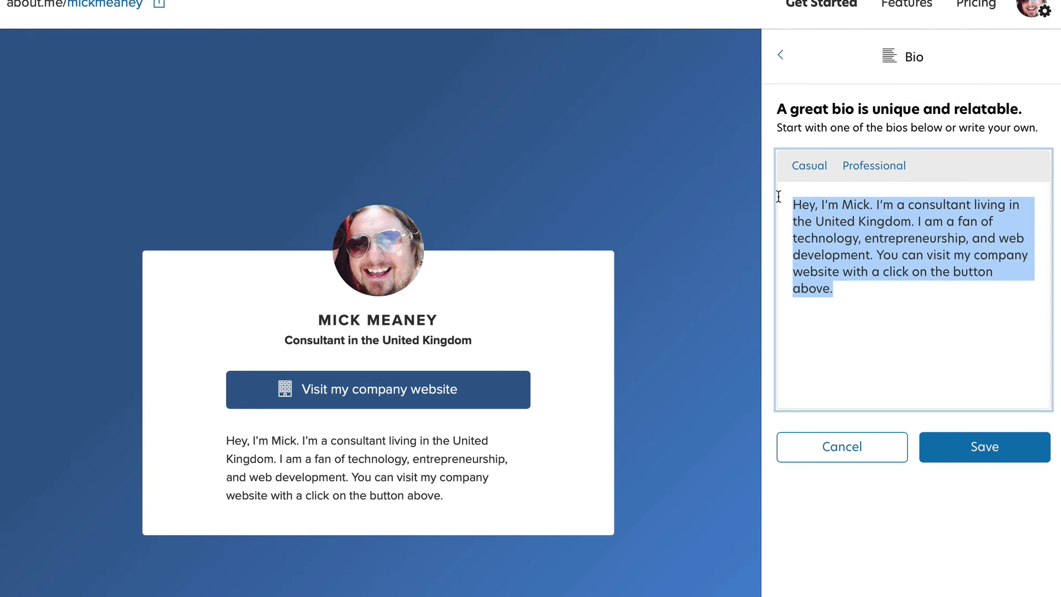
left_click(861, 271)
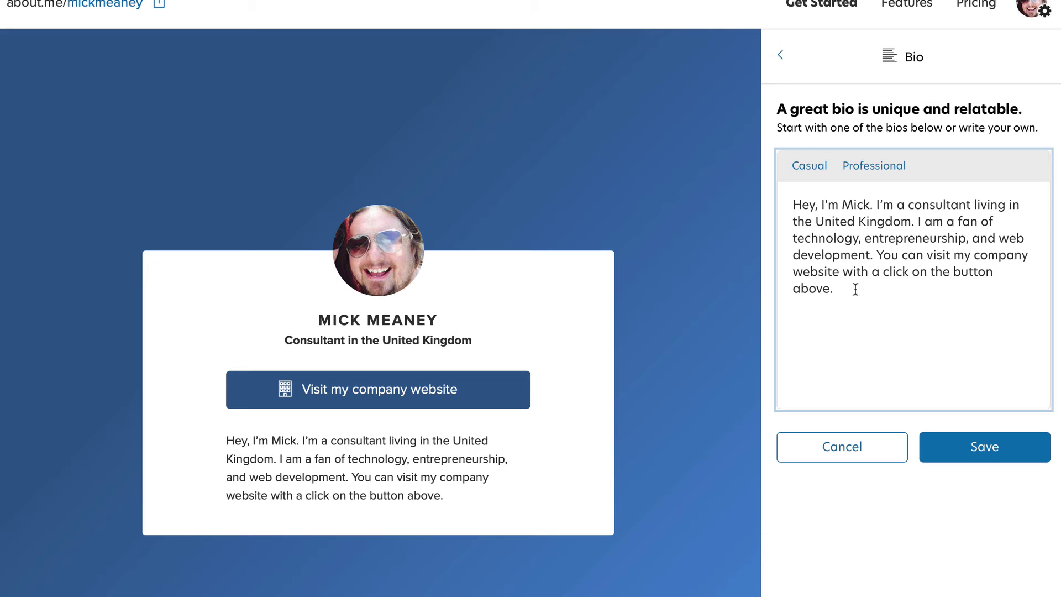
left_click_drag(843, 294, 802, 206)
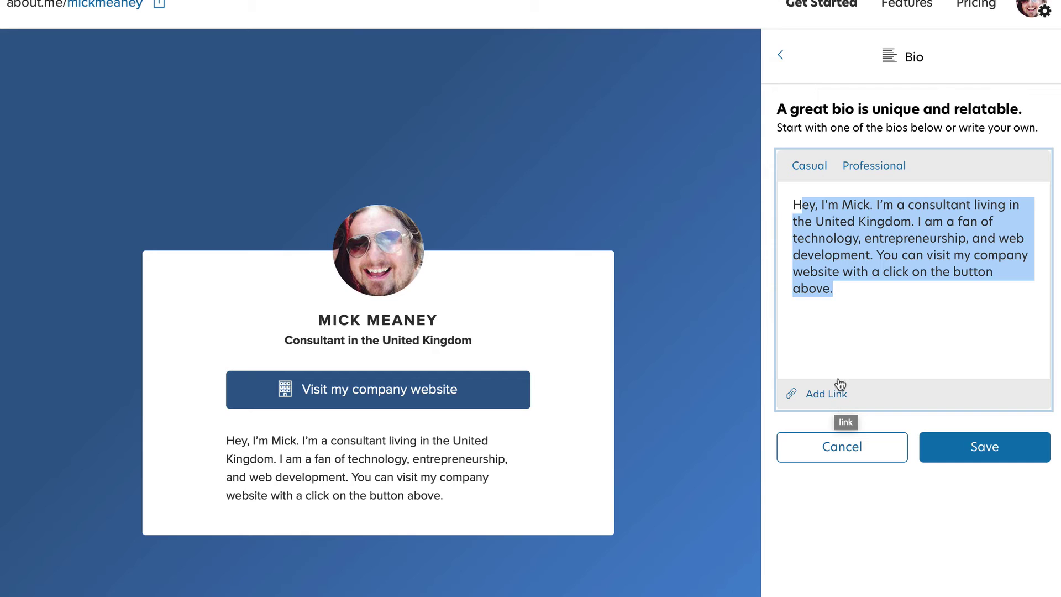
left_click(847, 304)
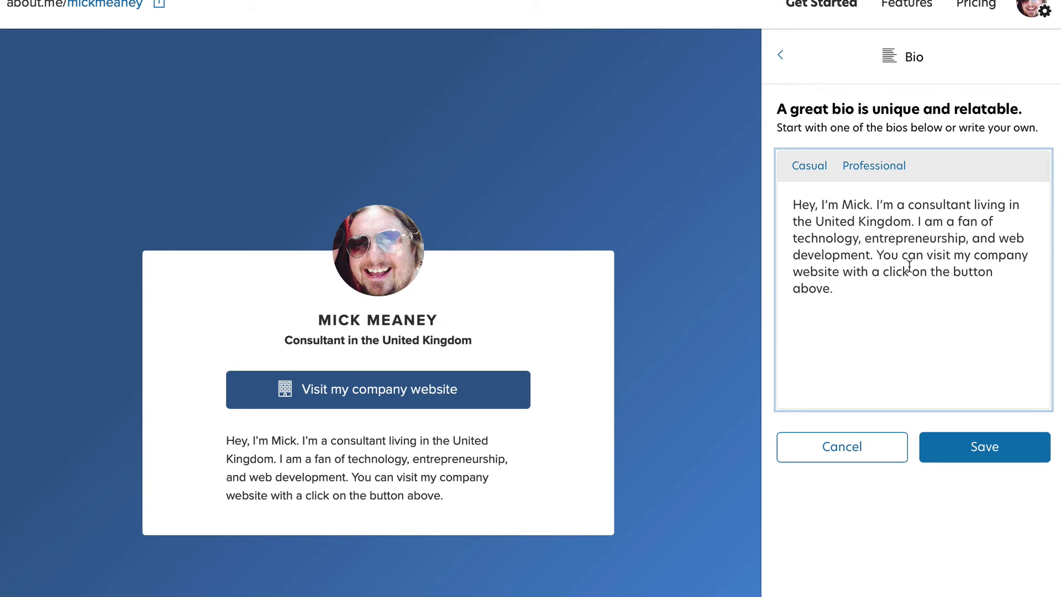
left_click_drag(927, 255, 840, 272)
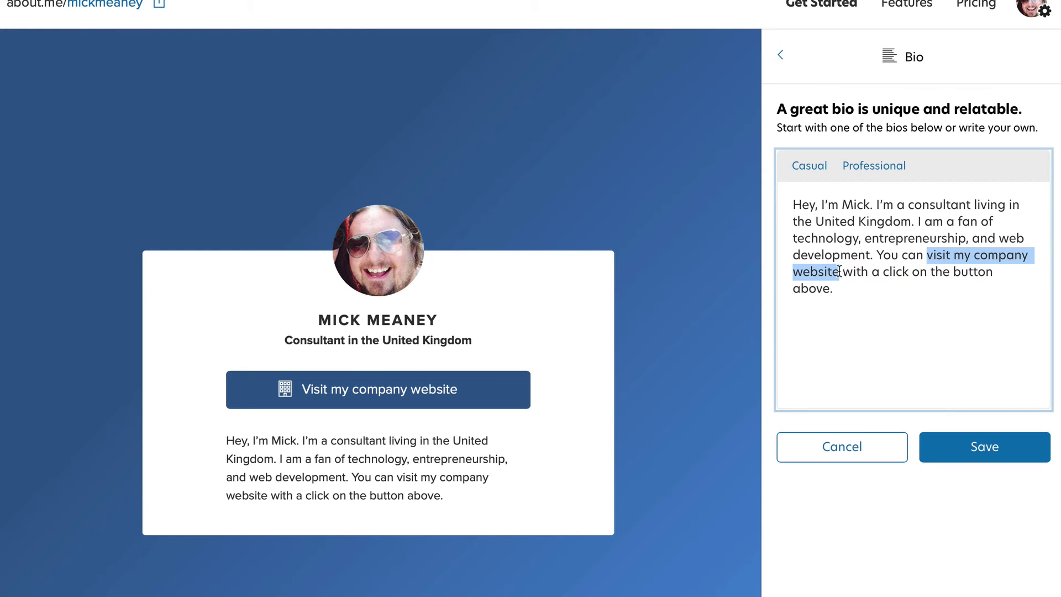
left_click(827, 394)
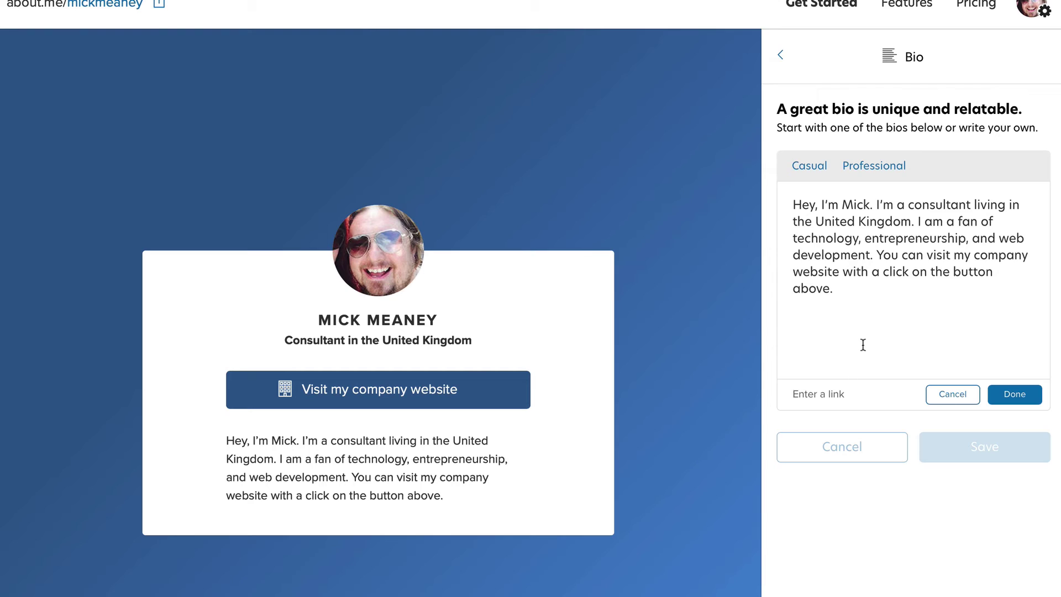
type("https://profitcopilot.com")
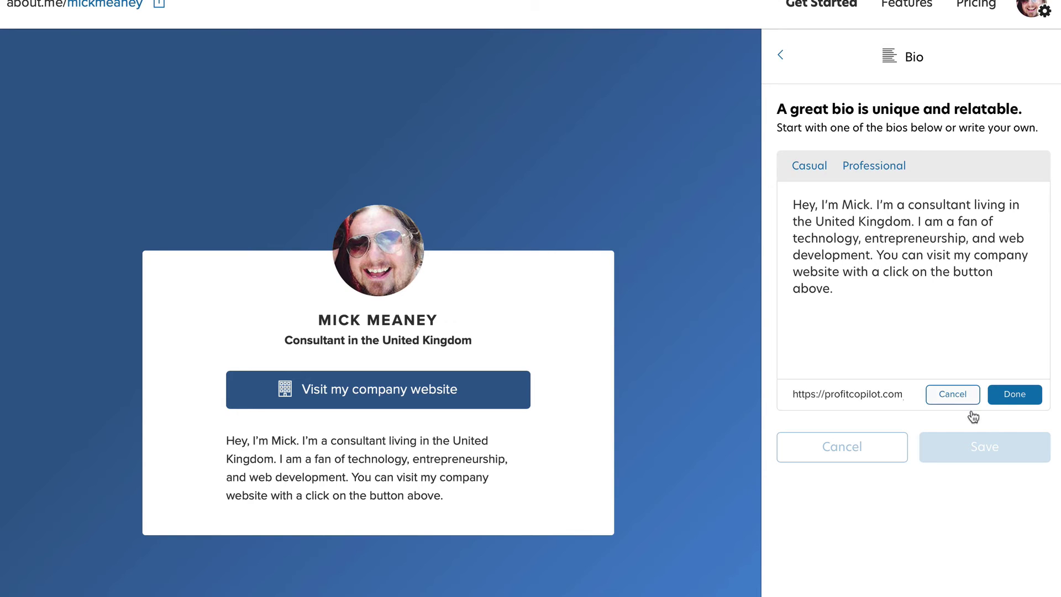
left_click(1017, 394)
left_click(919, 274)
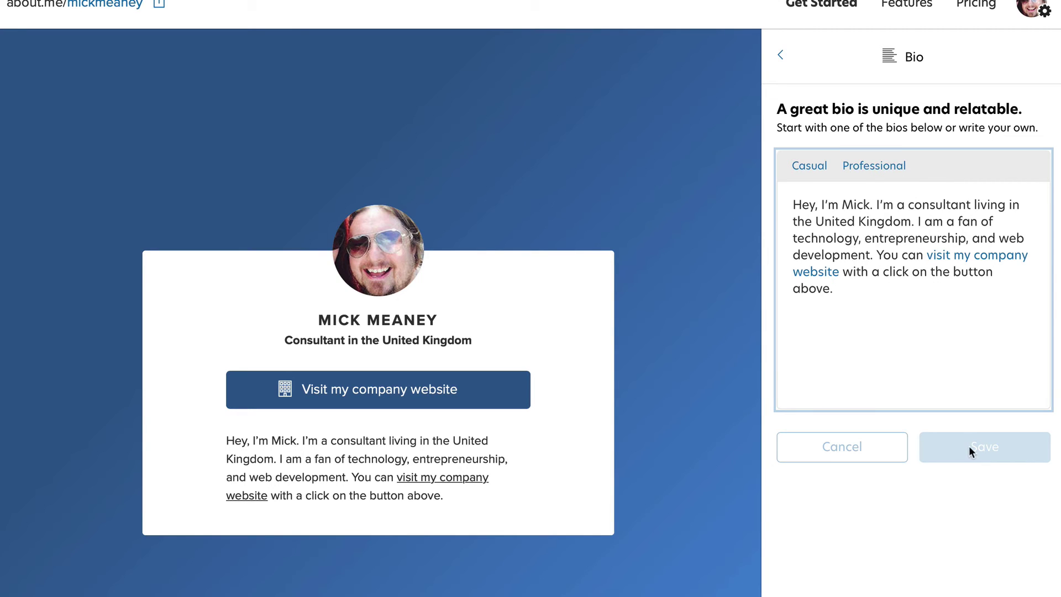
left_click(812, 54)
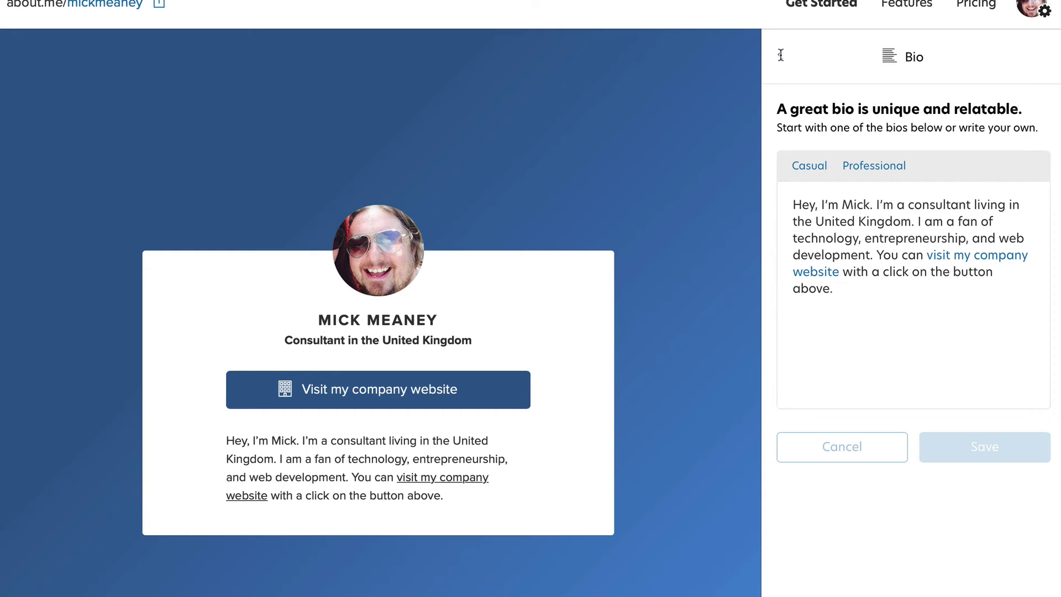
left_click(549, 188)
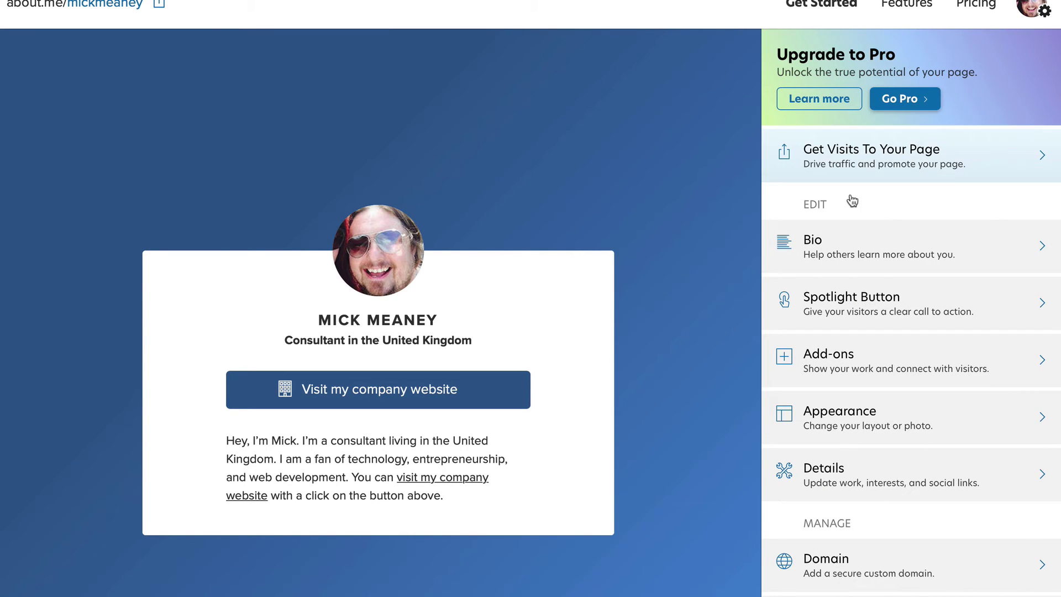
scroll(876, 304, "down", 1)
scroll(876, 304, "down", 1)
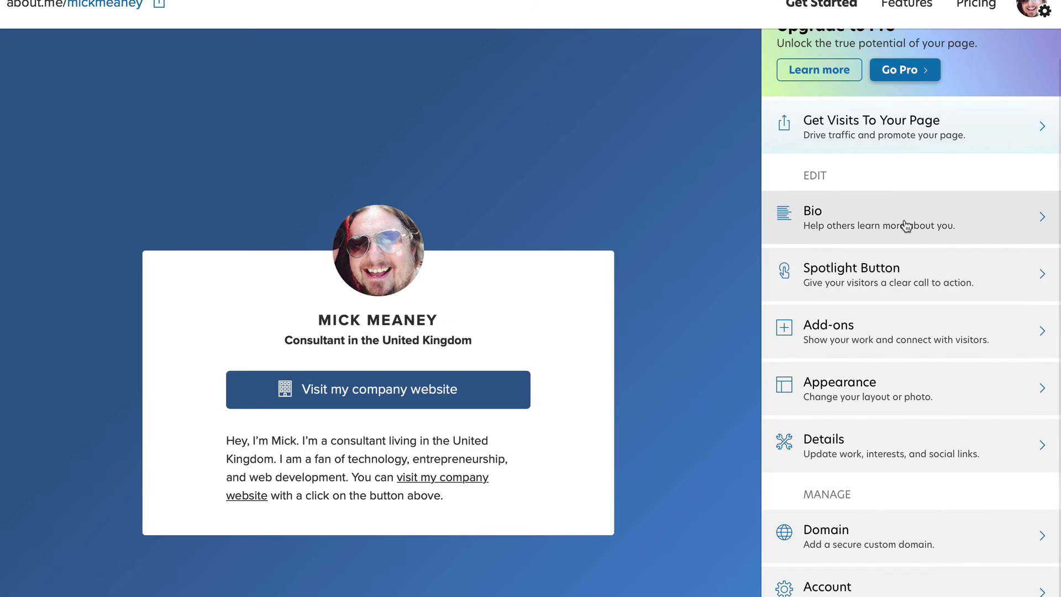
right_click(433, 482)
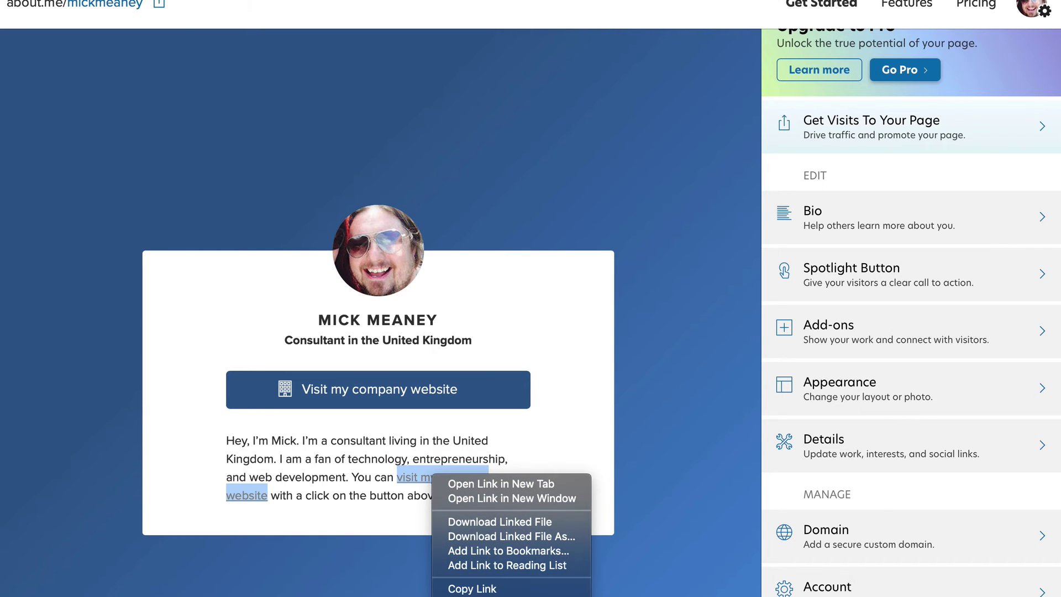
left_click(521, 431)
key("alt+super+i")
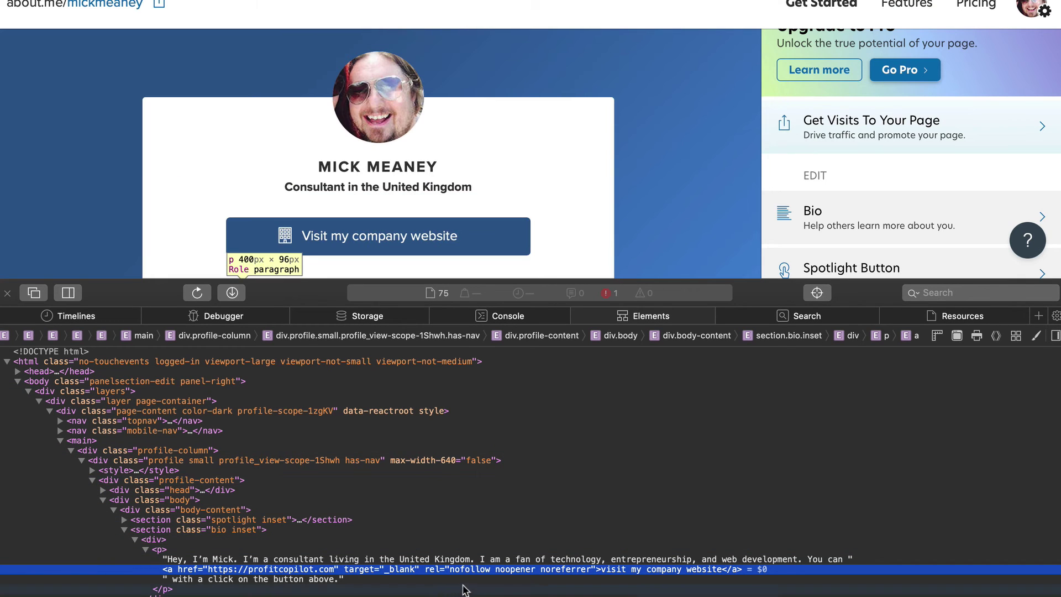
scroll(463, 578, "down", 5)
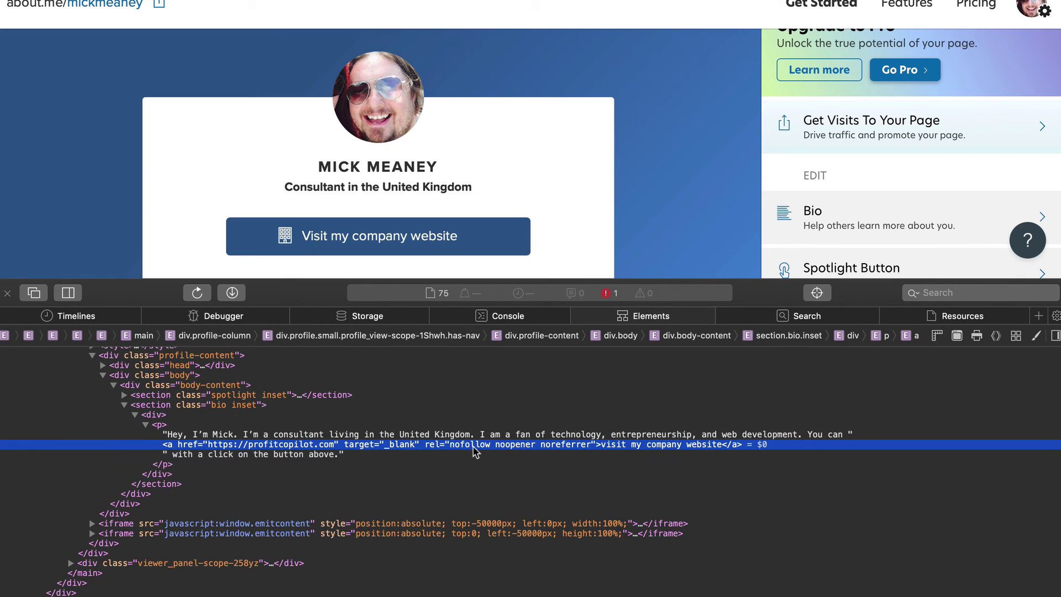
left_click(8, 293)
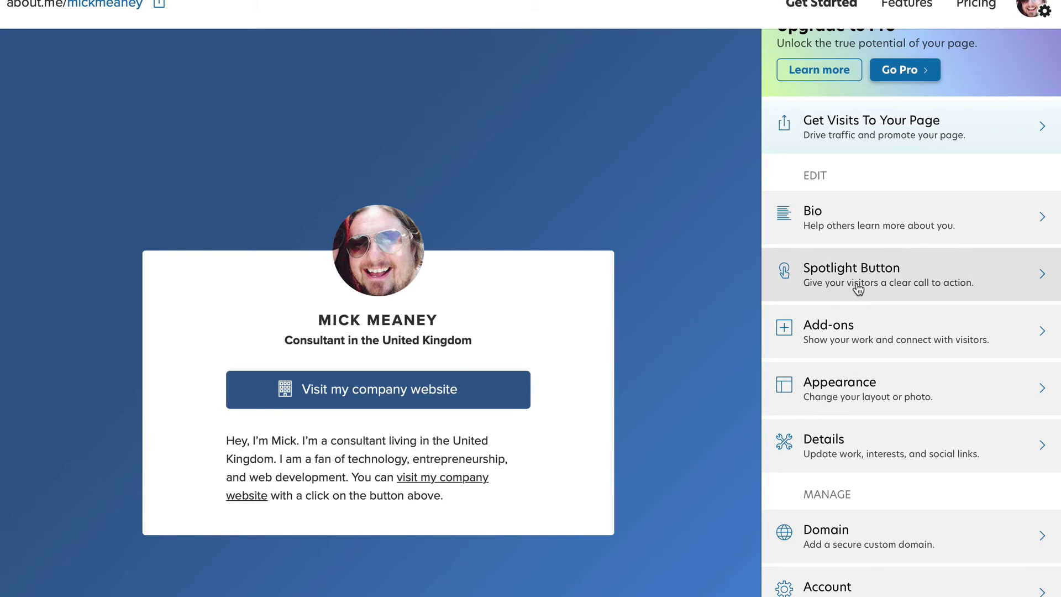
left_click(890, 273)
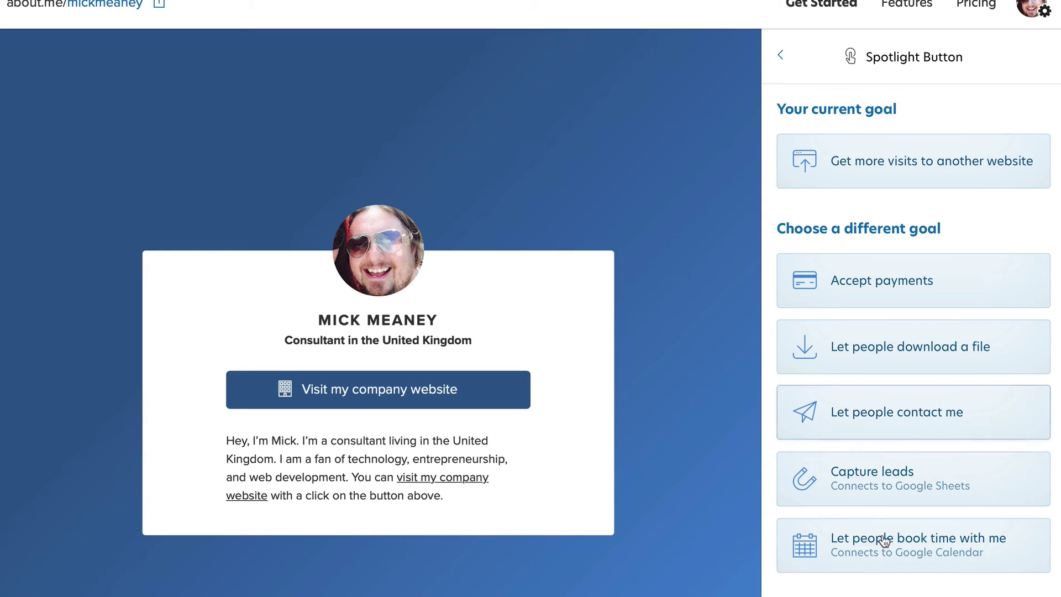
left_click(781, 55)
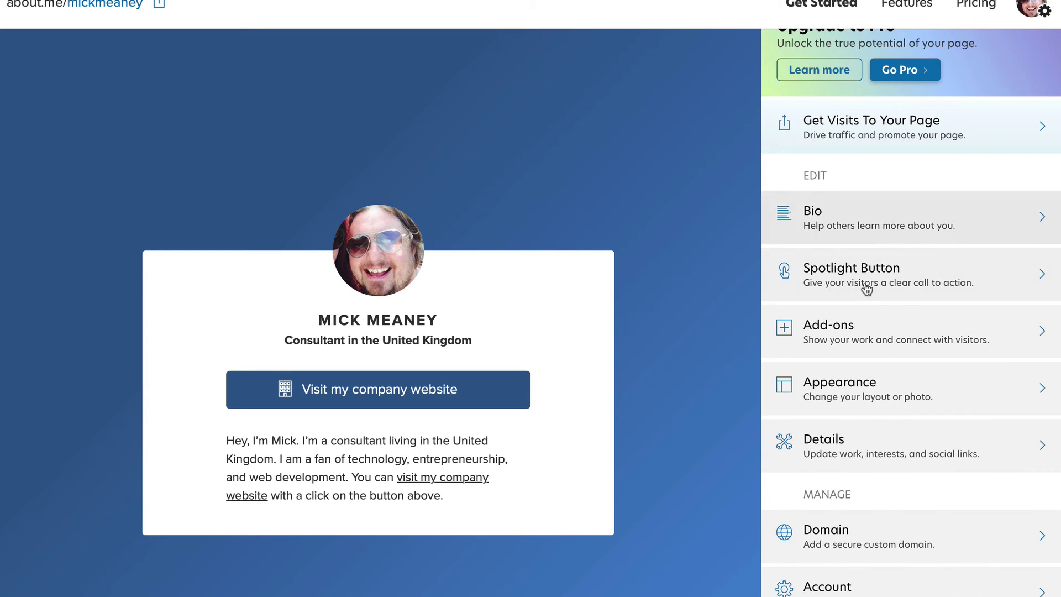
left_click(888, 338)
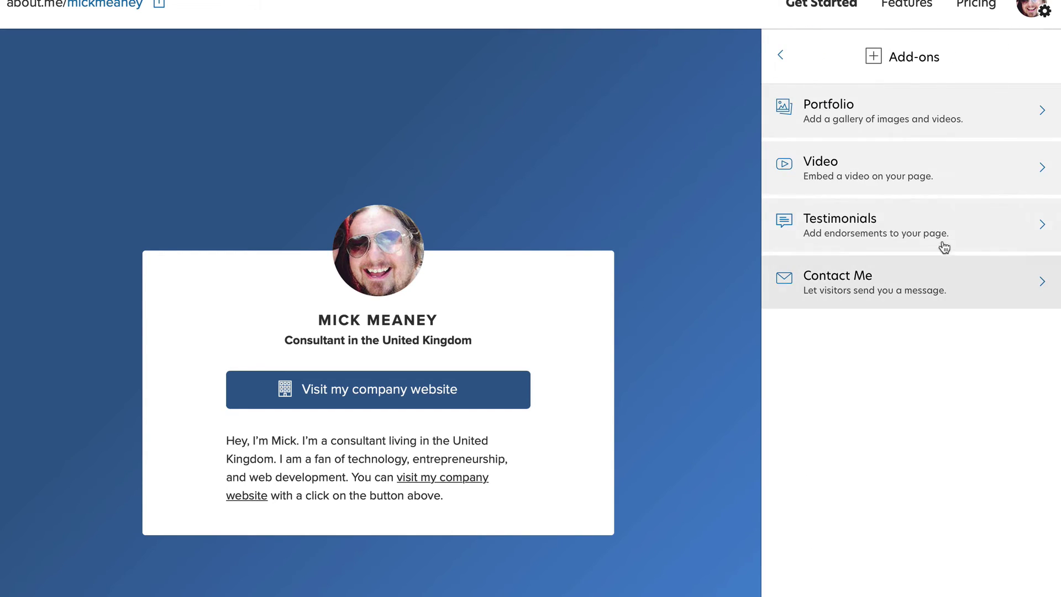
left_click(866, 171)
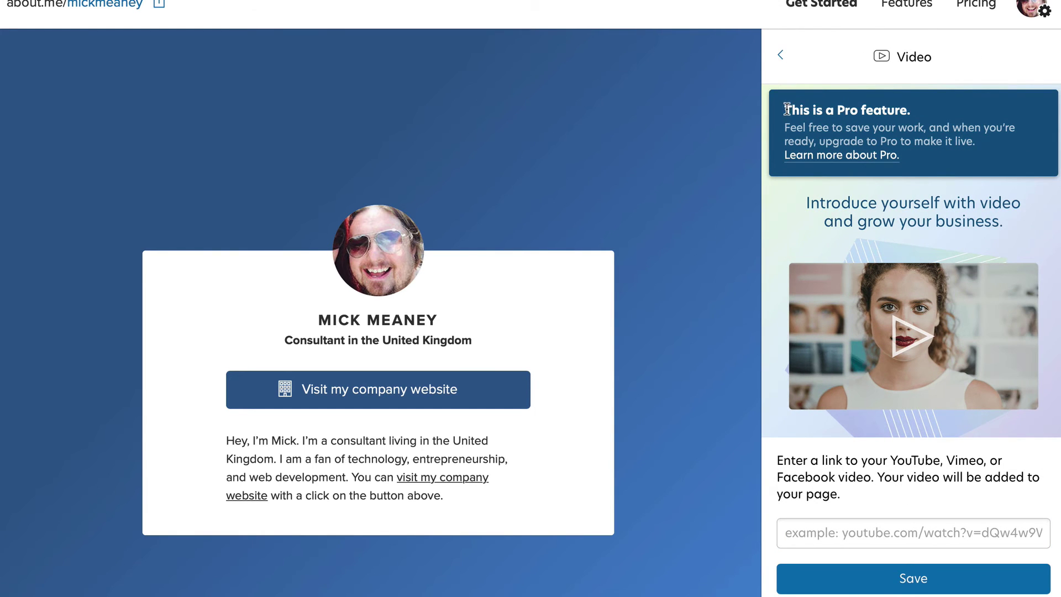
left_click_drag(783, 109, 910, 110)
left_click(780, 55)
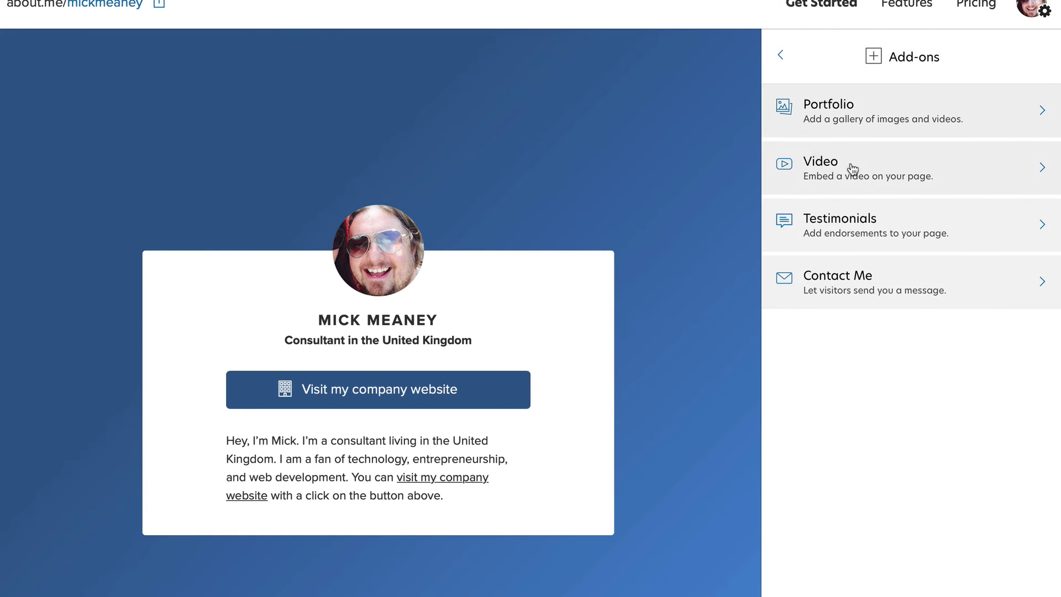
left_click(858, 224)
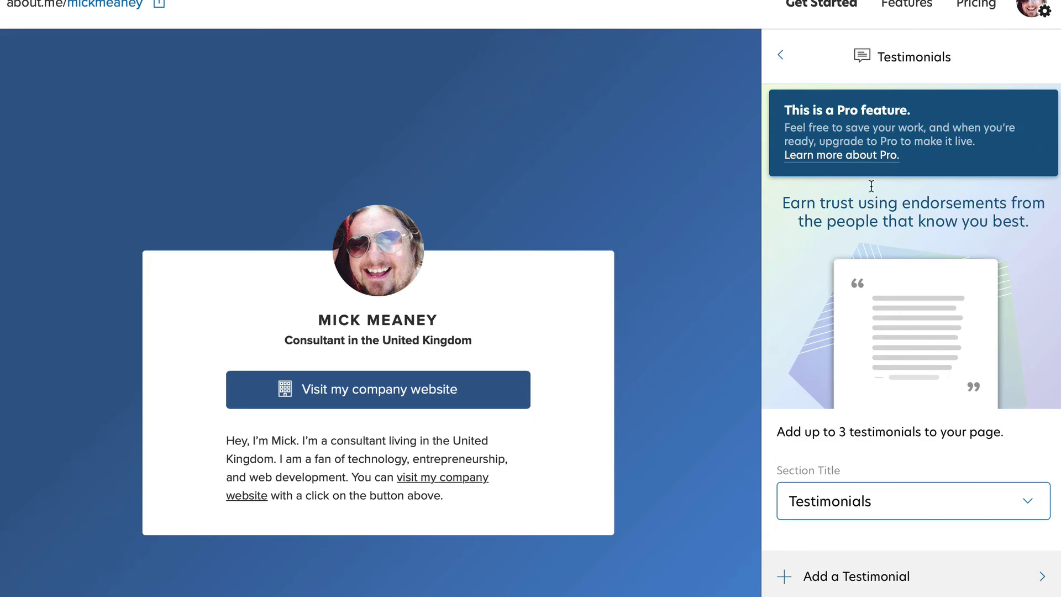
left_click(777, 51)
left_click(854, 285)
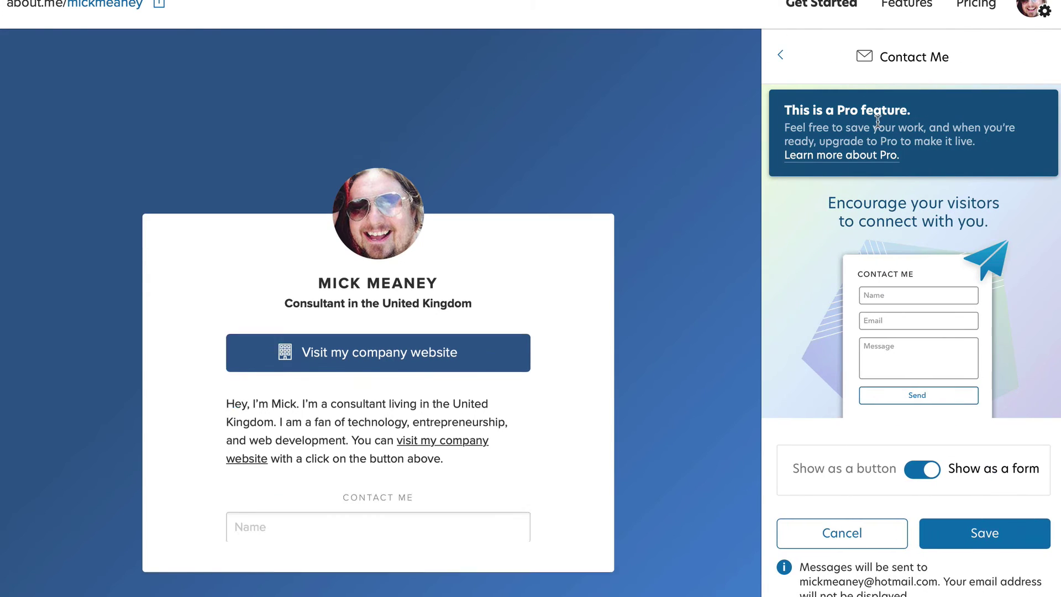
left_click(786, 58)
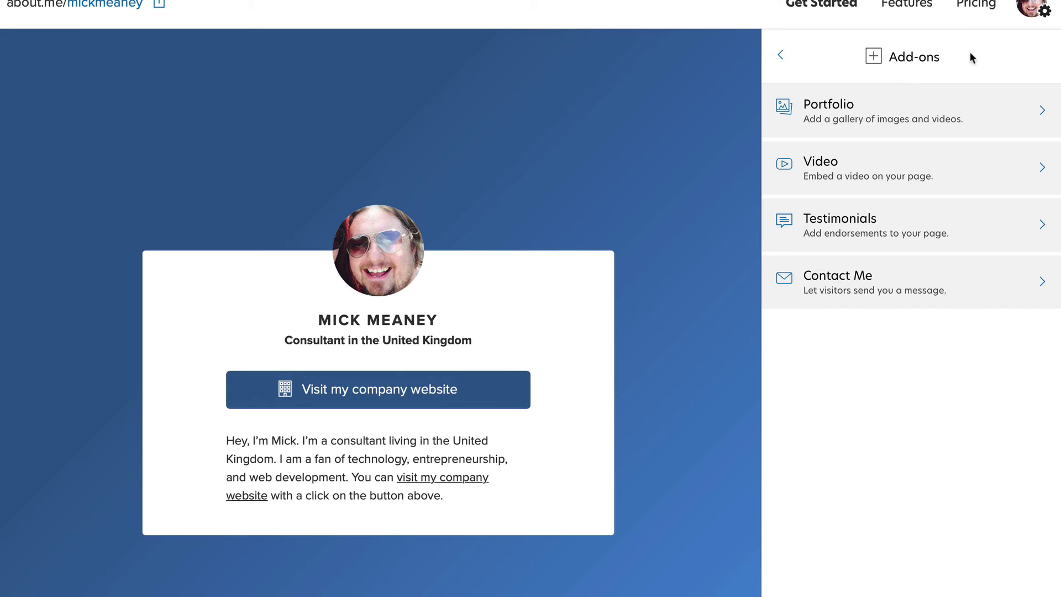
- Go through the appearance settings, glancing at profile photo options, to Design & Color
left_click(786, 49)
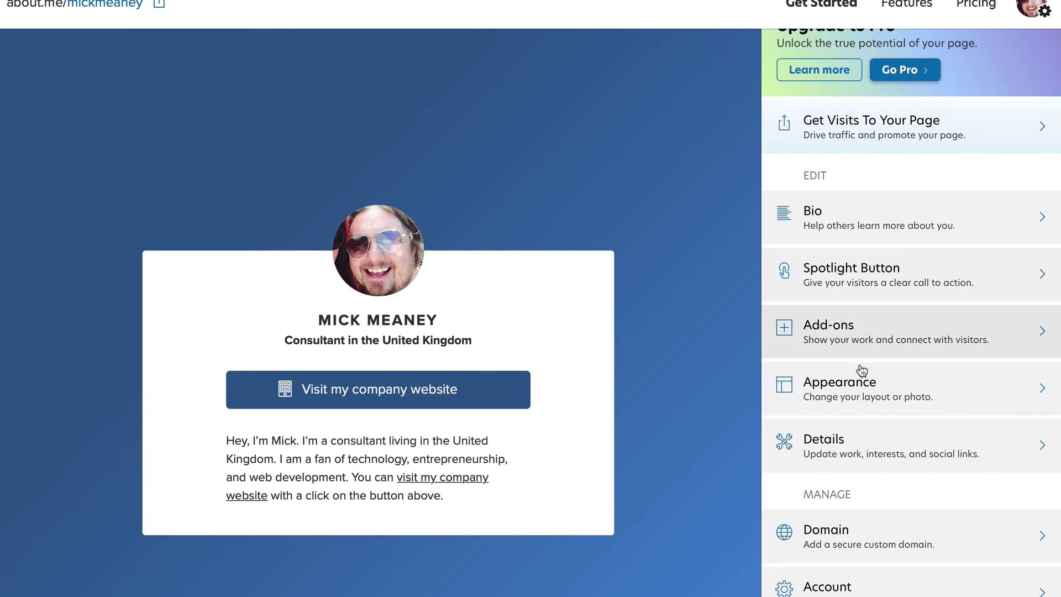
left_click(878, 390)
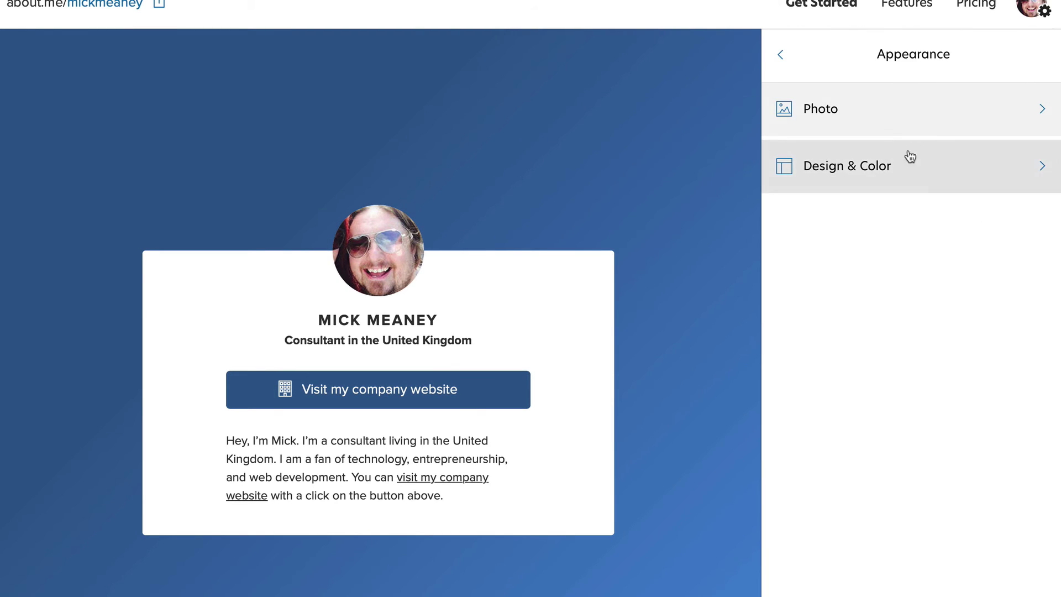
left_click(860, 132)
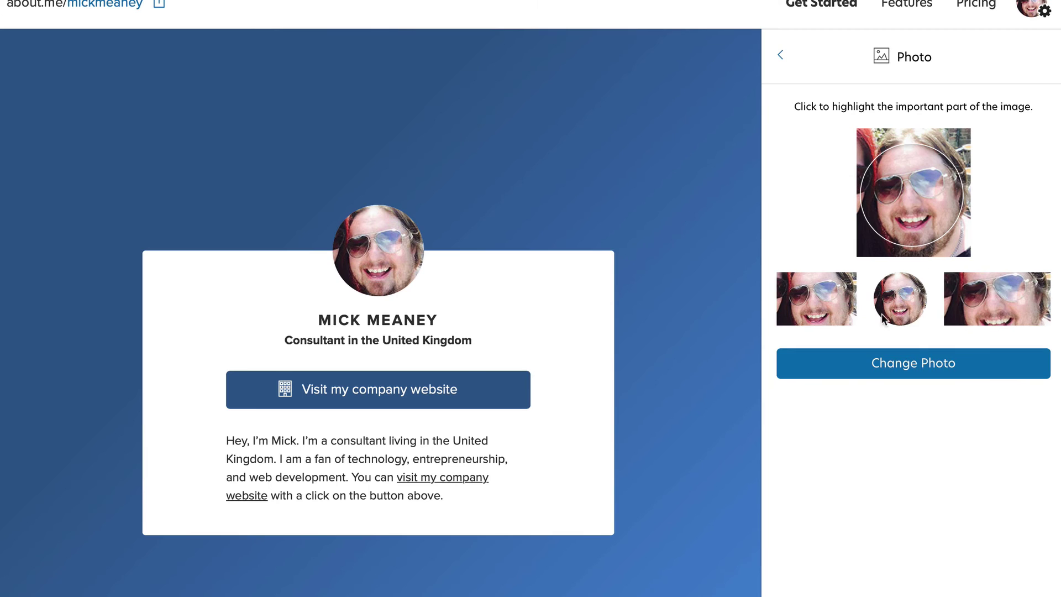
left_click(778, 64)
left_click(857, 176)
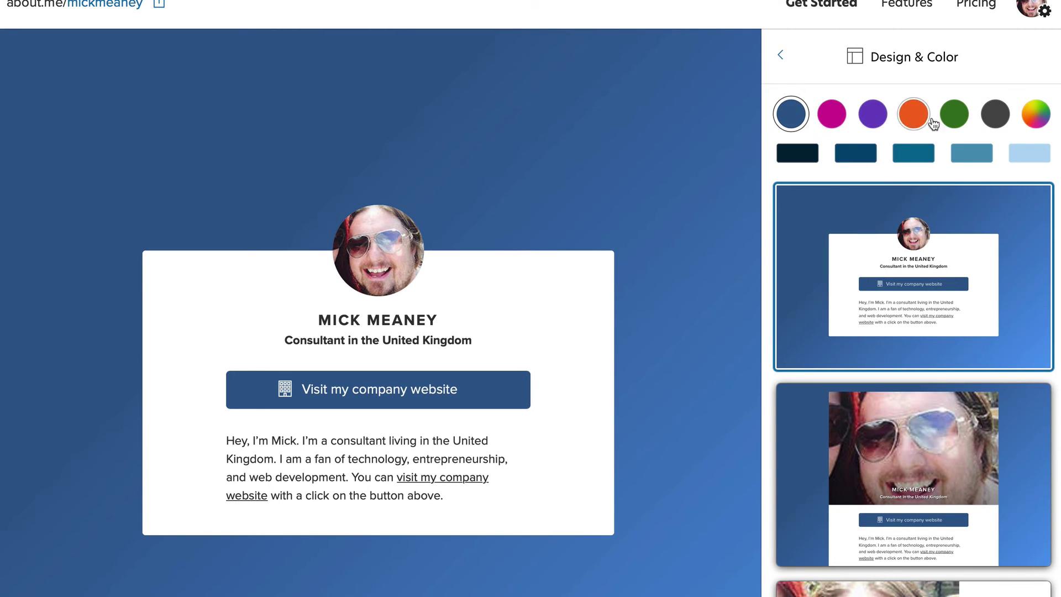
- Switch the colour scheme to dark grey and, after trying other layouts, keep the centred card
left_click(989, 123)
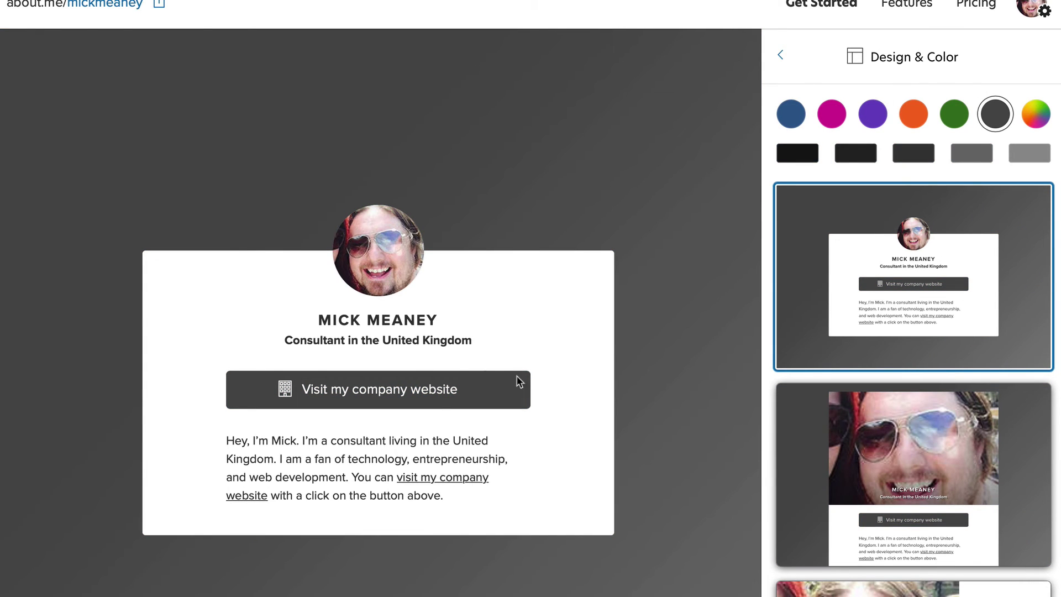
scroll(878, 215, "down", 3)
left_click(966, 484)
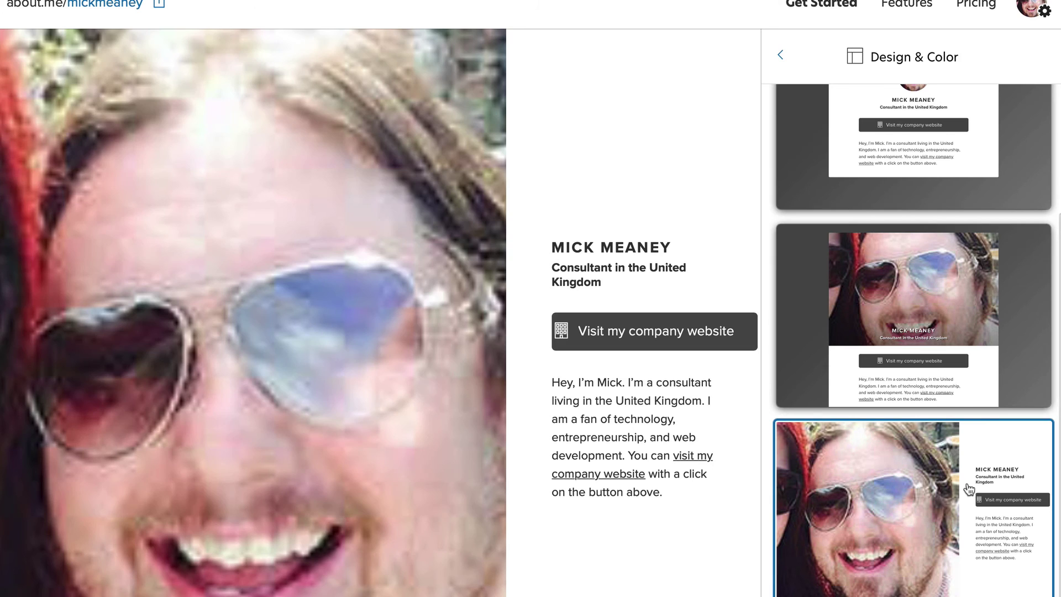
left_click(936, 388)
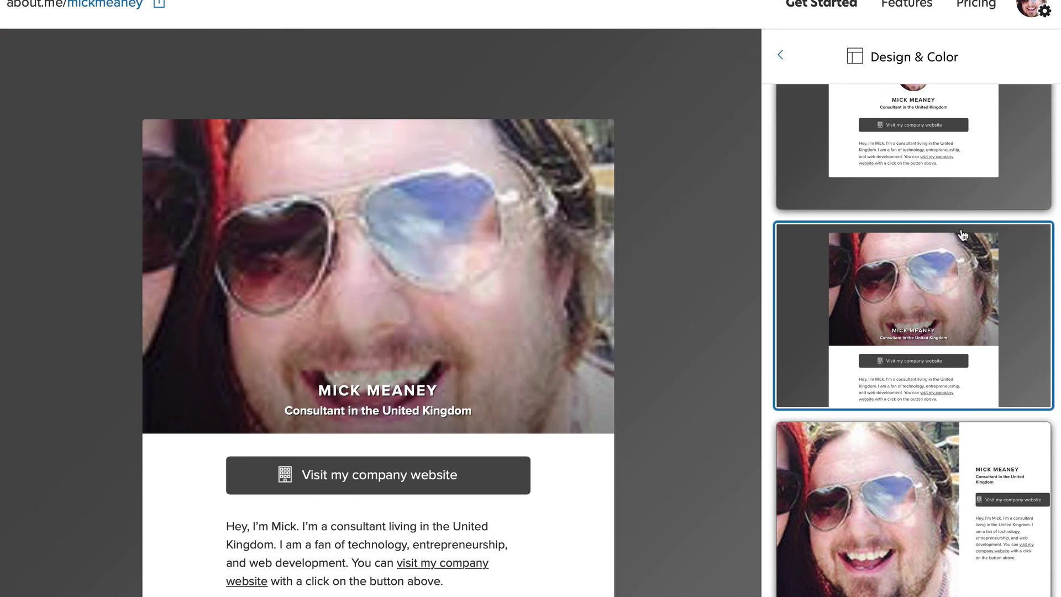
left_click(948, 146)
scroll(948, 146, "up", 3)
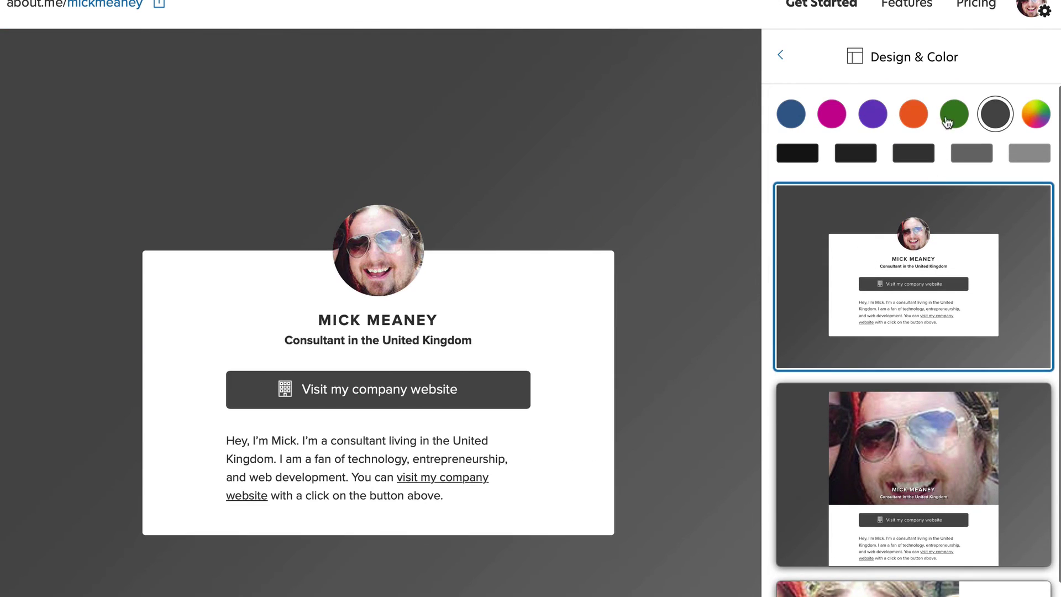
left_click(787, 55)
left_click(780, 53)
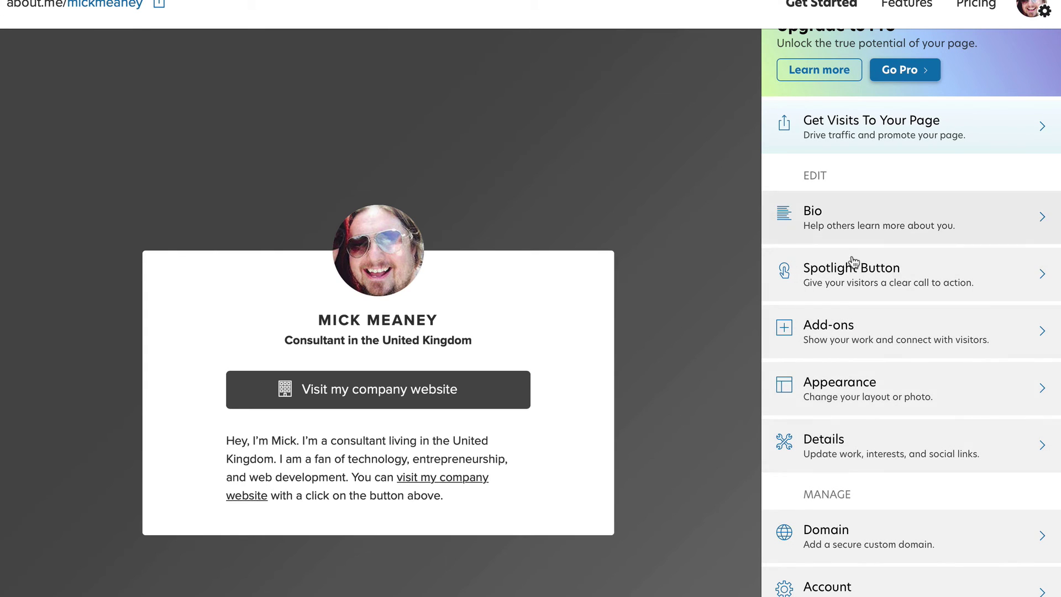
- In Details, review the Interests (Technology, Entrepreneurship, Web Development), then return to Details
left_click(892, 459)
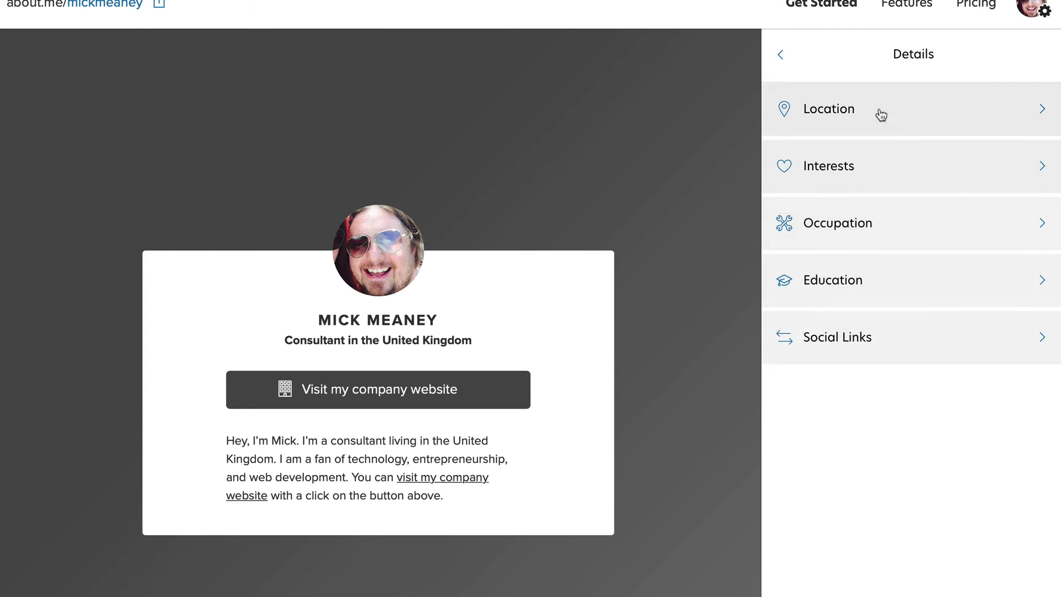
left_click(889, 172)
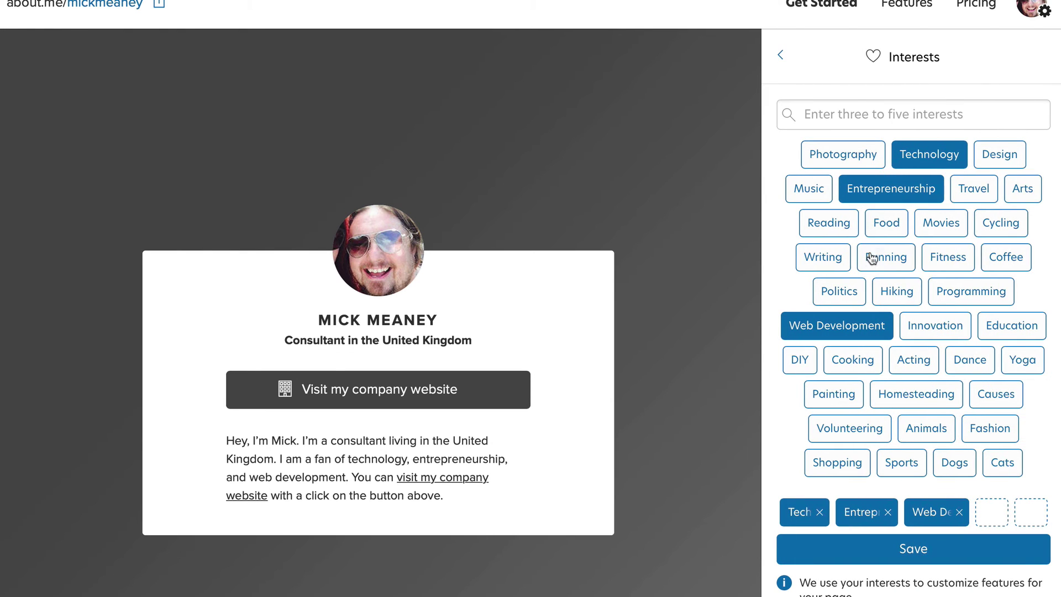
scroll(885, 232, "down", 2)
scroll(888, 229, "down", 2)
scroll(884, 277, "up", 4)
scroll(894, 258, "down", 6)
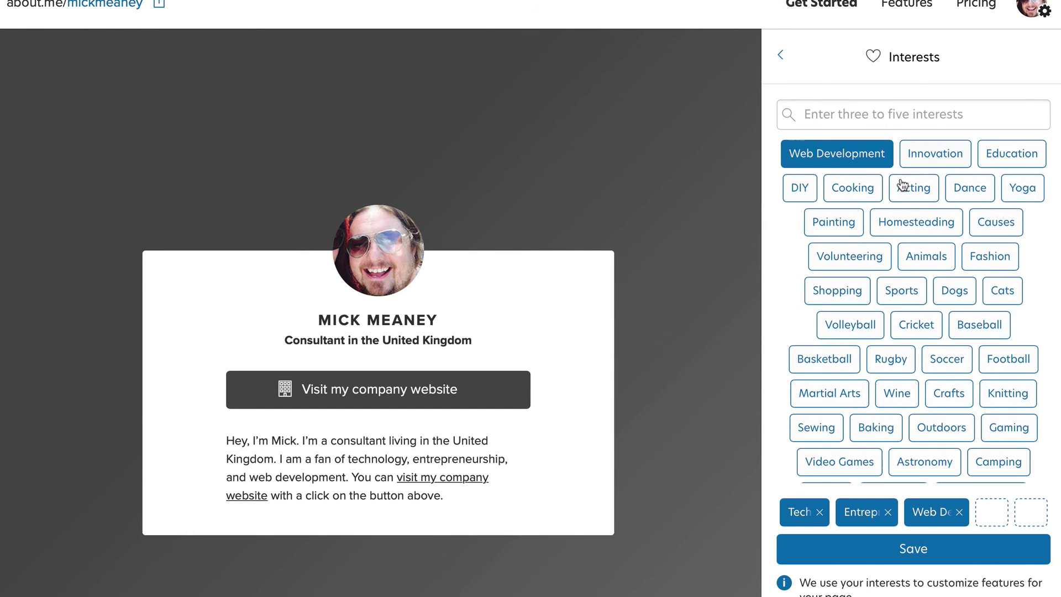
scroll(903, 224, "up", 5)
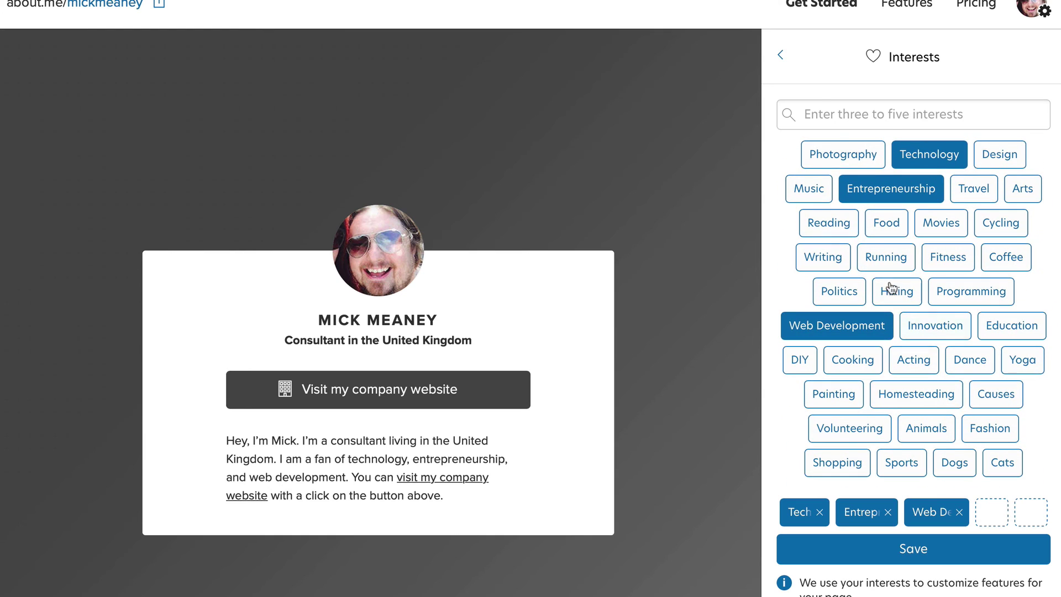
left_click(779, 56)
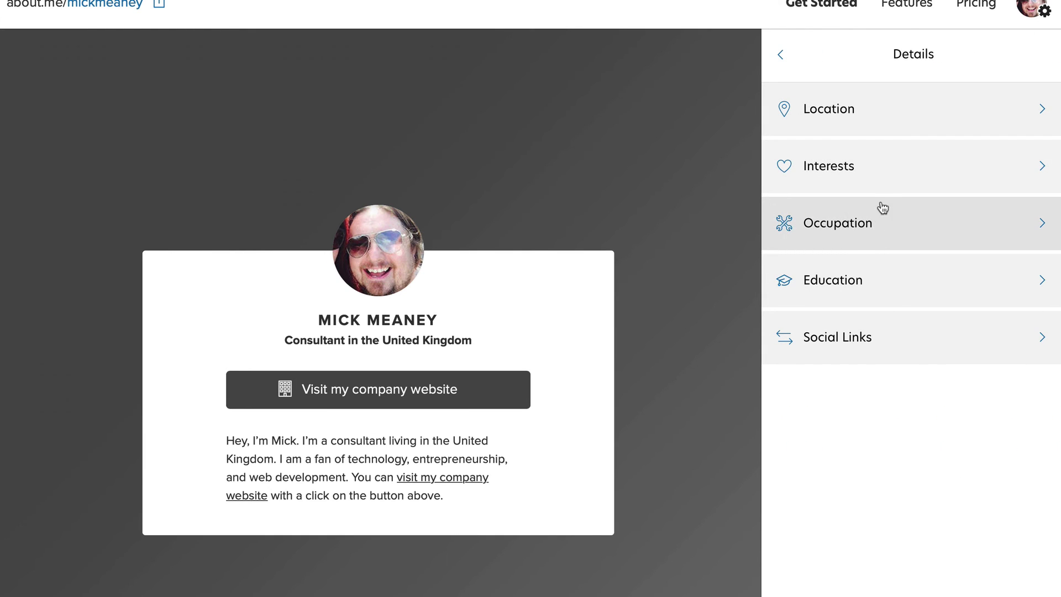
- Add a YouTube social link to youtube.com/profitcopilot and save it
left_click(851, 349)
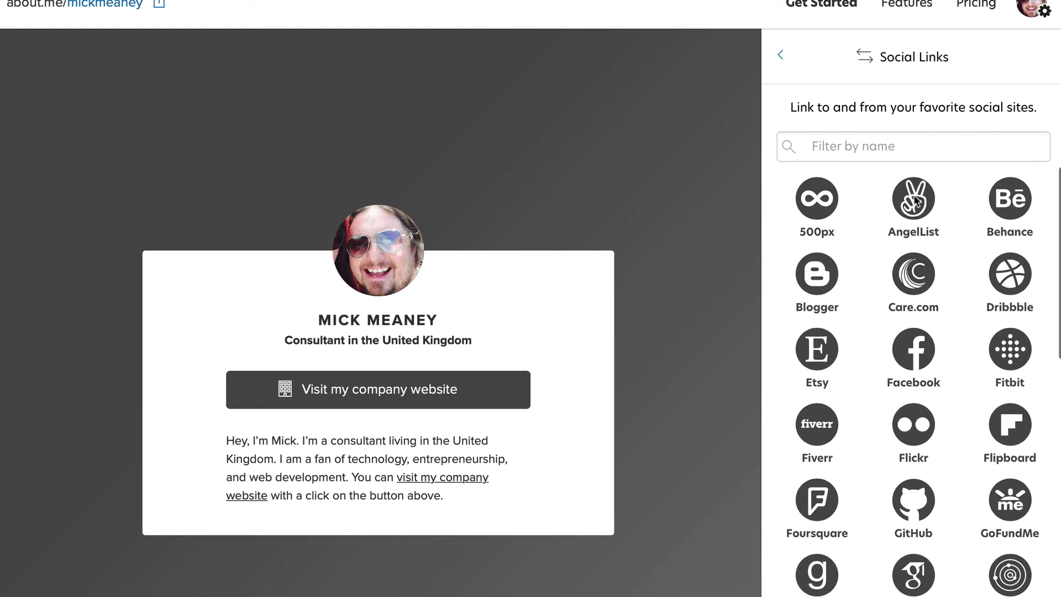
scroll(916, 200, "down", 12)
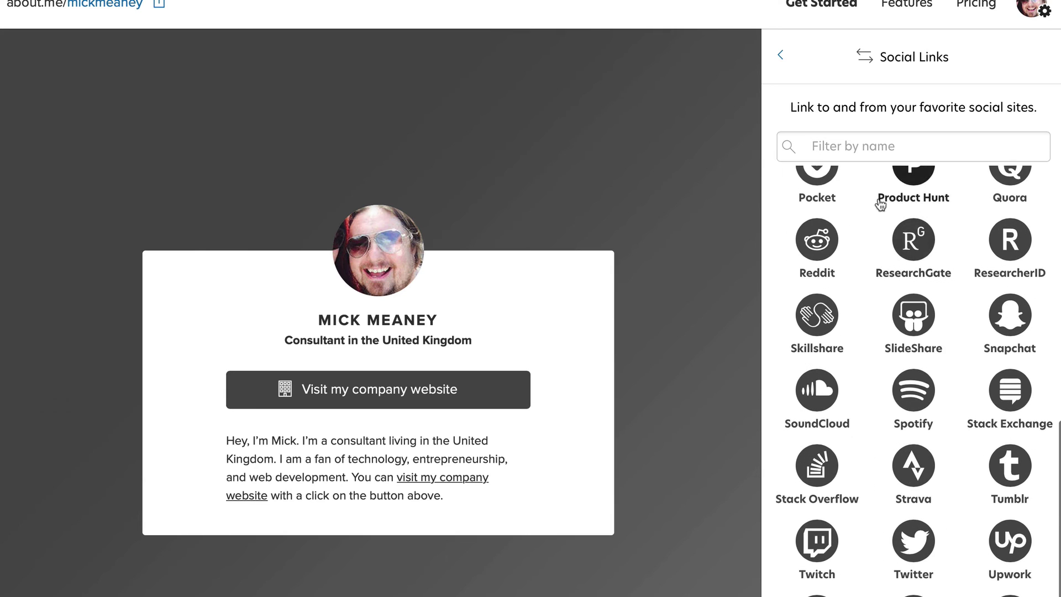
scroll(880, 430, "down", 5)
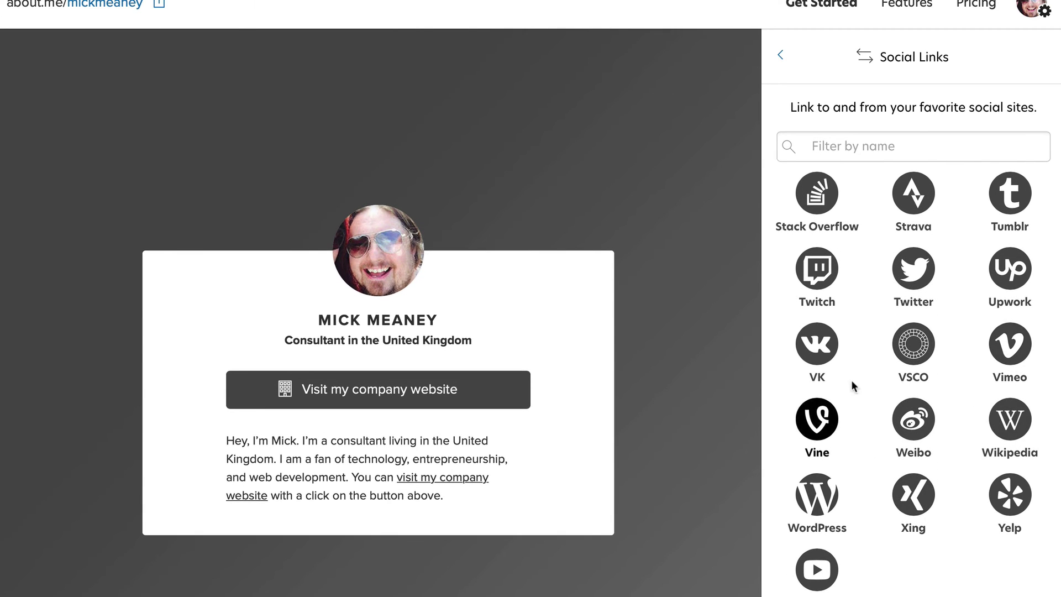
left_click(817, 569)
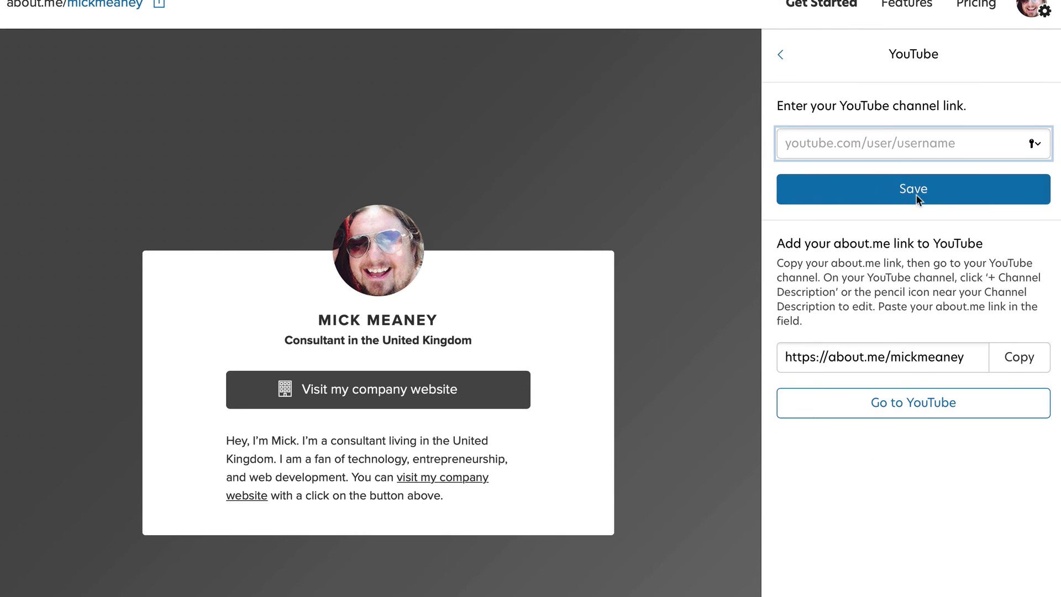
type("youtu")
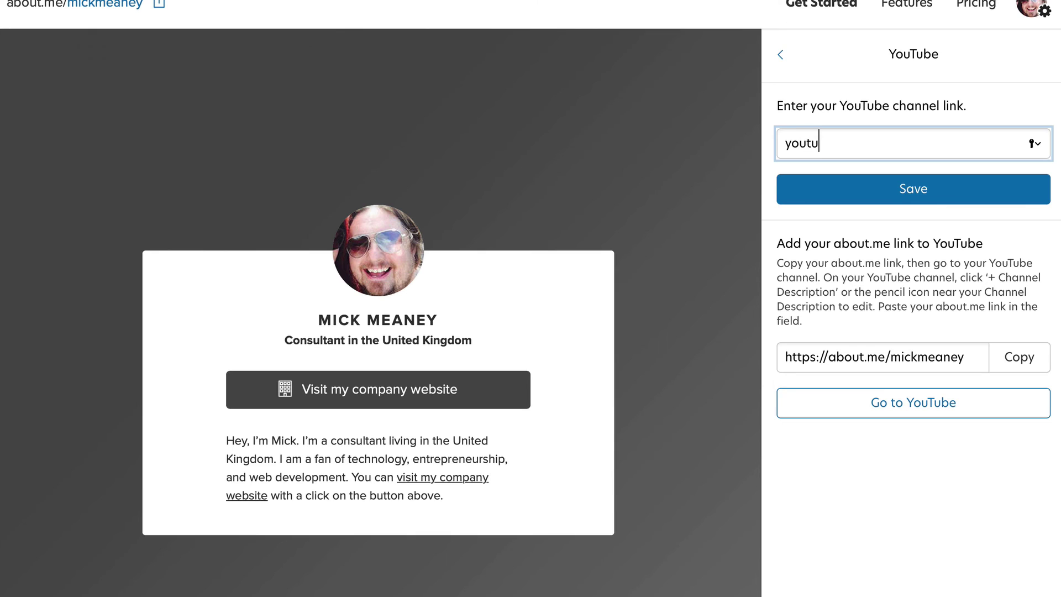
type("be.com/profitcopilot")
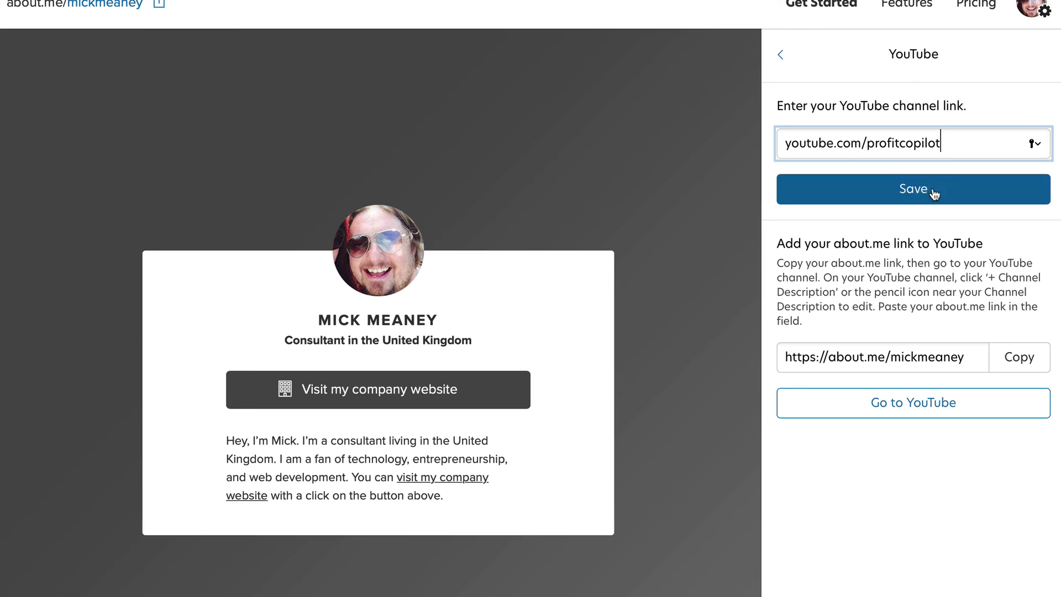
left_click(927, 188)
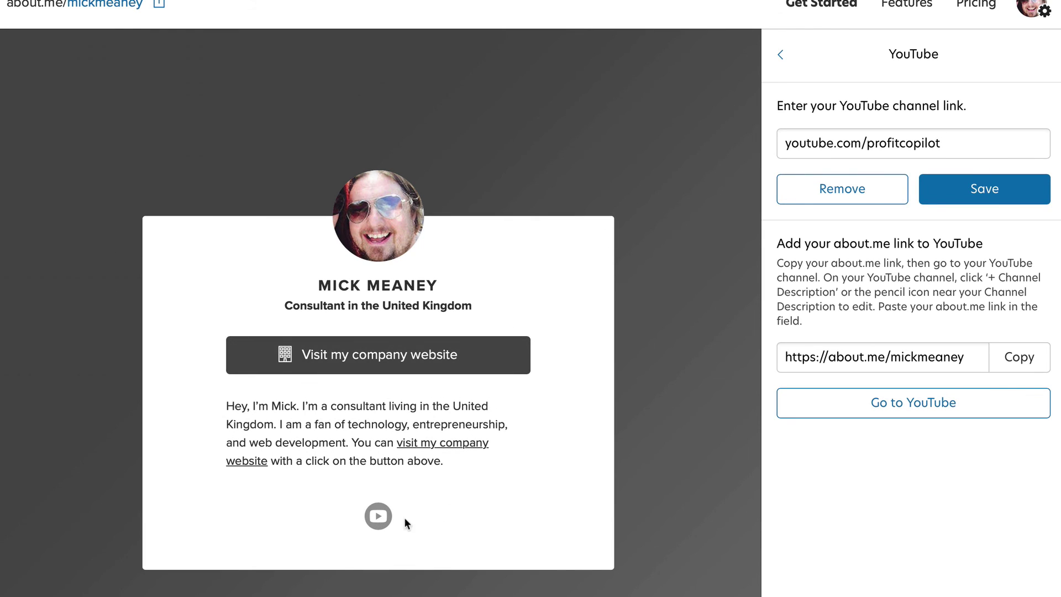
- Inspect the new YouTube icon's code to confirm its target address, then return to the social sites list
right_click(378, 514)
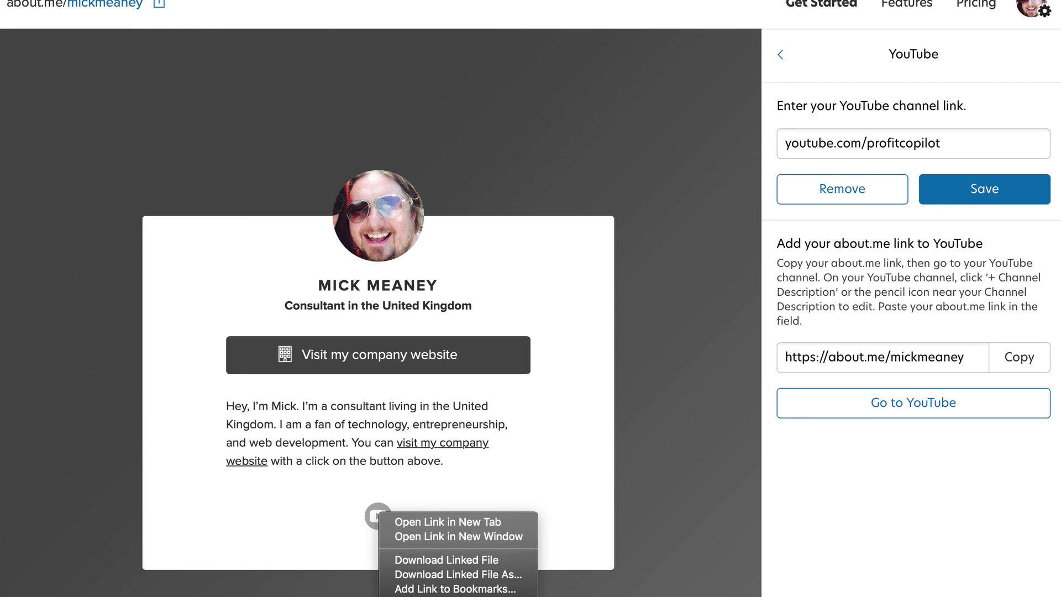
left_click(491, 591)
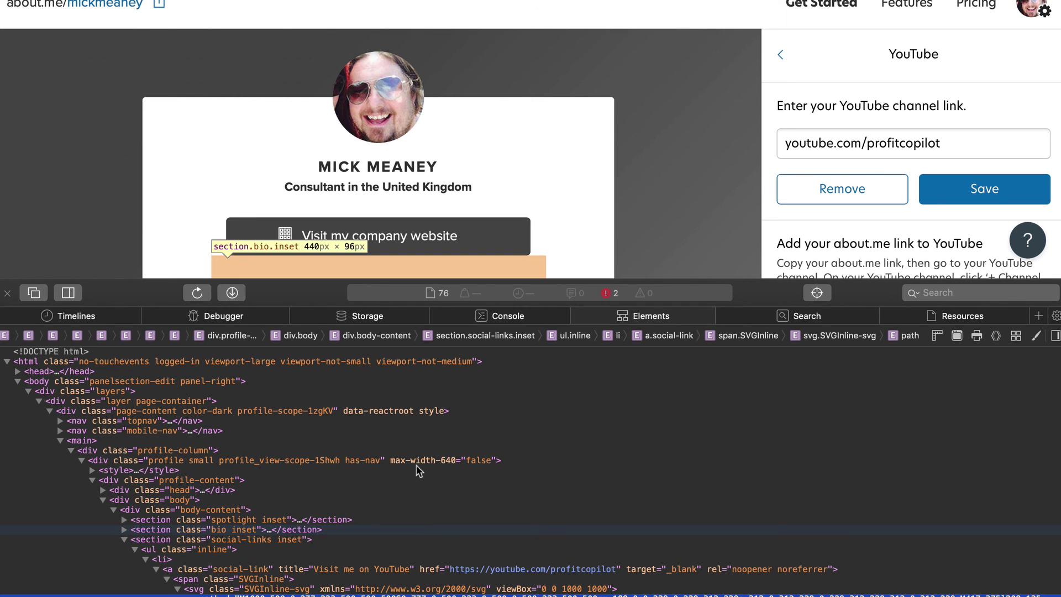
left_click(352, 568)
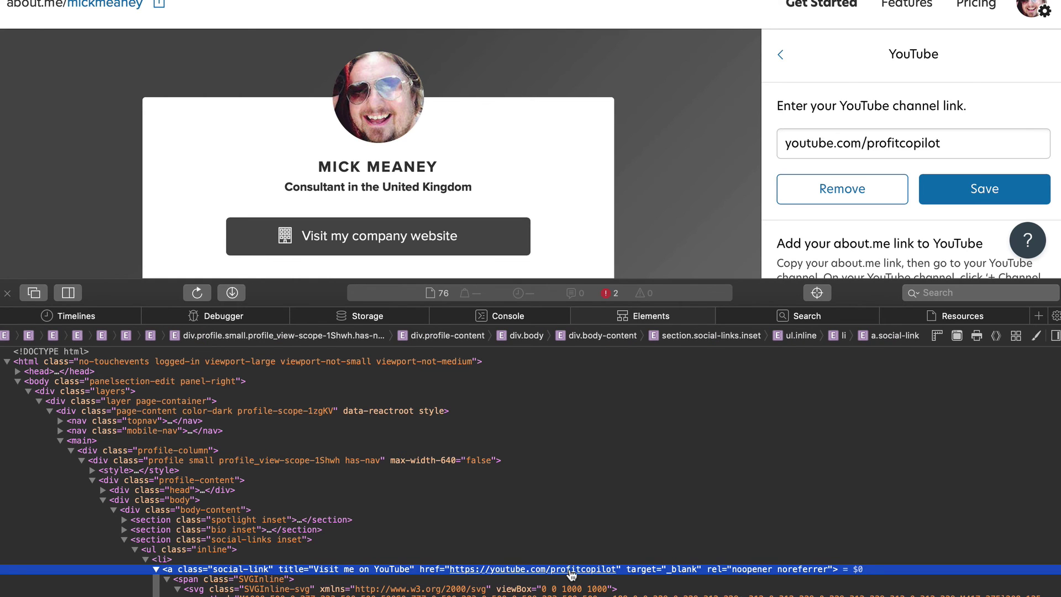
key("super+alt+i")
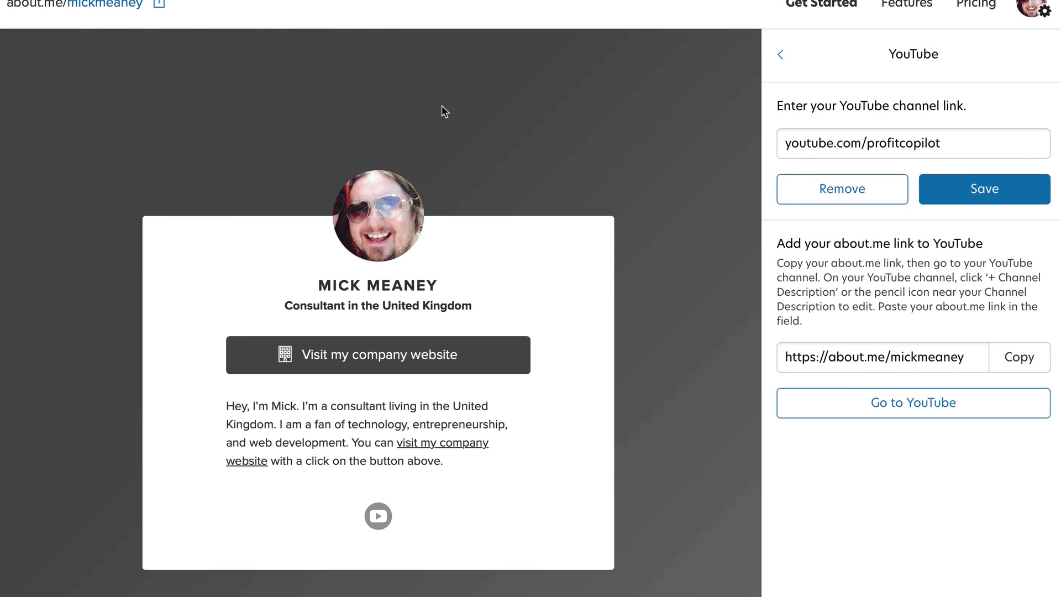
left_click(779, 56)
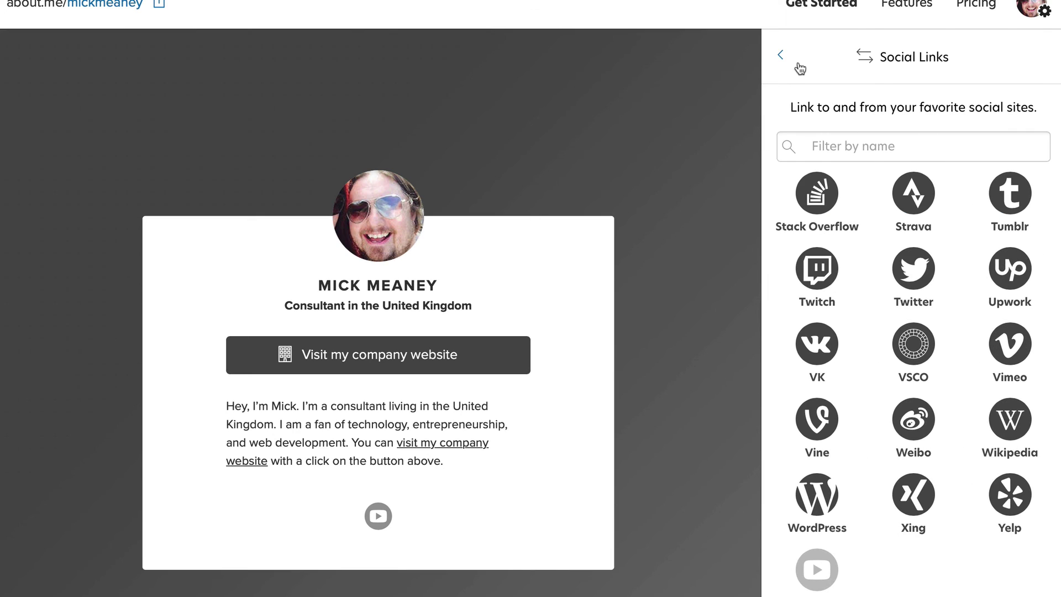
- Go back to the Details options and copy the public about.me page link
left_click(780, 57)
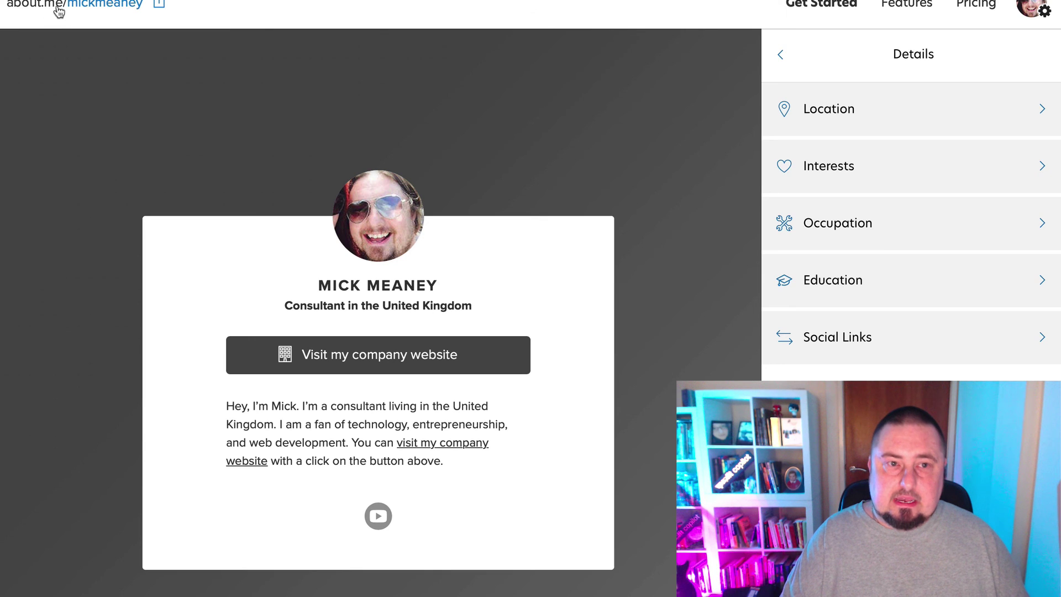
left_click(108, 10)
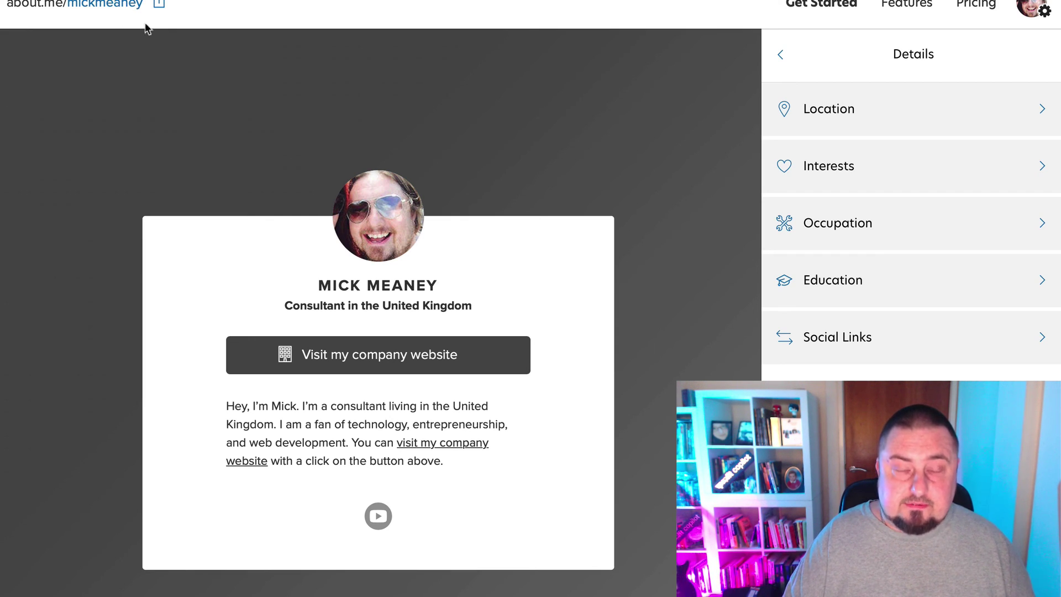
left_click(157, 5)
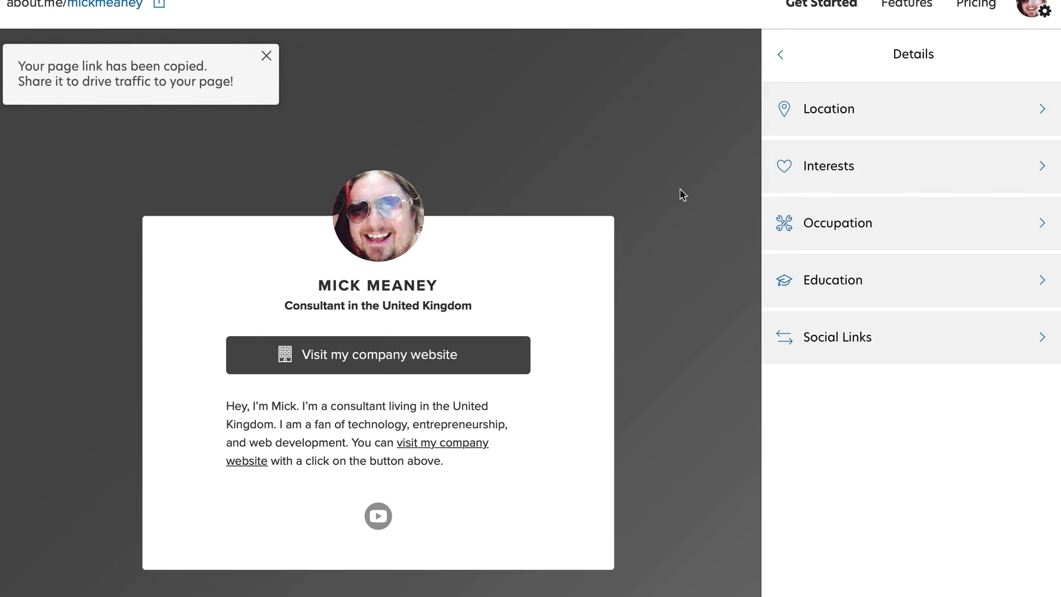
- Close the Details panel to preview the finished dark grey profile card
left_click(681, 191)
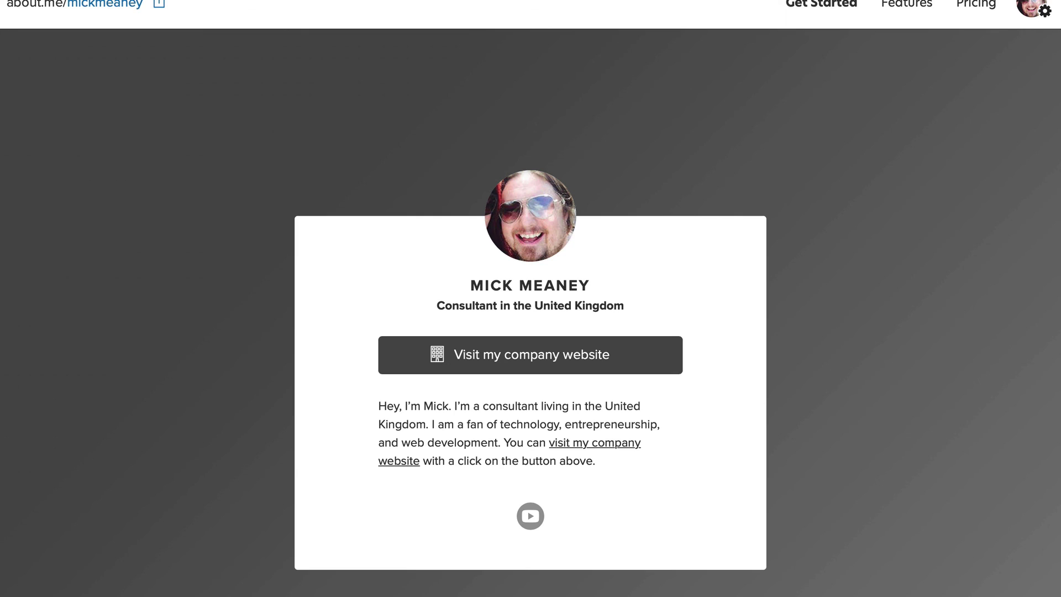